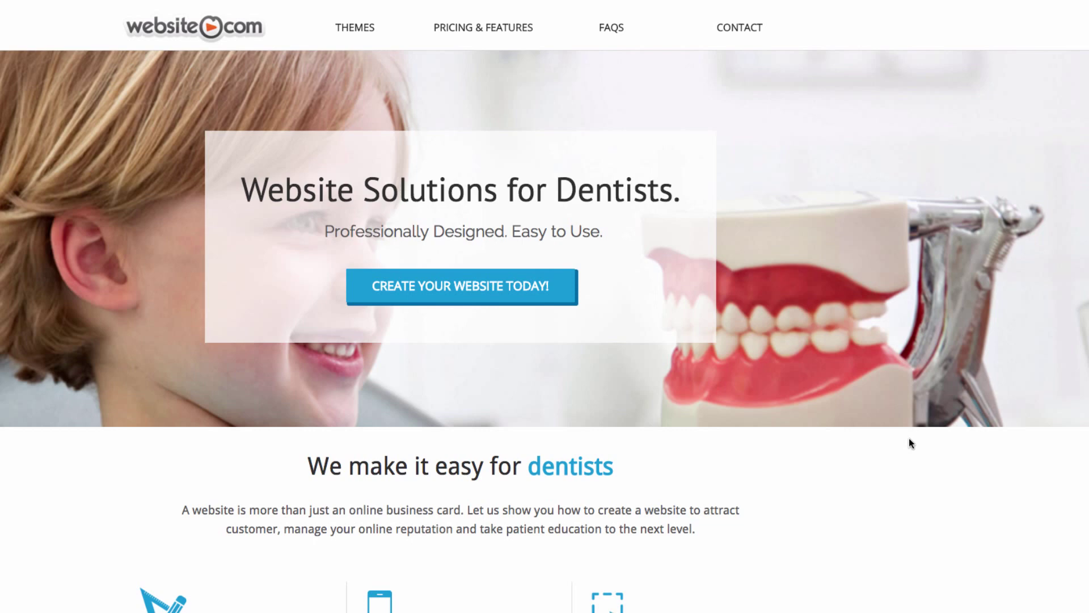
- Open the Themes gallery of dental website templates from the dentist landing page
click(503, 299)
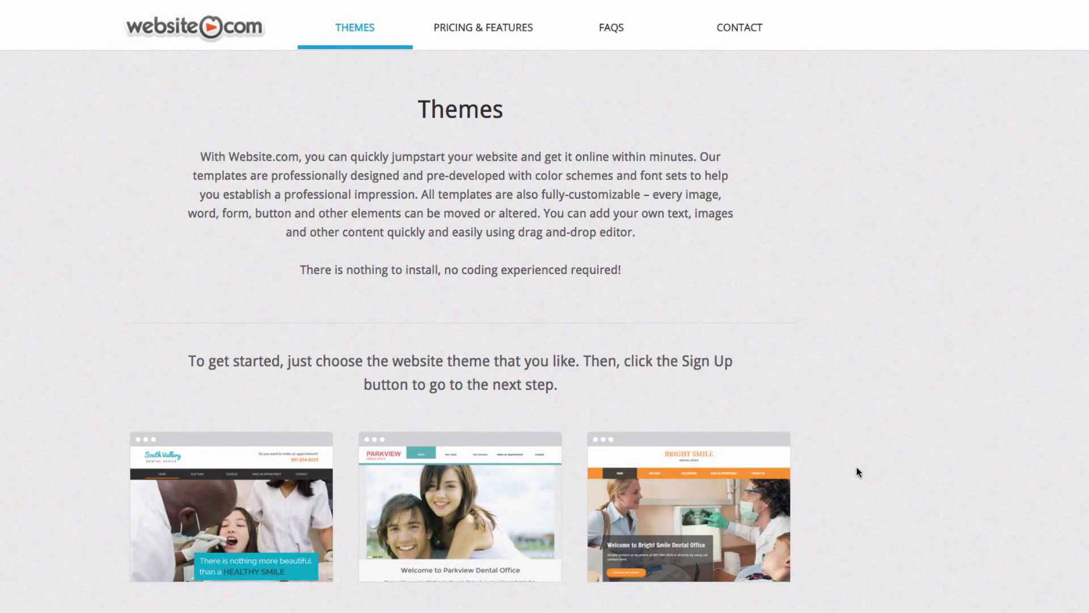
- Browse the themes and start signing up with the Dental Clinic template
scroll(856, 468, down, 3)
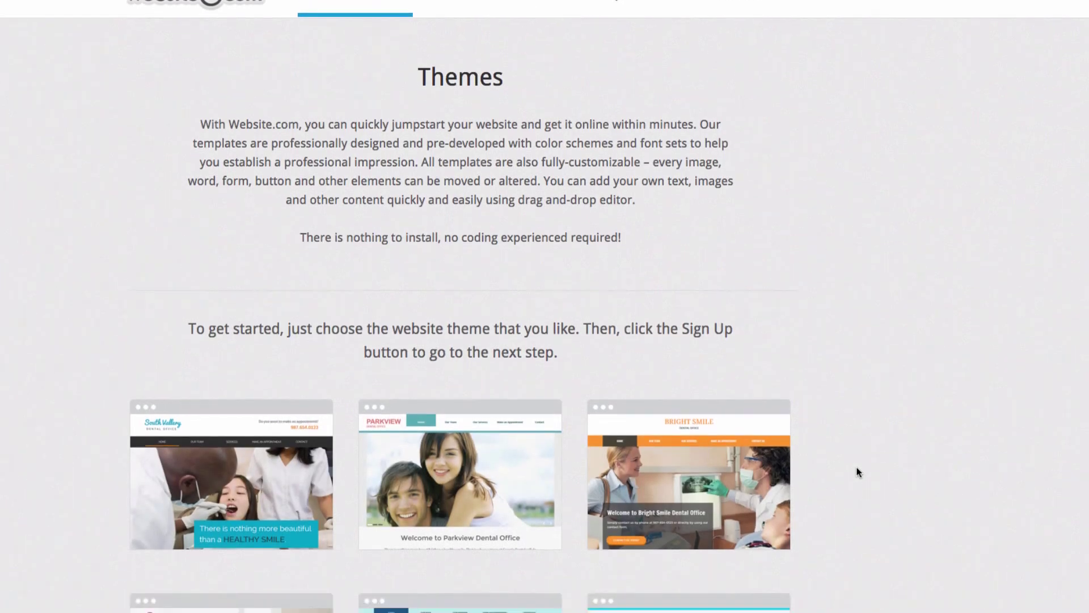
scroll(857, 472, down, 4)
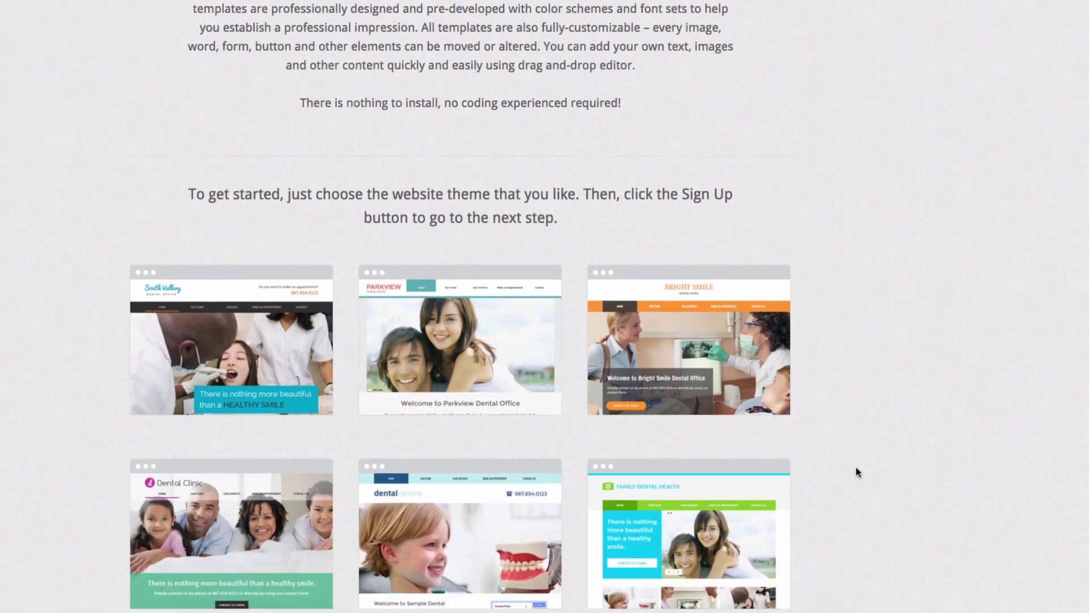
scroll(856, 472, down, 5)
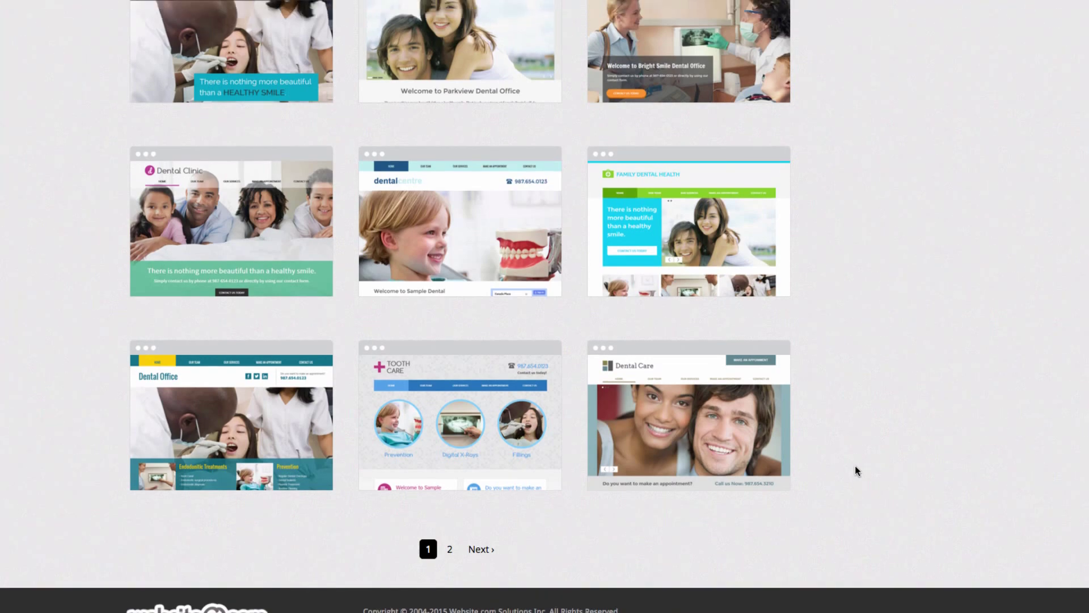
scroll(855, 468, up, 3)
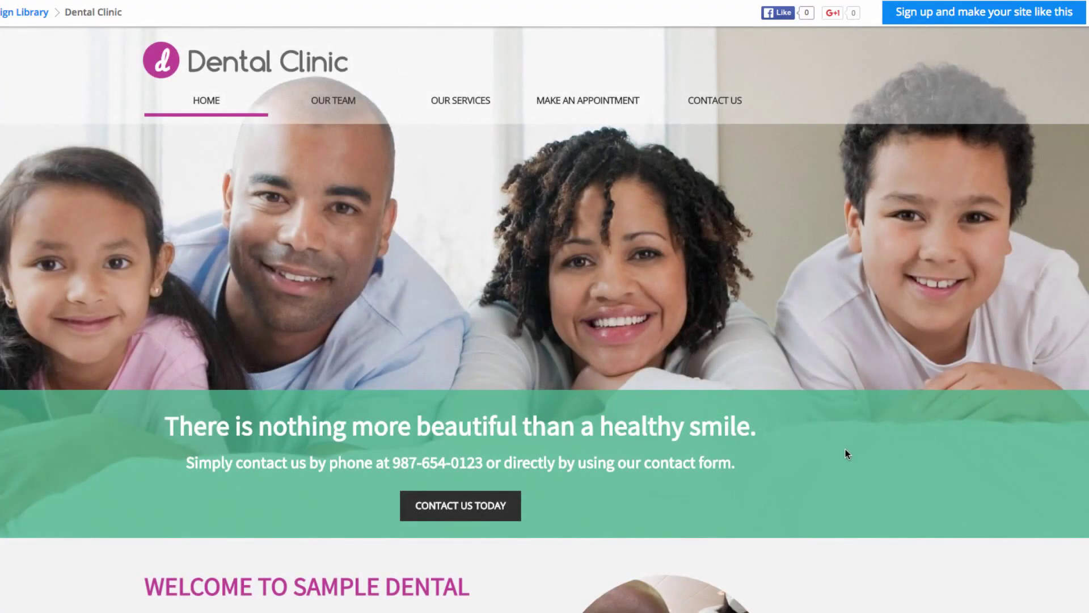
click(906, 22)
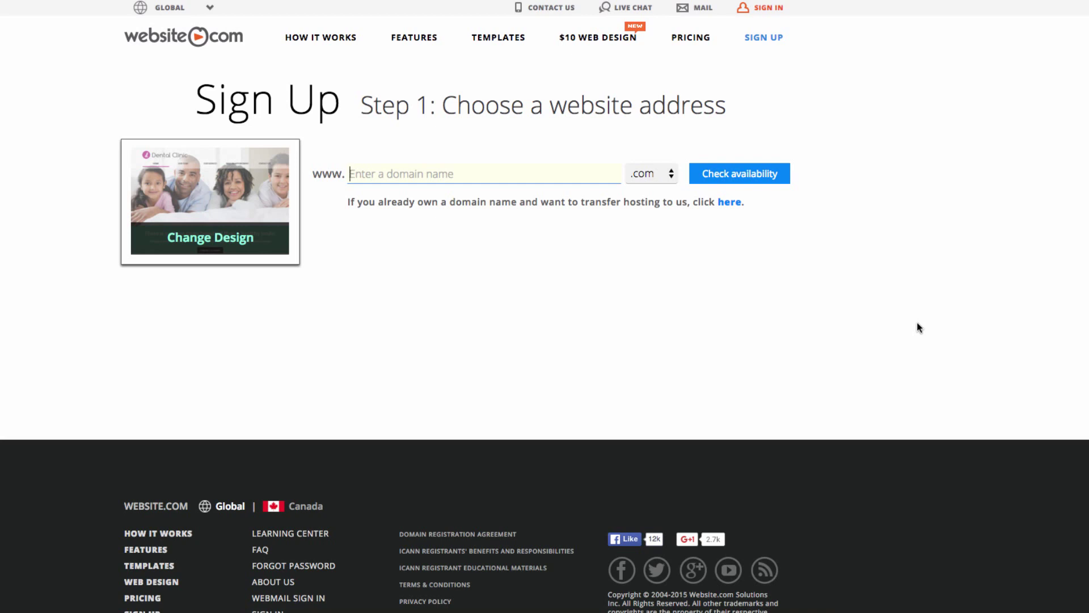
- Confirm LesPlackDental.com is available and continue with that address
text(LesPlackDental)
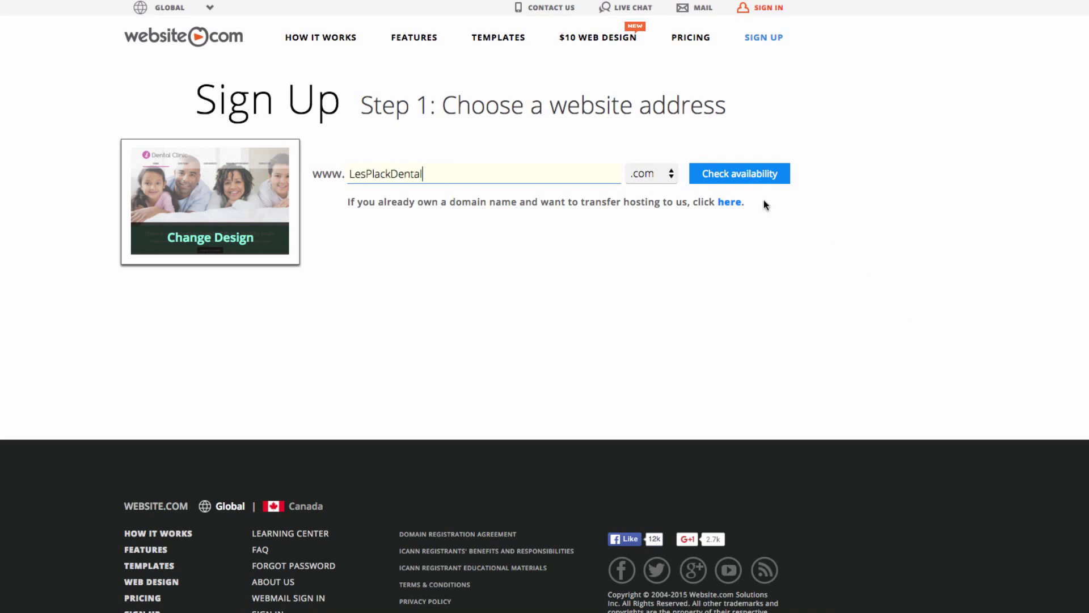
key(Return)
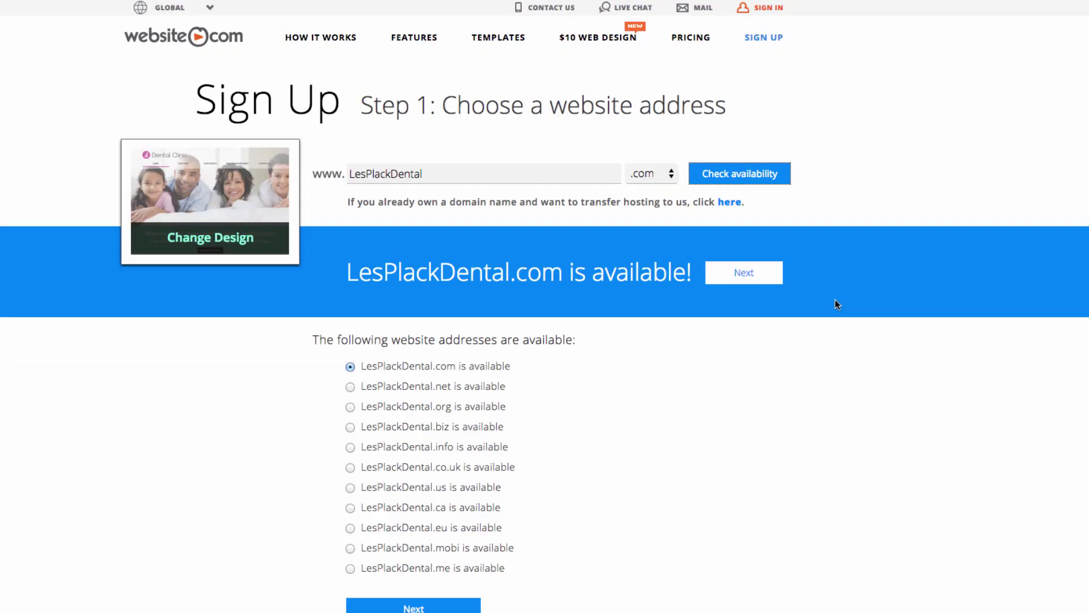
click(761, 267)
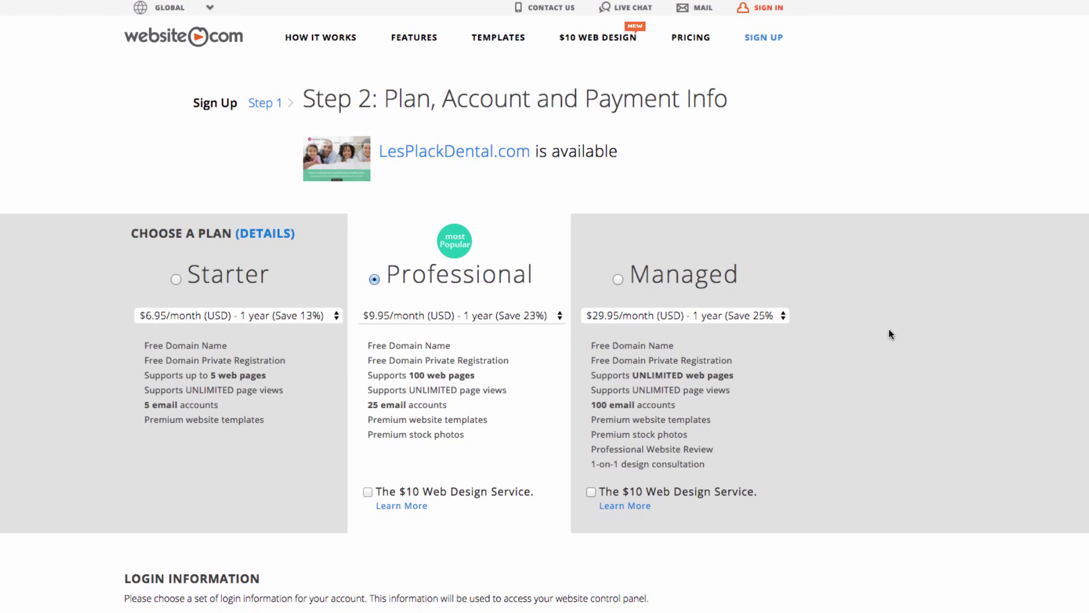
- Fill in the login details: username, password and confirmation, and the first-job city security answer
scroll(890, 335, down, 3)
click(377, 431)
text(LesPlack)
key(Tab)
key(ctrl+v)
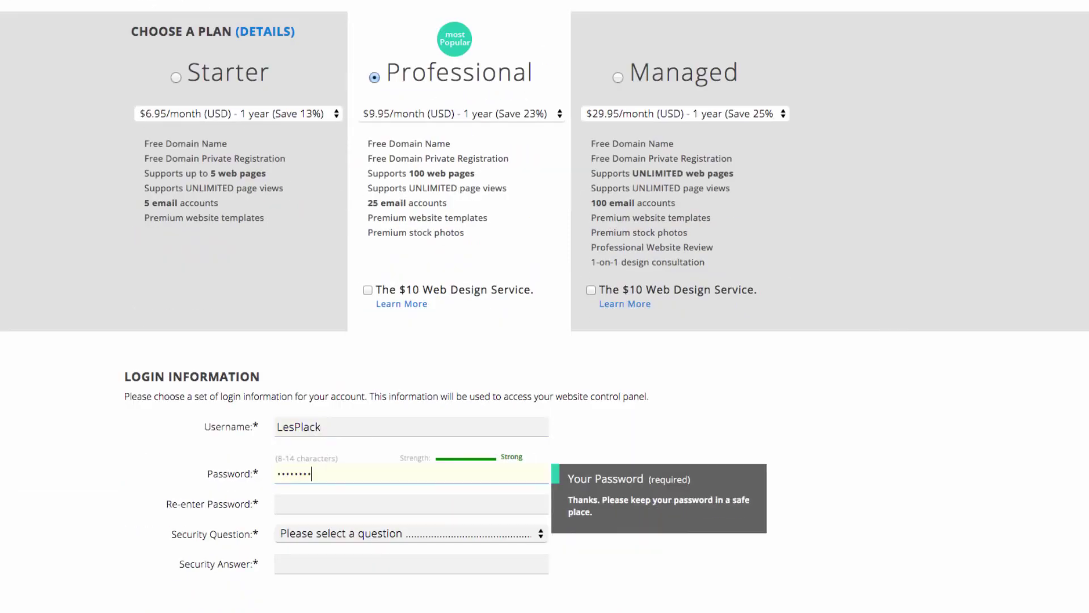
click(311, 506)
key(ctrl+v)
key(Tab)
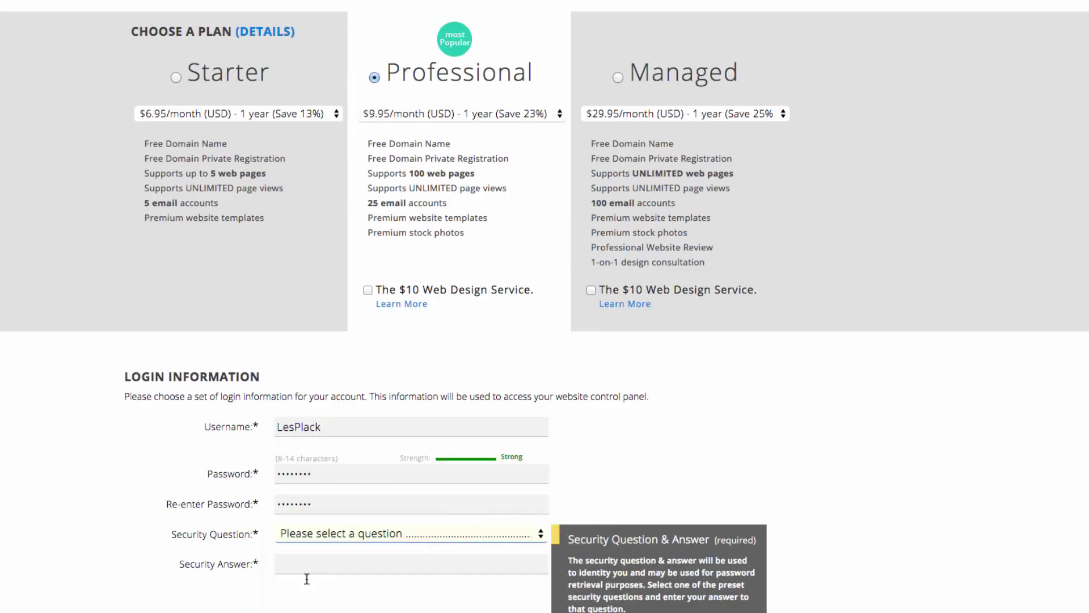
click(304, 564)
- Enter the contact's first and last name, e-mail, and organization 'Les Plack Dental'
scroll(316, 431, down, 6)
click(316, 436)
text(Domain)
key(Tab)
text(Admin)
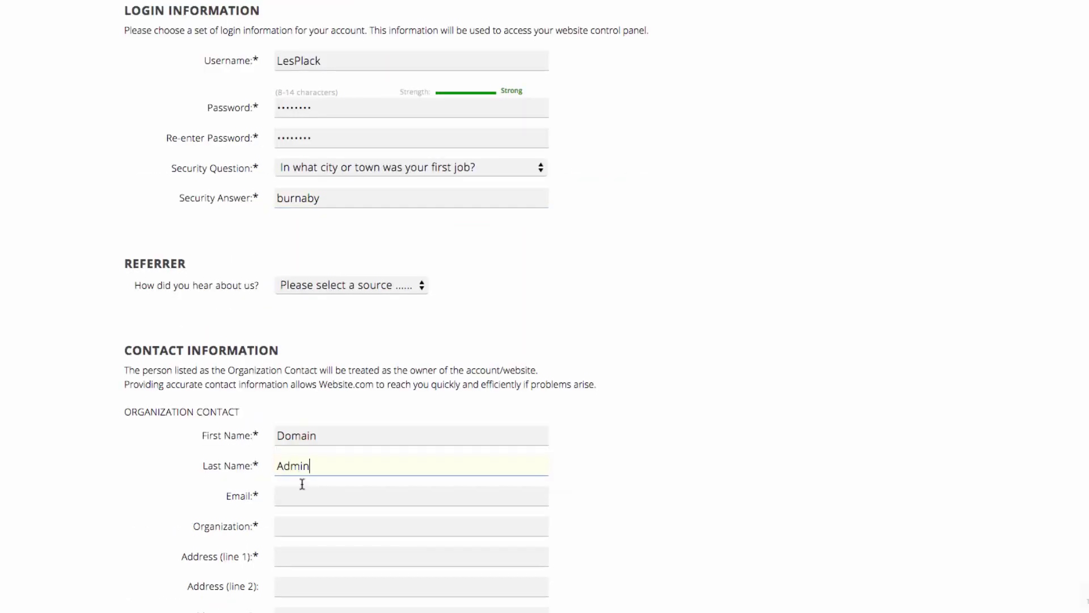
key(Tab)
text(admin@website.com)
click(314, 527)
text(Les Plack Dental)
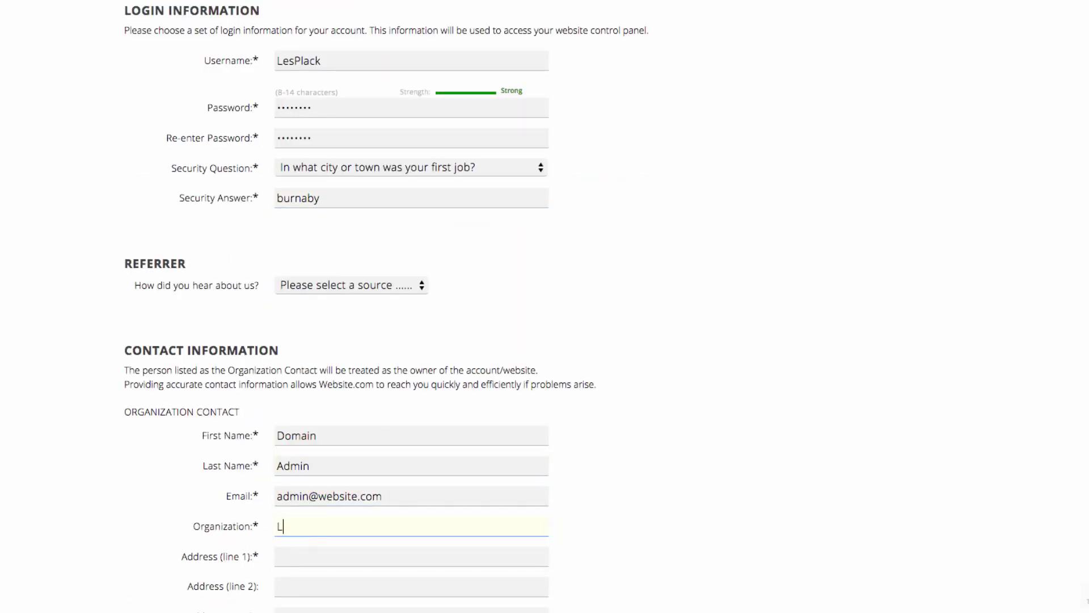
- Enter the clinic's street address, city, postal code and phone number
scroll(300, 538, down, 1)
click(301, 537)
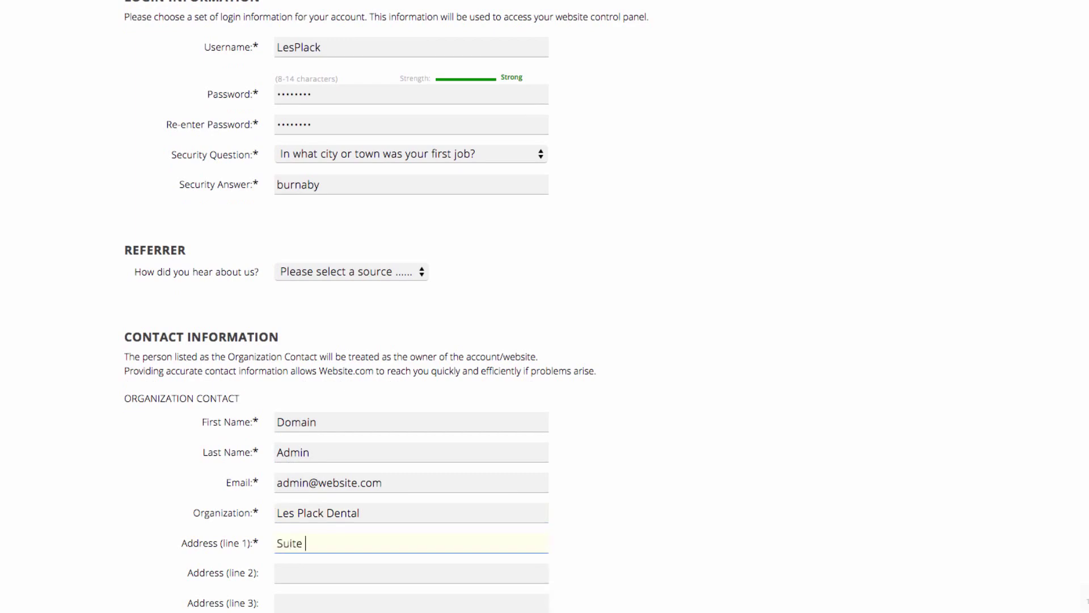
scroll(305, 568, down, 2)
click(306, 568)
text(Burnaby)
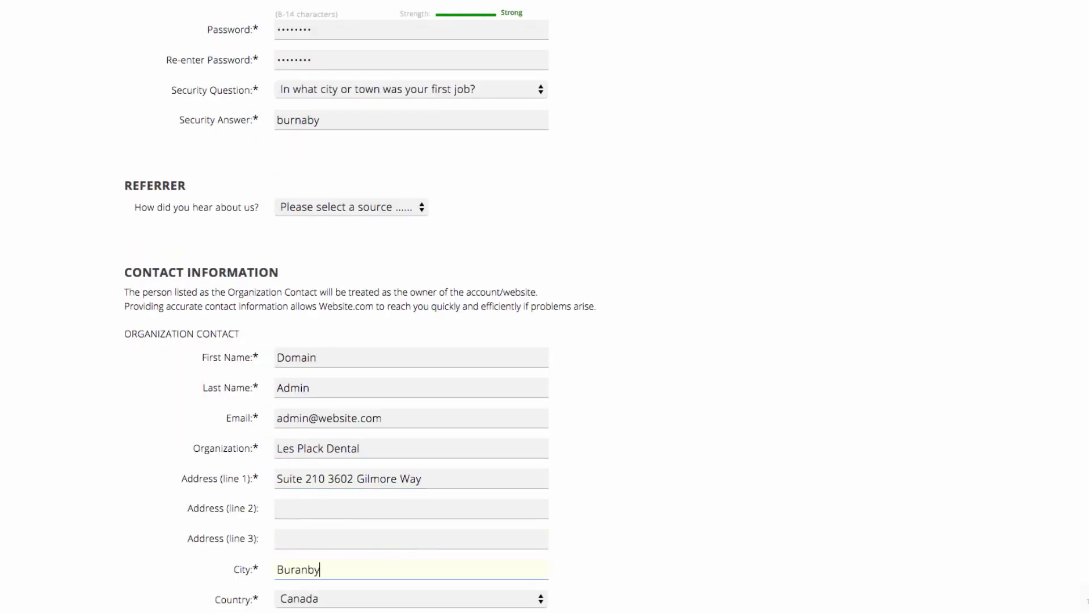
scroll(306, 567, down, 5)
click(308, 459)
text(v5g4w9)
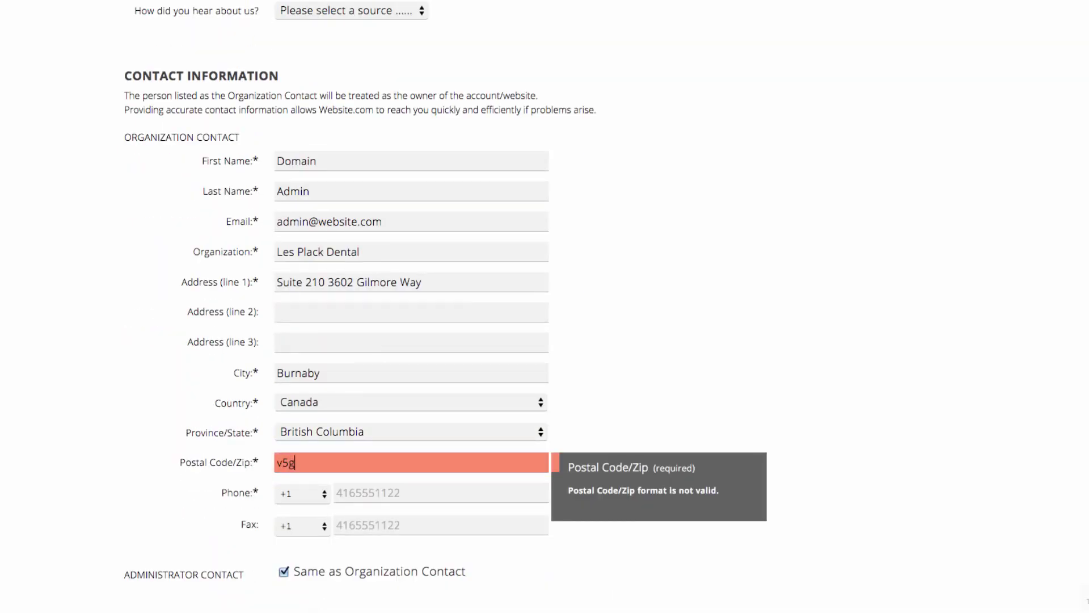
click(341, 491)
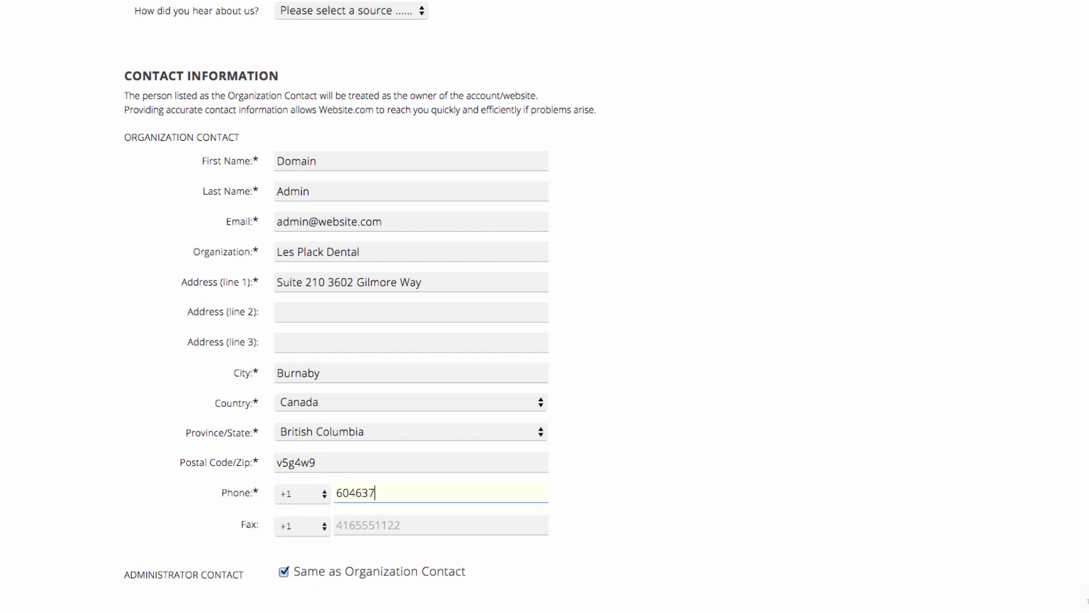
- Enter the credit card number and expiry date, then submit the account order
scroll(349, 489, down, 10)
click(397, 447)
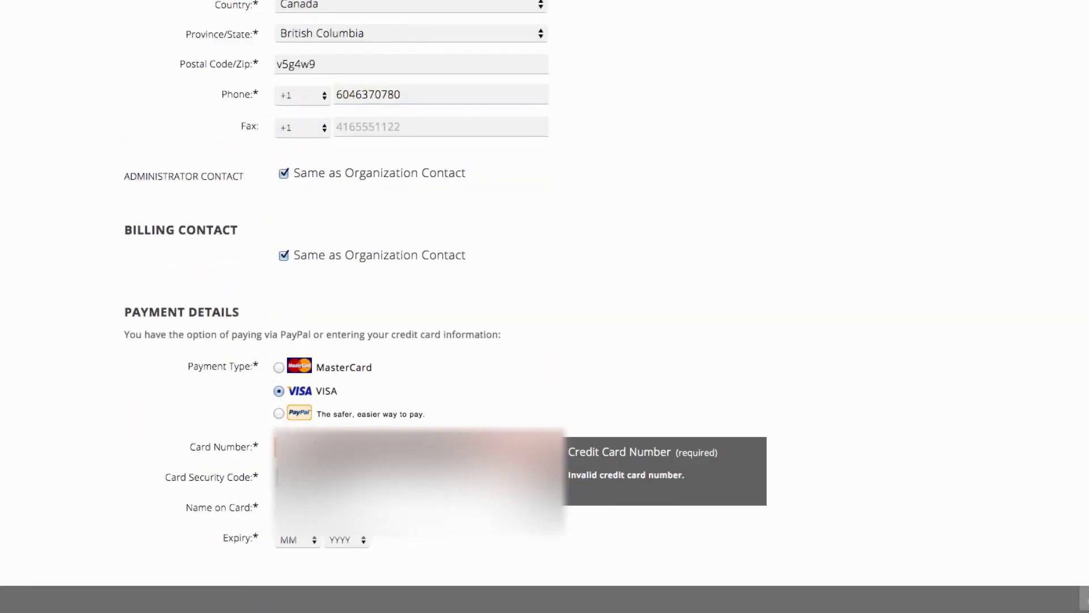
key(Tab)
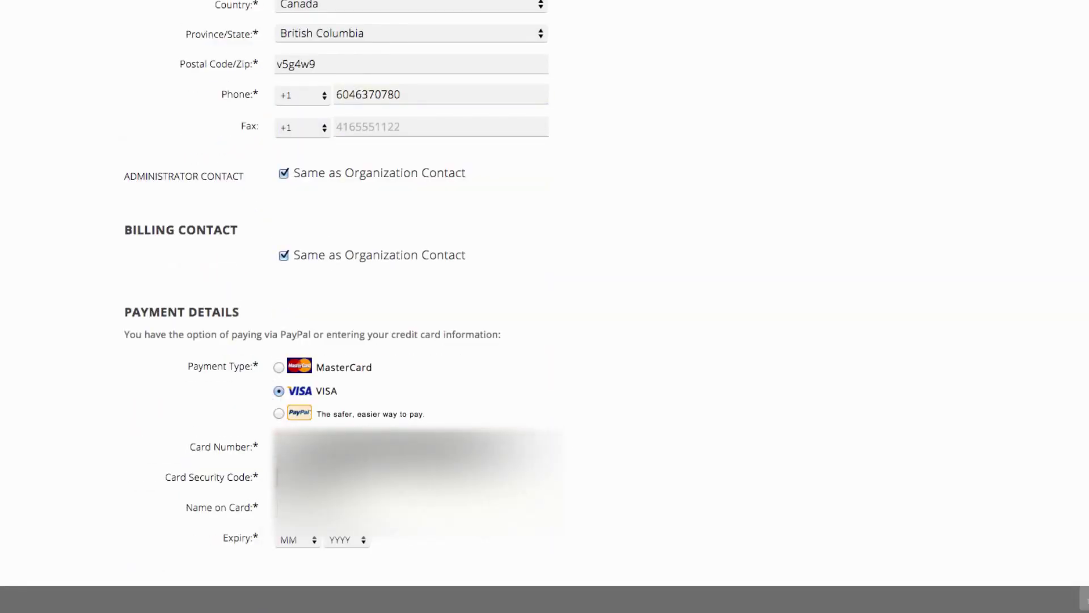
click(298, 539)
scroll(831, 434, down, 10)
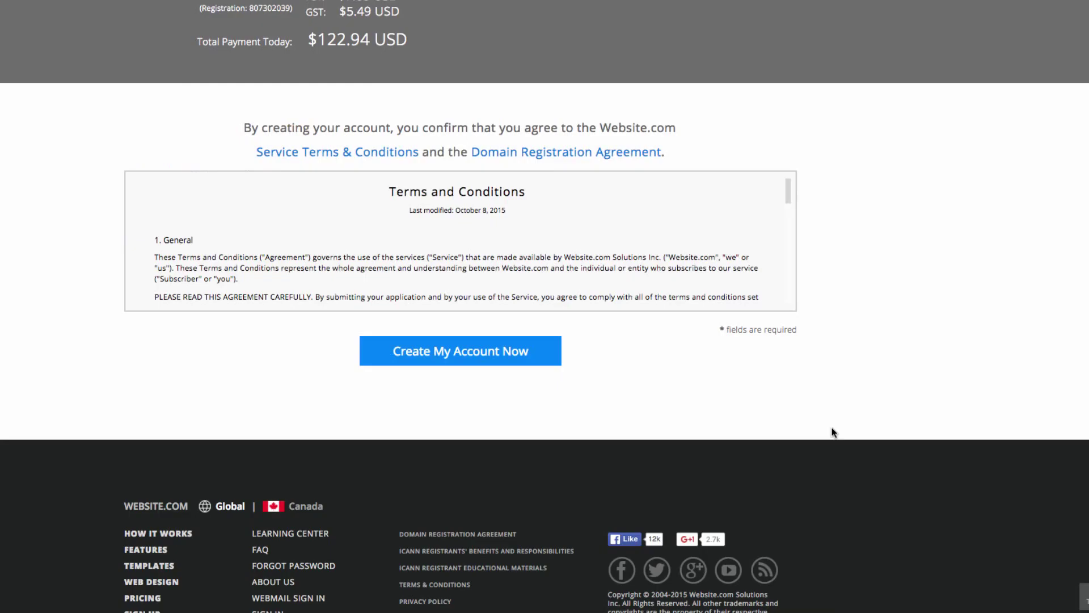
click(491, 360)
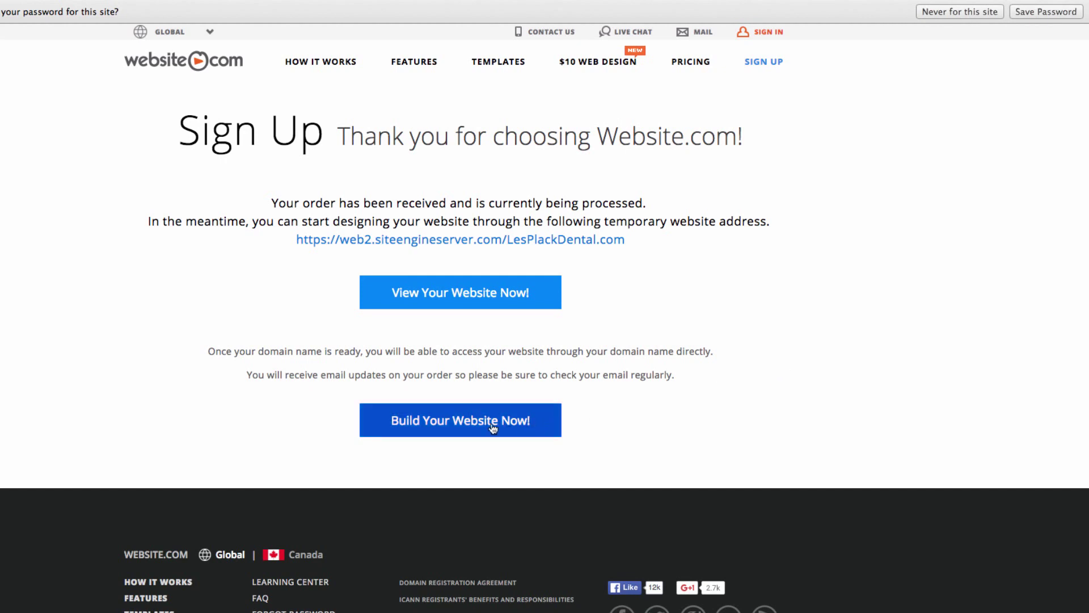
- Launch the site editor with Build Your Website Now! on the thank-you page
click(463, 429)
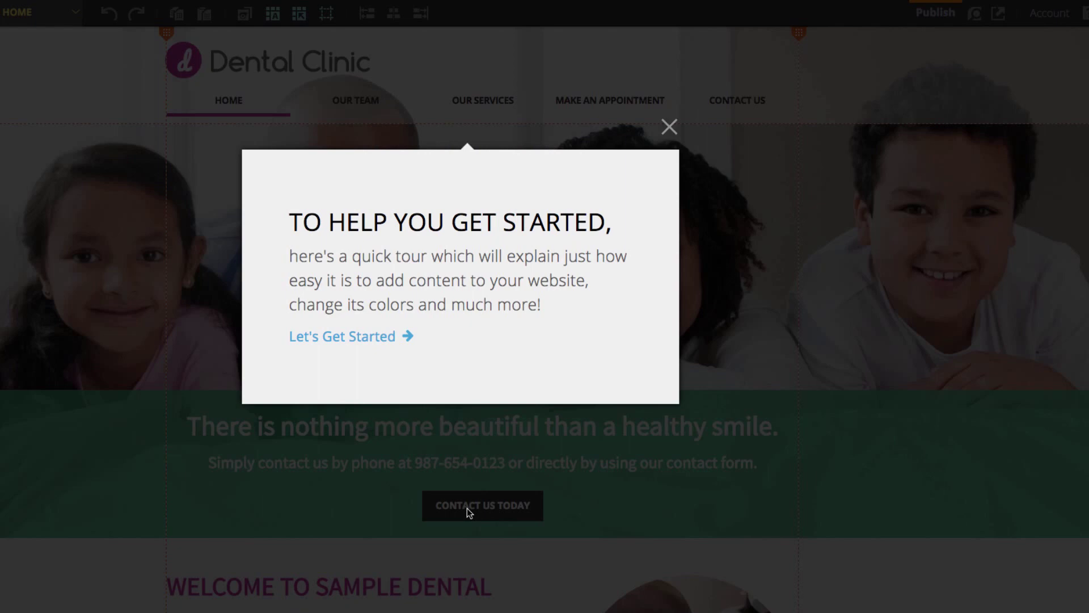
- Step through all six stages of the editor tour and finish it with Done
click(358, 337)
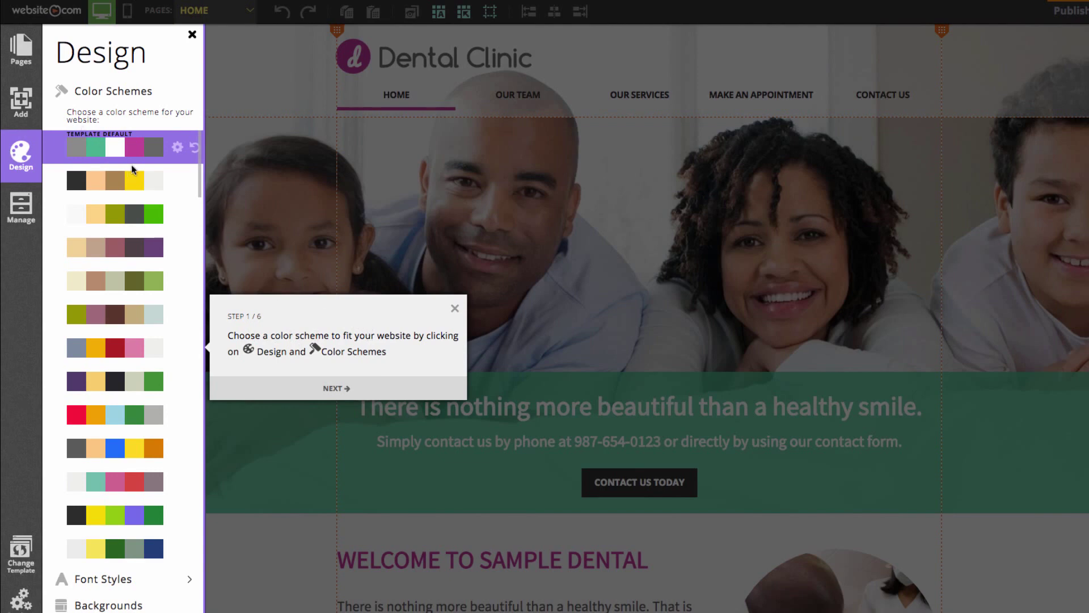
click(342, 383)
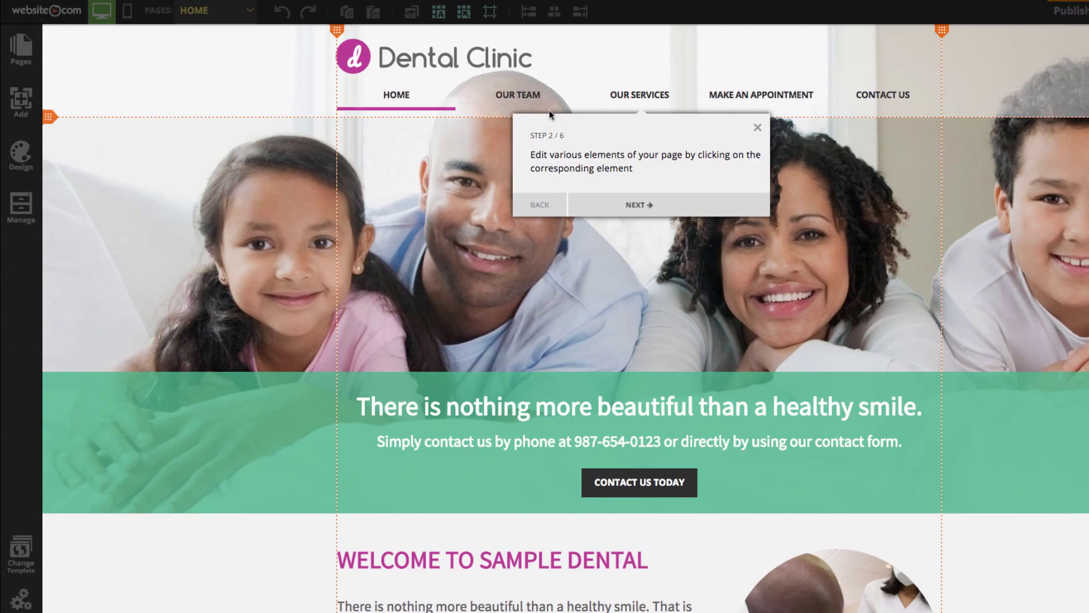
click(637, 205)
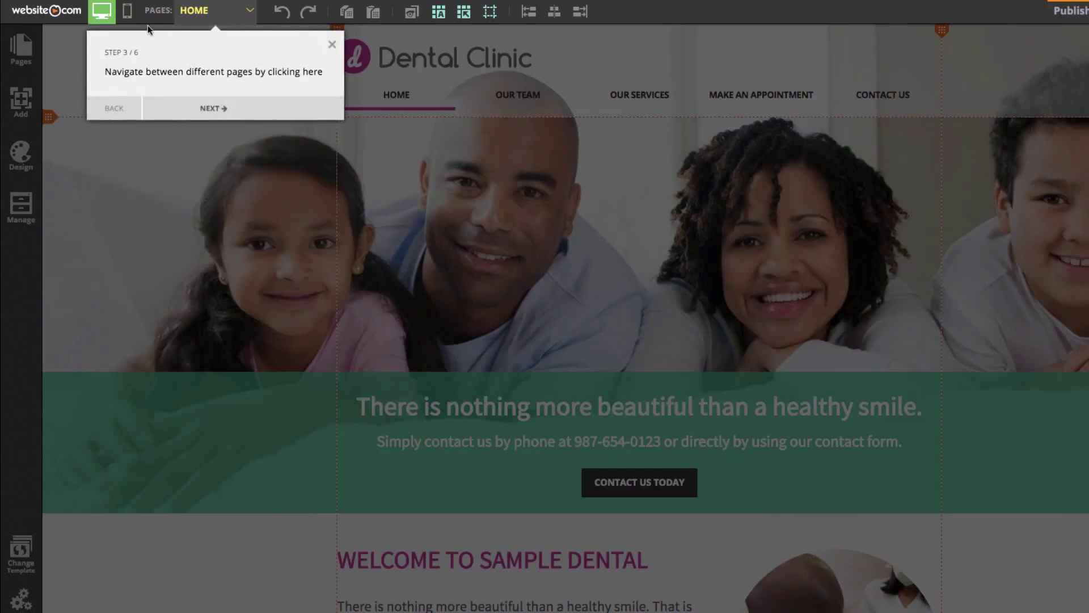
click(230, 101)
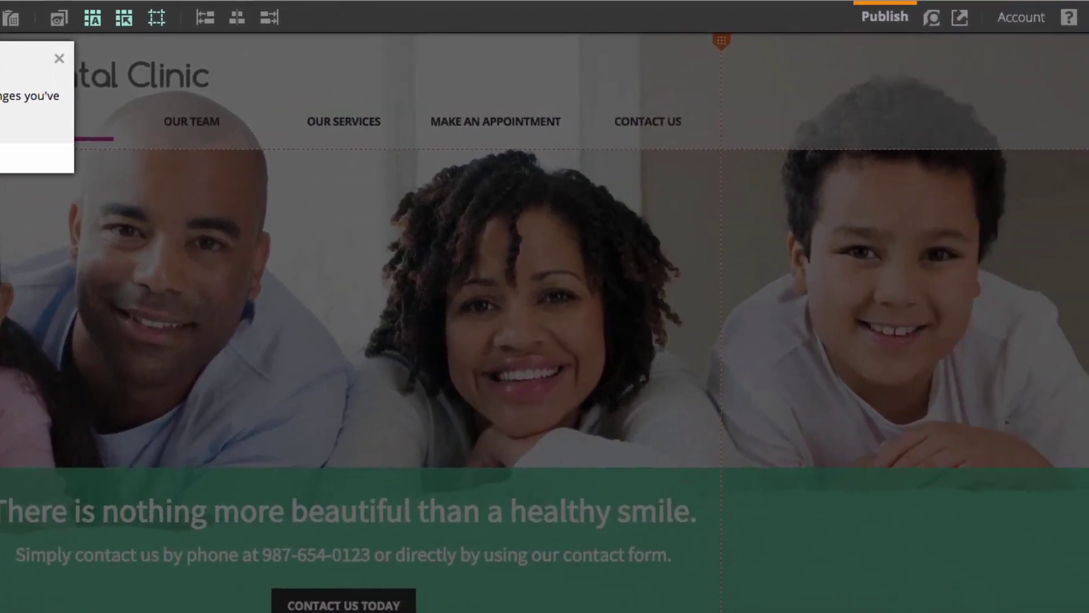
click(33, 148)
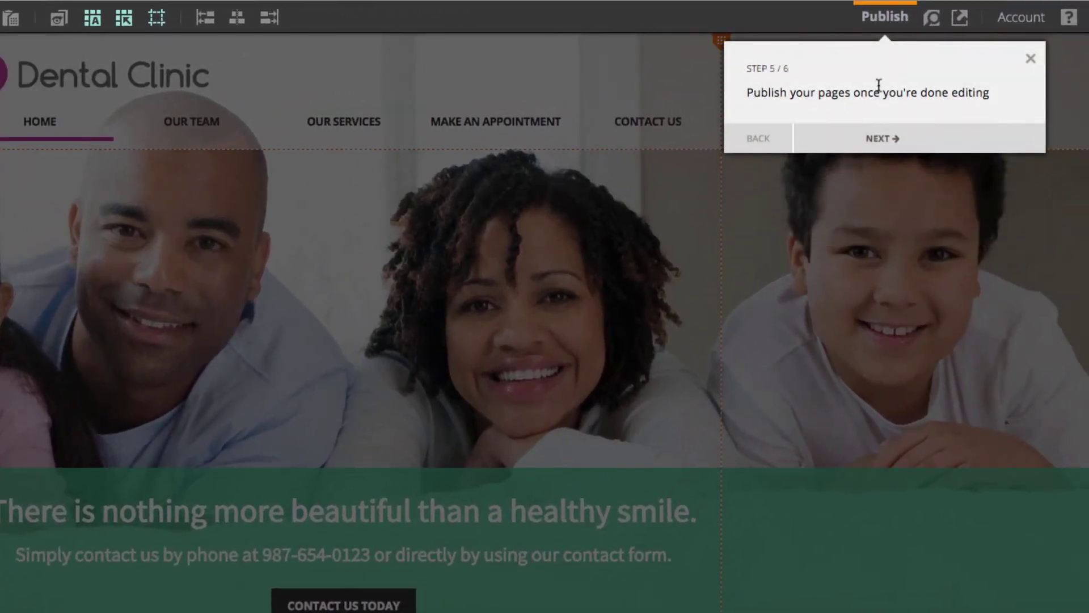
click(892, 141)
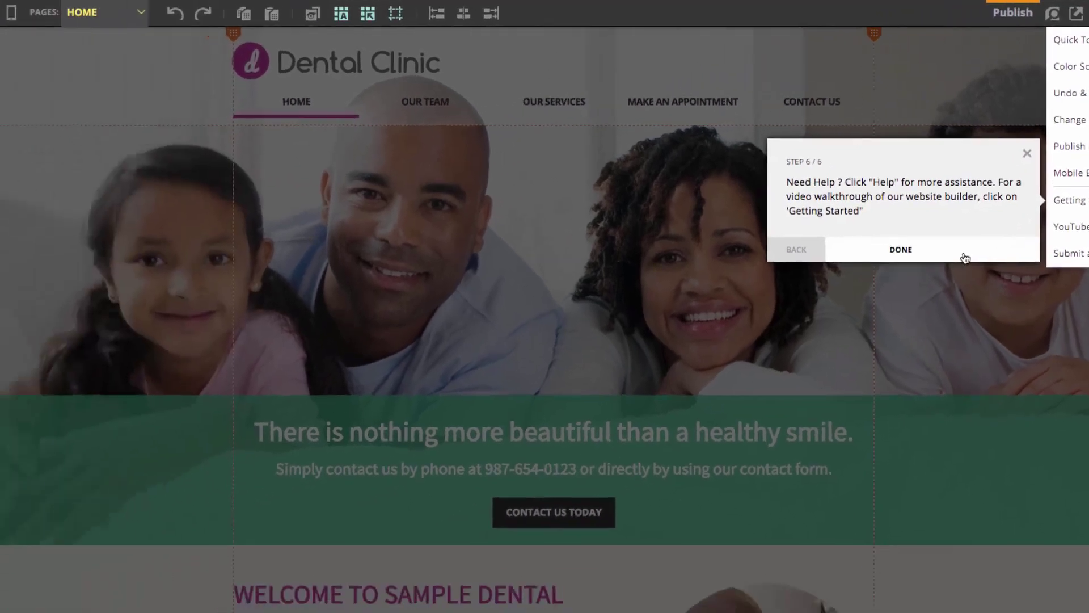
click(825, 296)
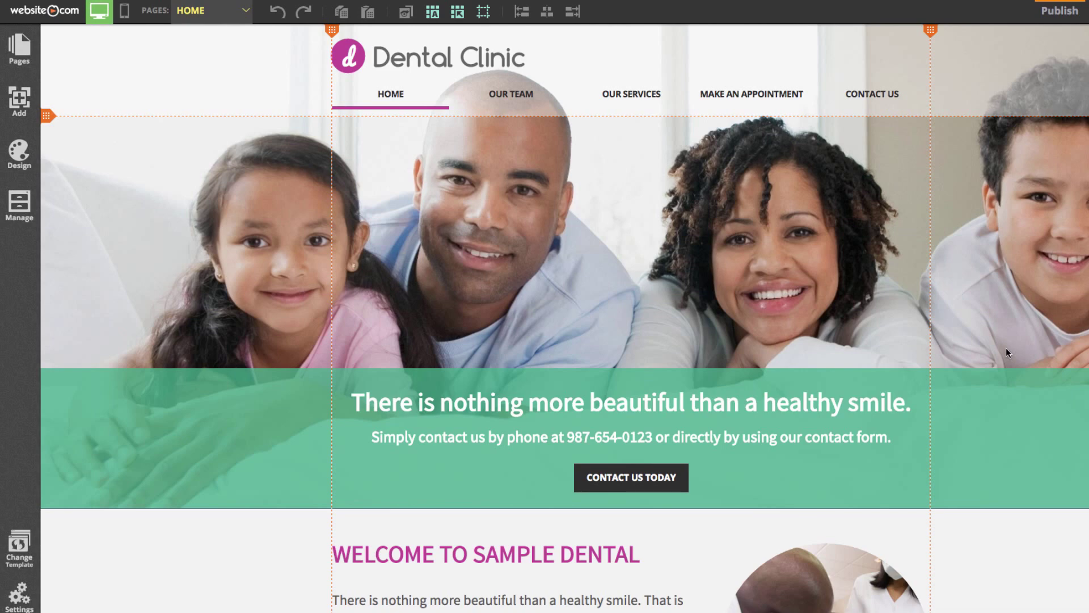
- Edit the site title to add 'Les Plack' on a new line above 'Dental Clinic'
click(487, 60)
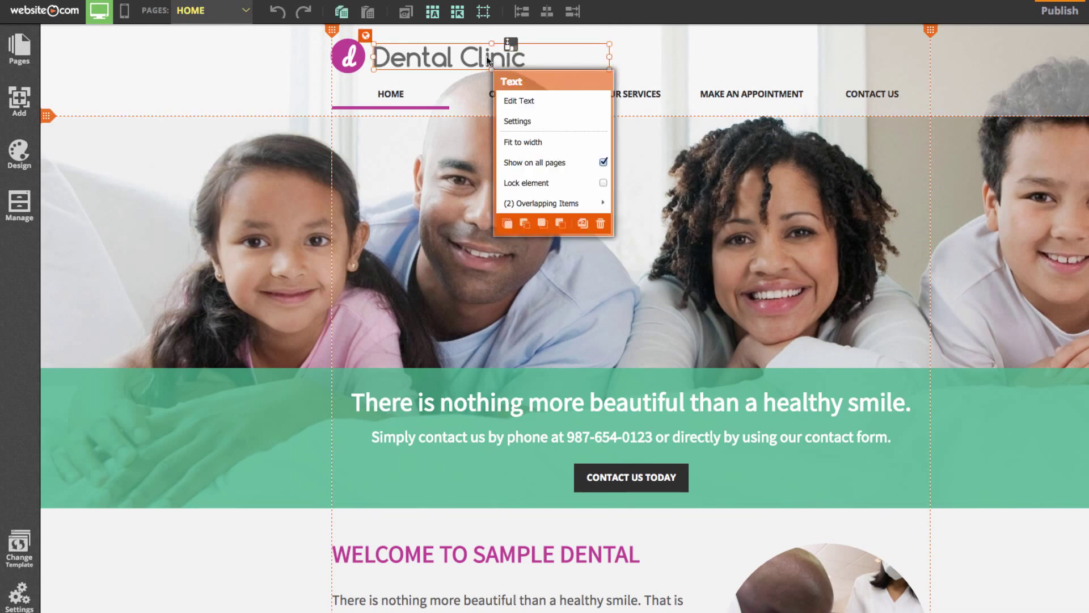
click(525, 102)
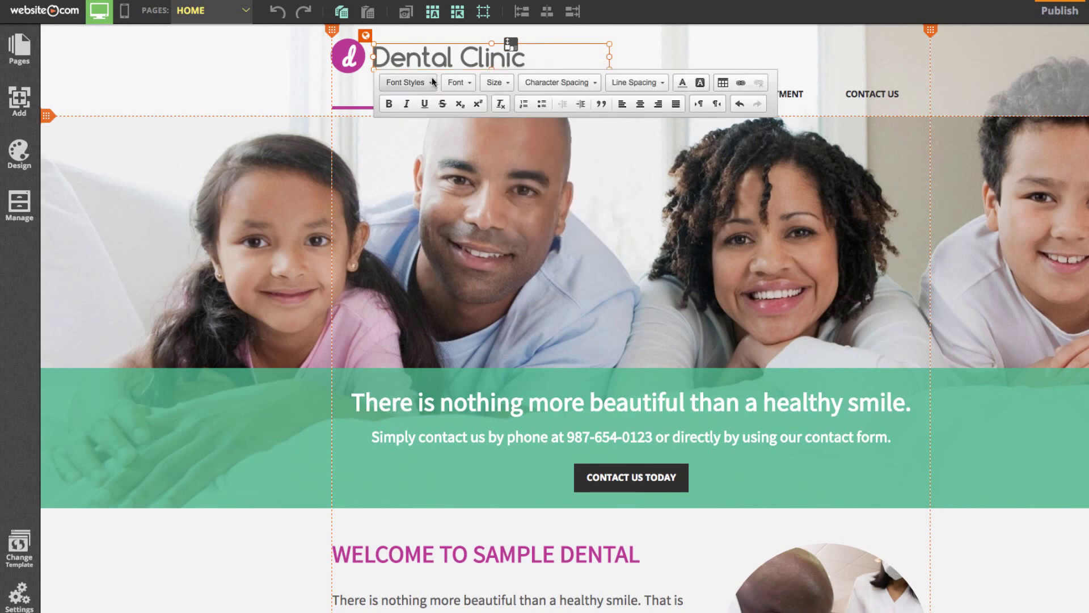
key(Return)
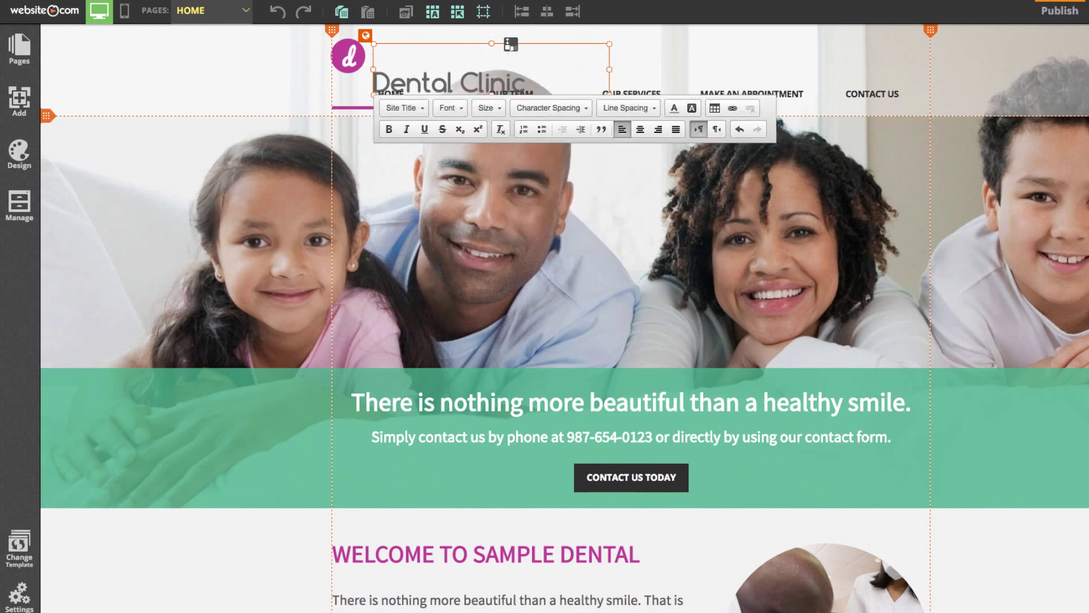
text(Les Plack)
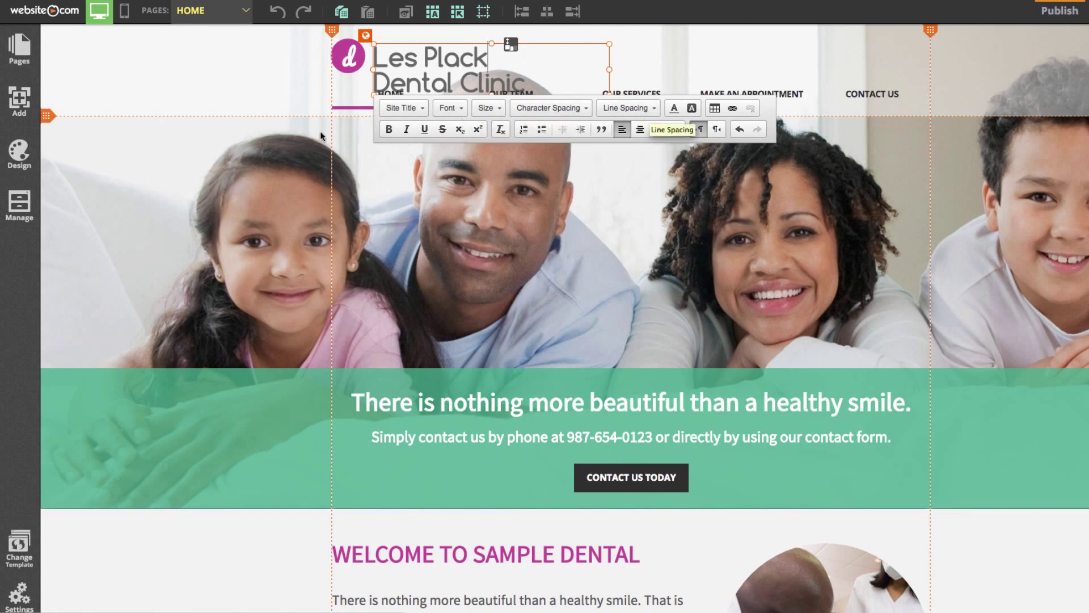
right_click(242, 109)
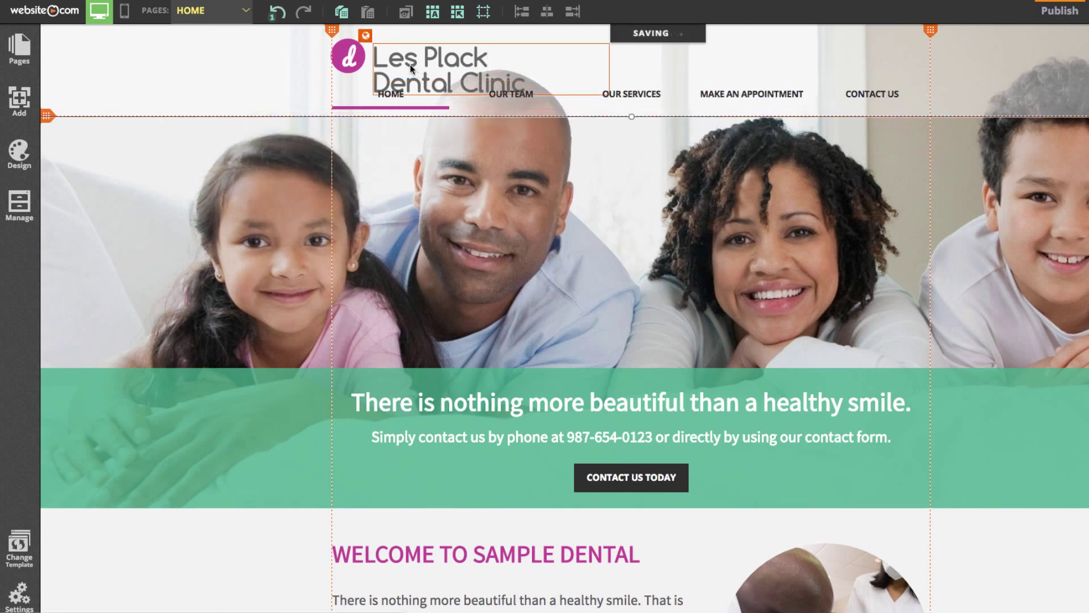
- Drag the Les Plack Dental Clinic title box up about 16 pixels
drag(408, 65, 408, 56)
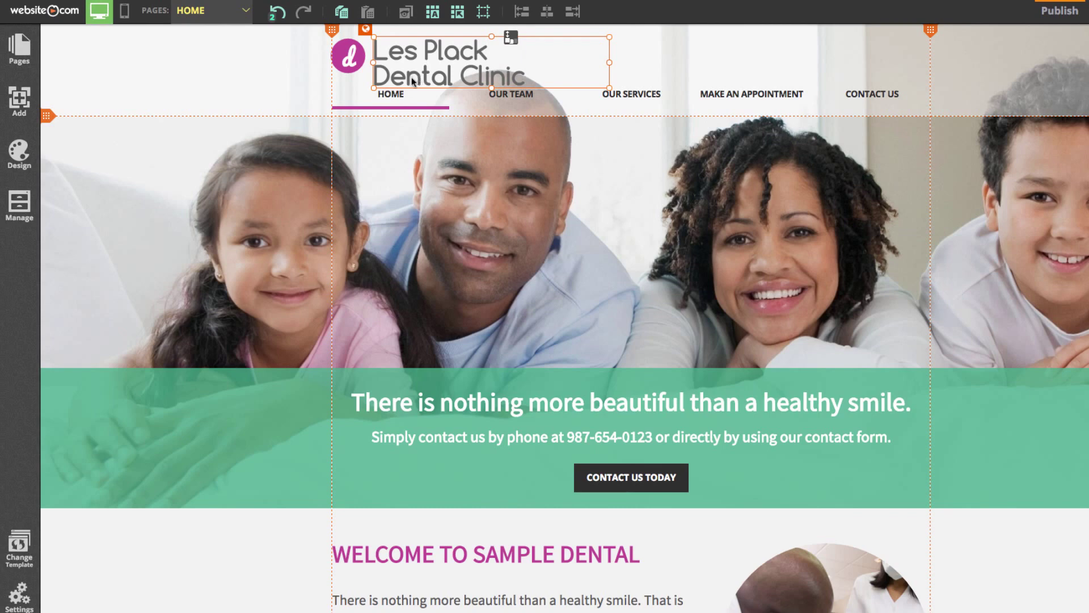
- Look through the Add panel's Image elements (Image, Image Strip), then open the Design settings
click(21, 107)
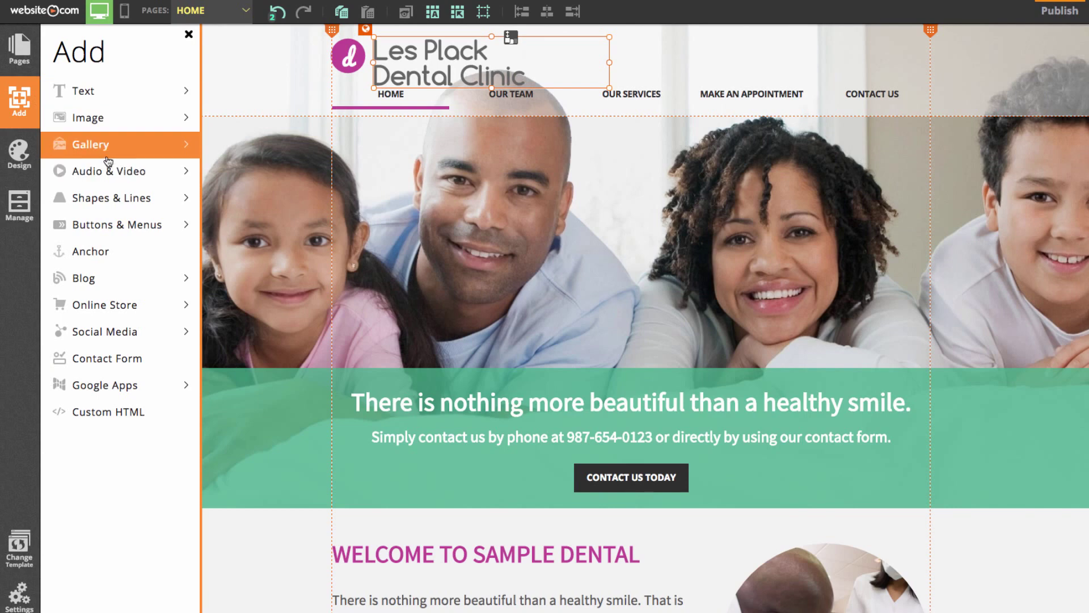
click(83, 123)
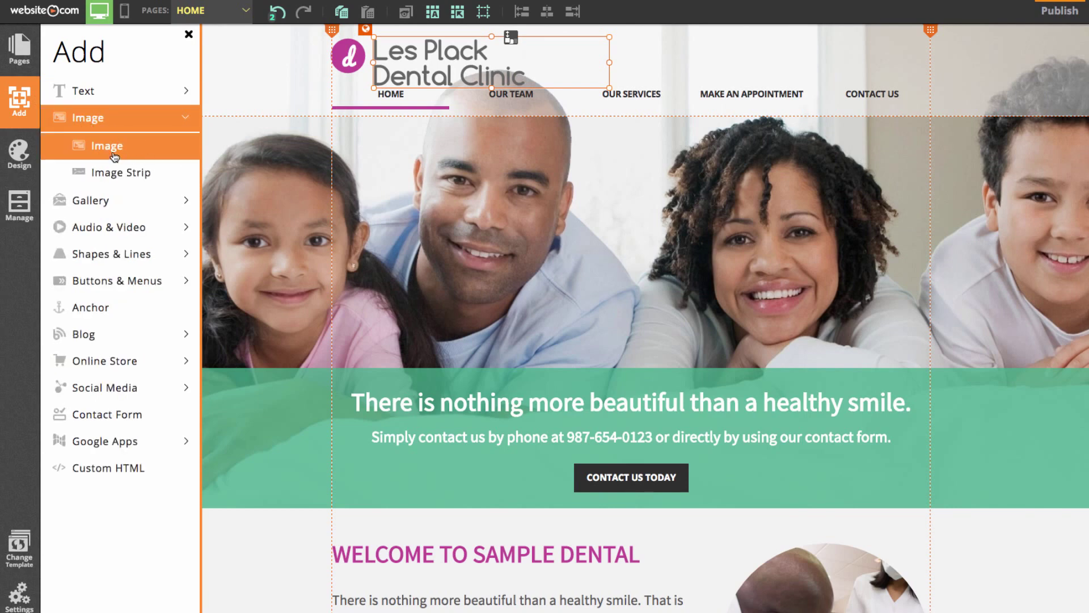
click(124, 120)
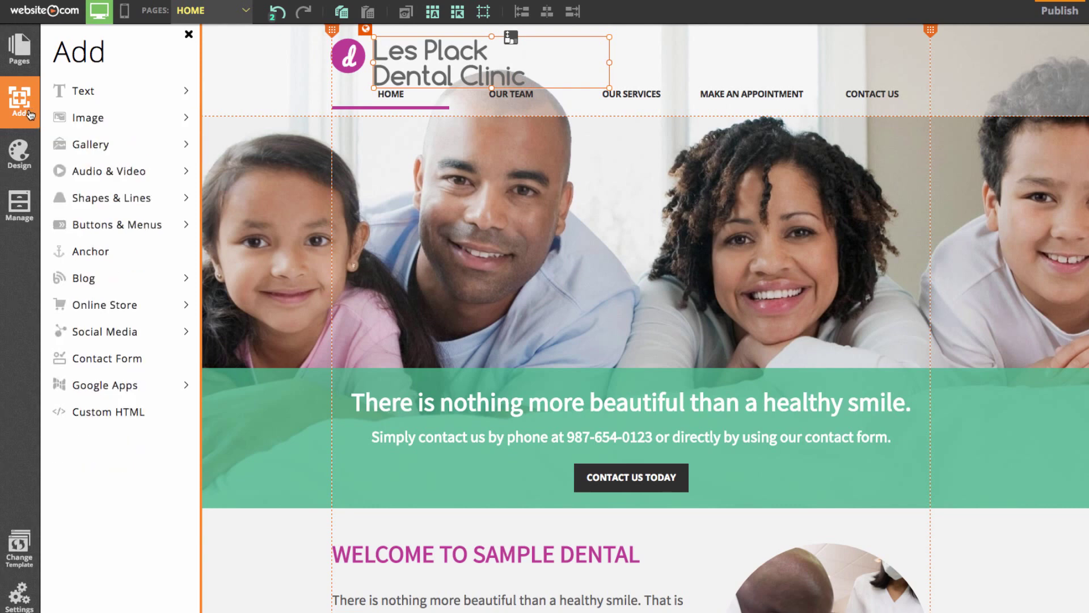
click(20, 156)
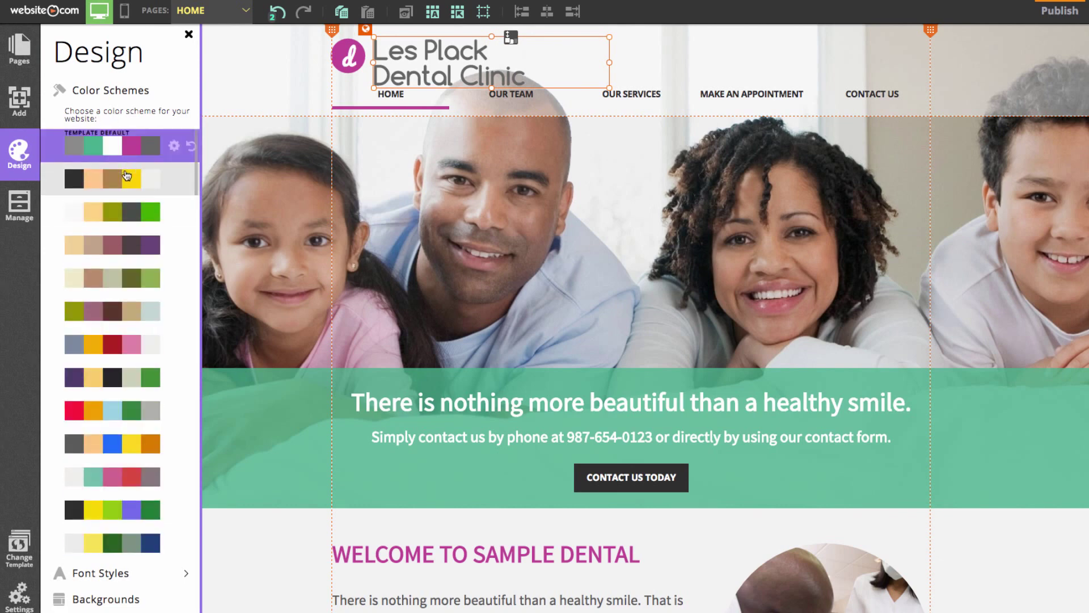
- Preview a few colour schemes, then restore Template Default and close the Design panel
click(124, 311)
click(118, 378)
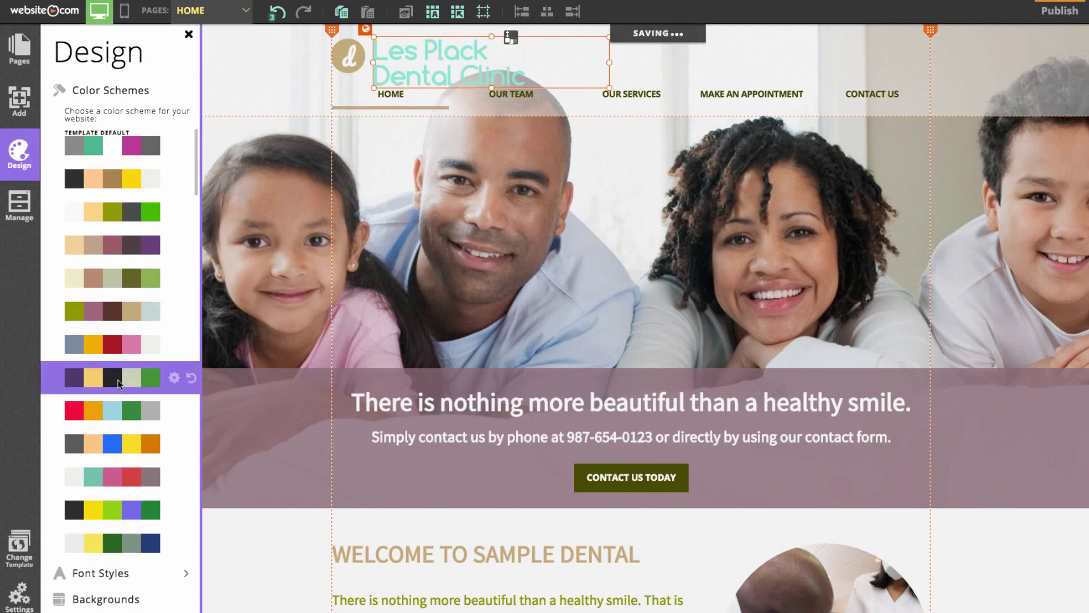
click(113, 435)
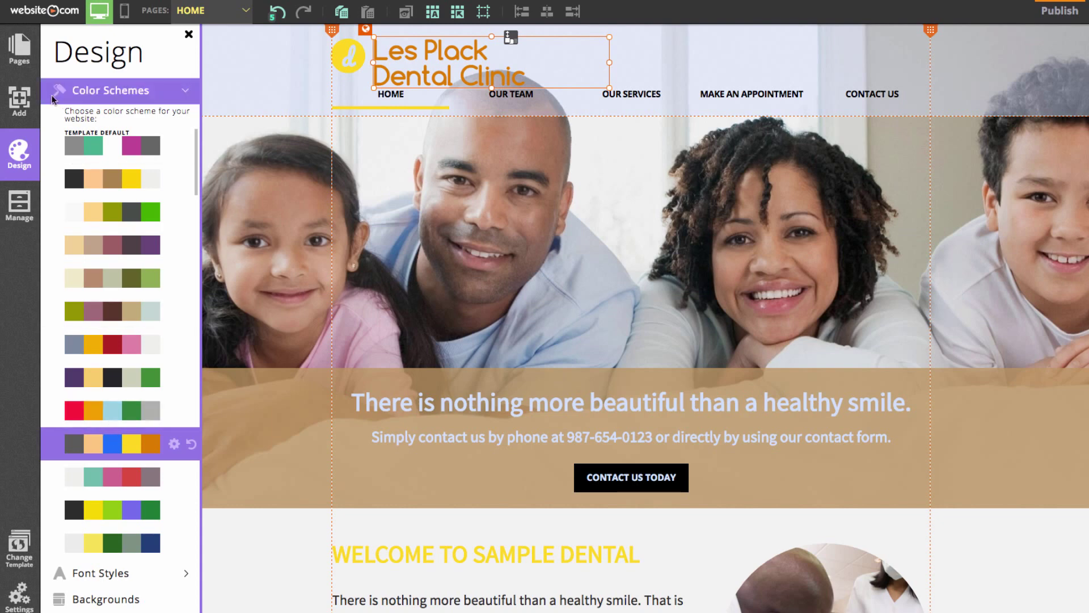
click(91, 143)
click(1036, 553)
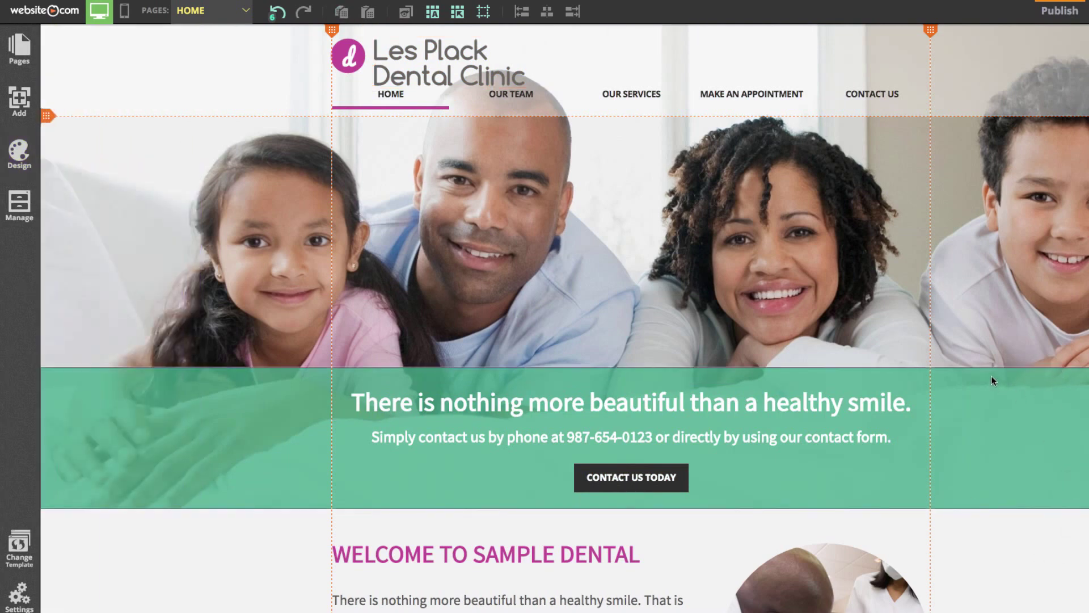
- Set the hero banner background to the stock 'smile' photo of a woman in a dark hat, with parallax on
click(812, 280)
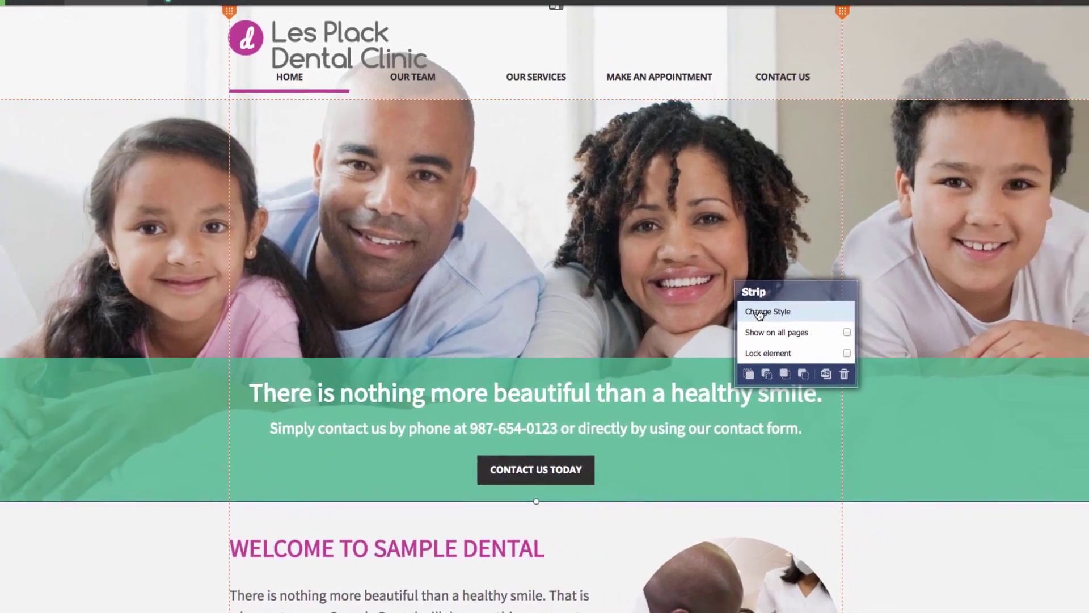
click(760, 313)
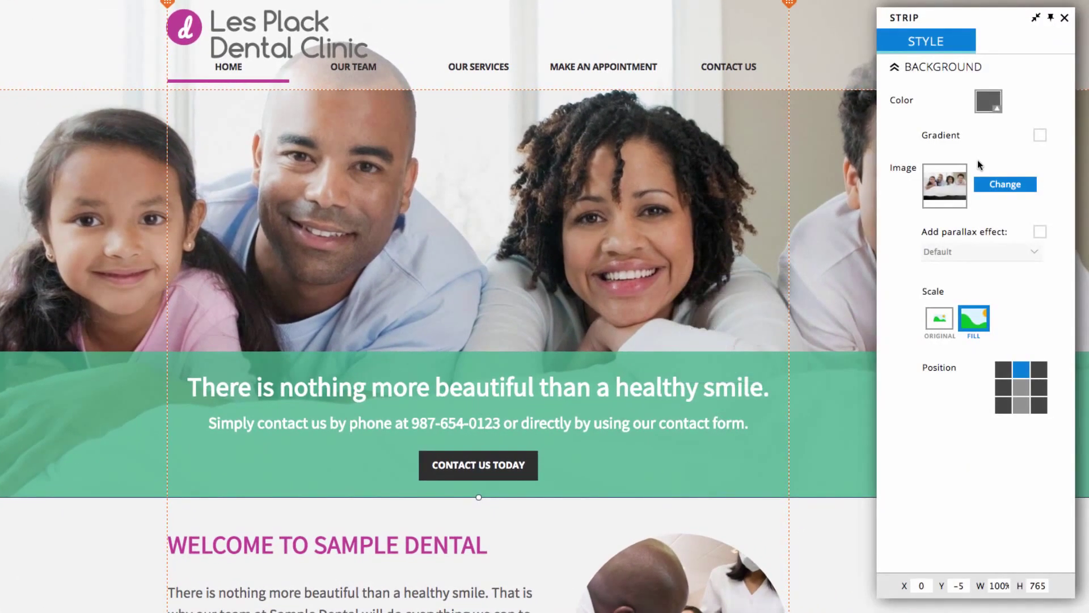
click(1006, 185)
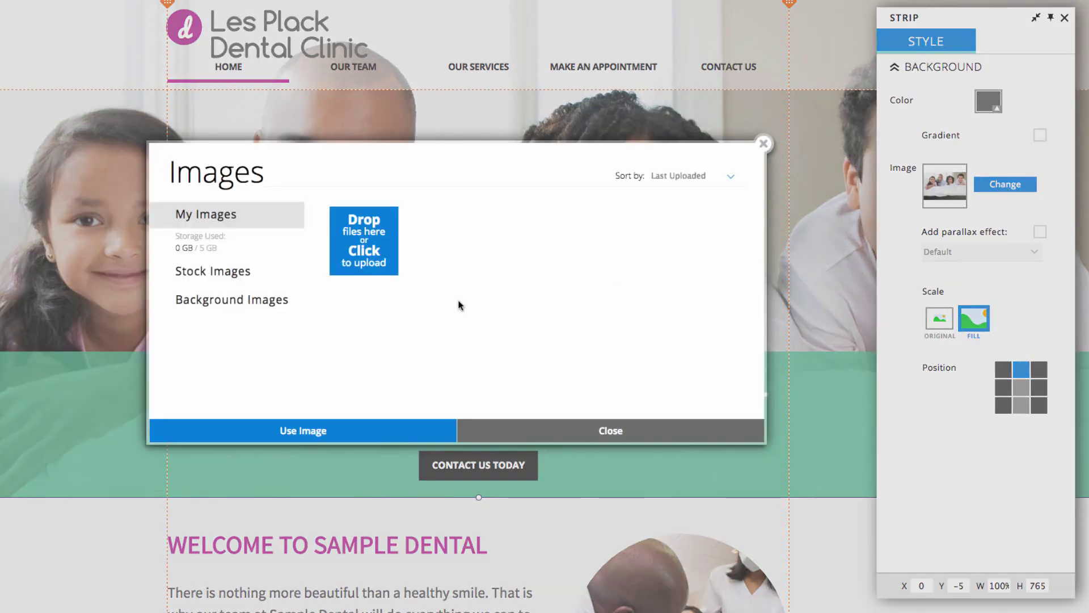
click(208, 282)
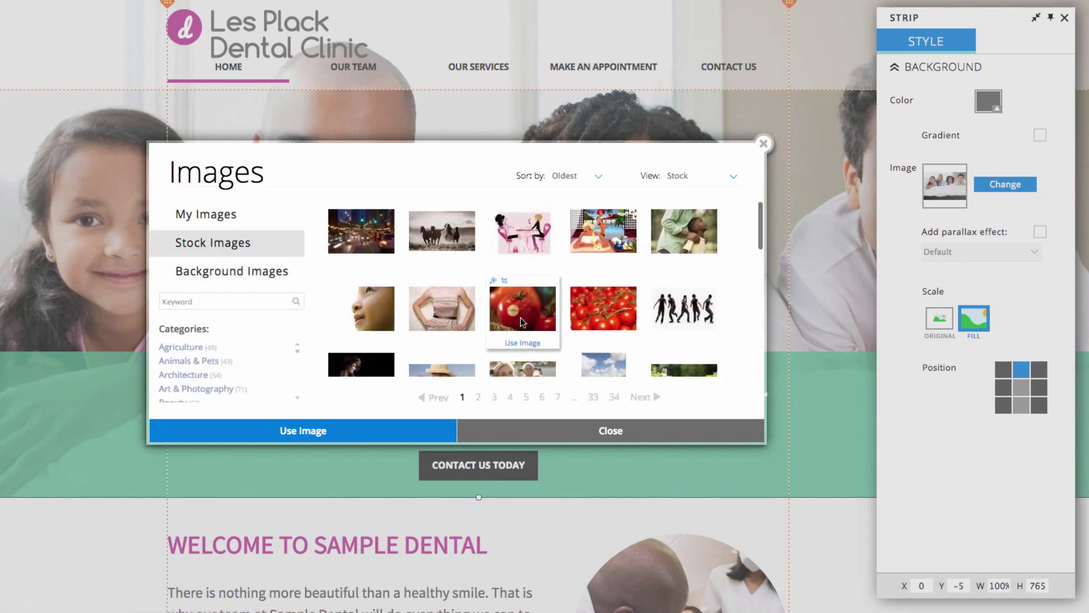
scroll(522, 315, down, 5)
click(261, 299)
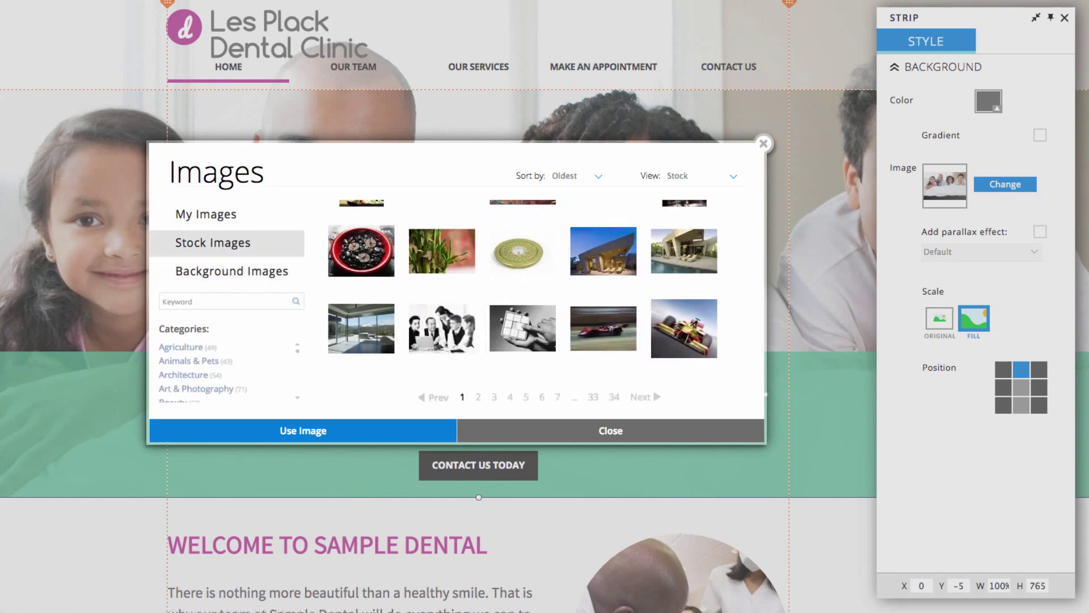
text(smile)
key(Return)
scroll(594, 323, down, 2)
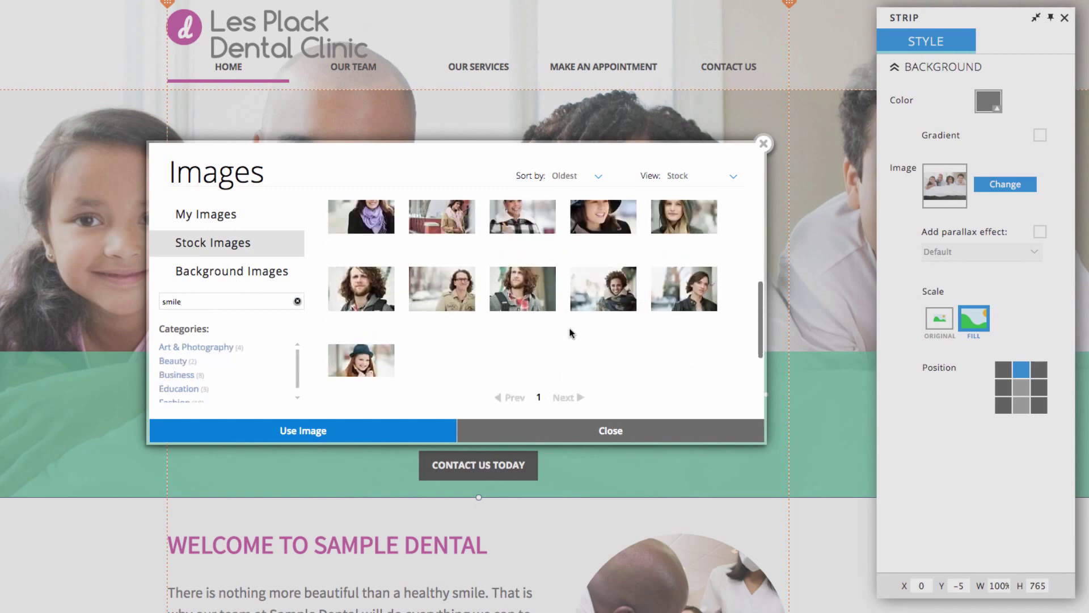
double_click(612, 301)
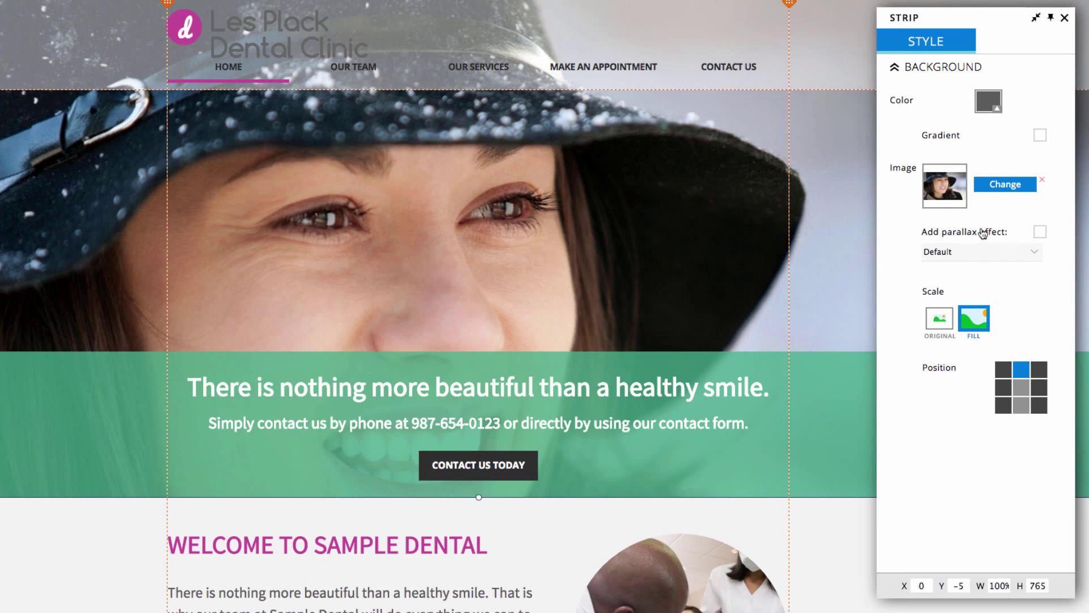
click(1040, 234)
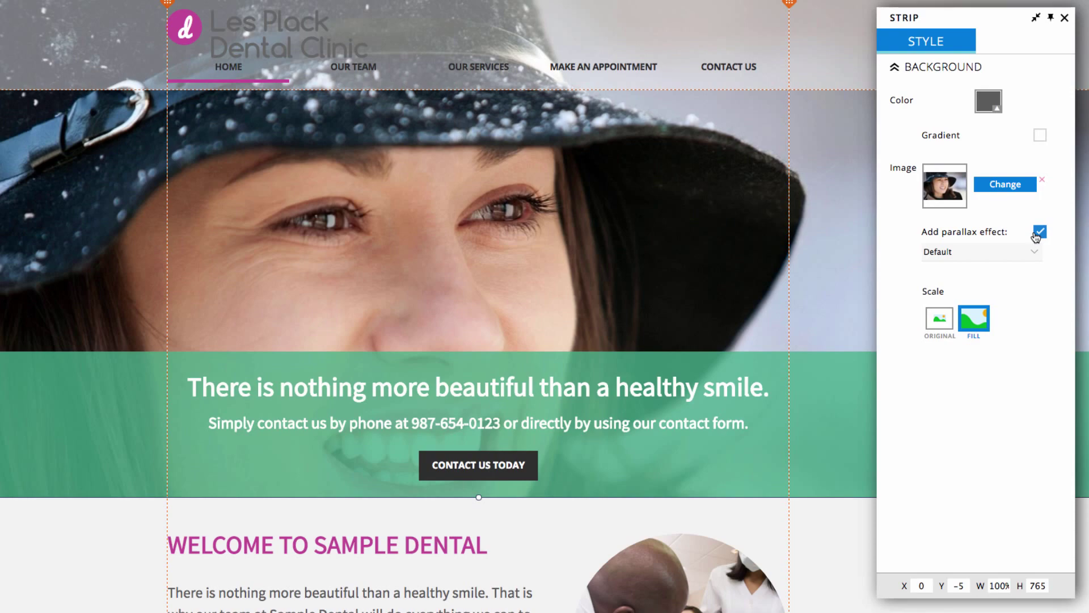
- Scroll the home page to check the parallax banner, then close the strip style settings
scroll(809, 322, down, 6)
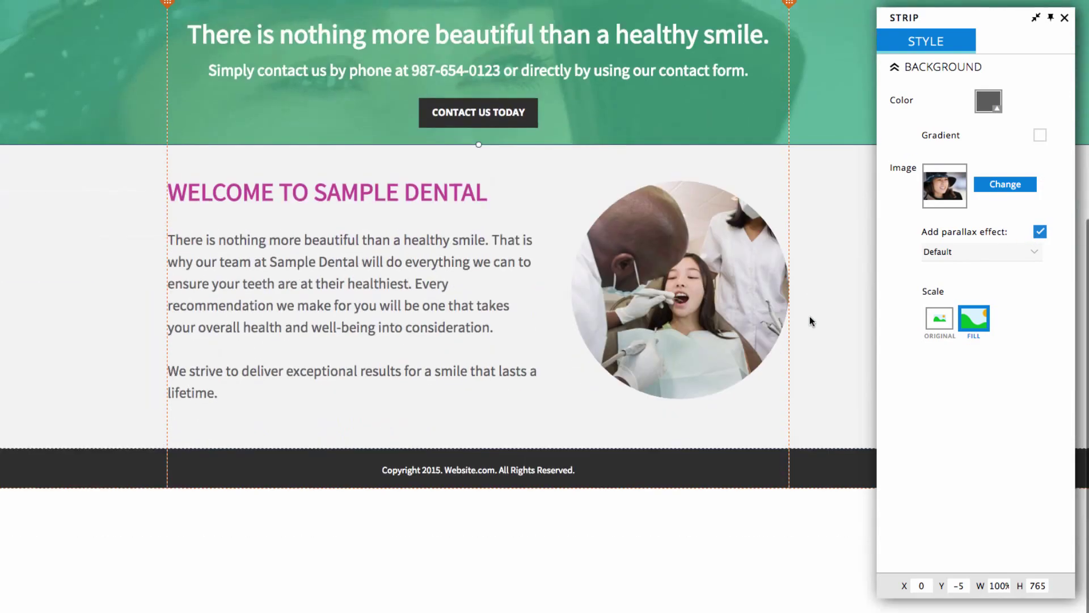
scroll(809, 316, up, 6)
scroll(809, 316, down, 6)
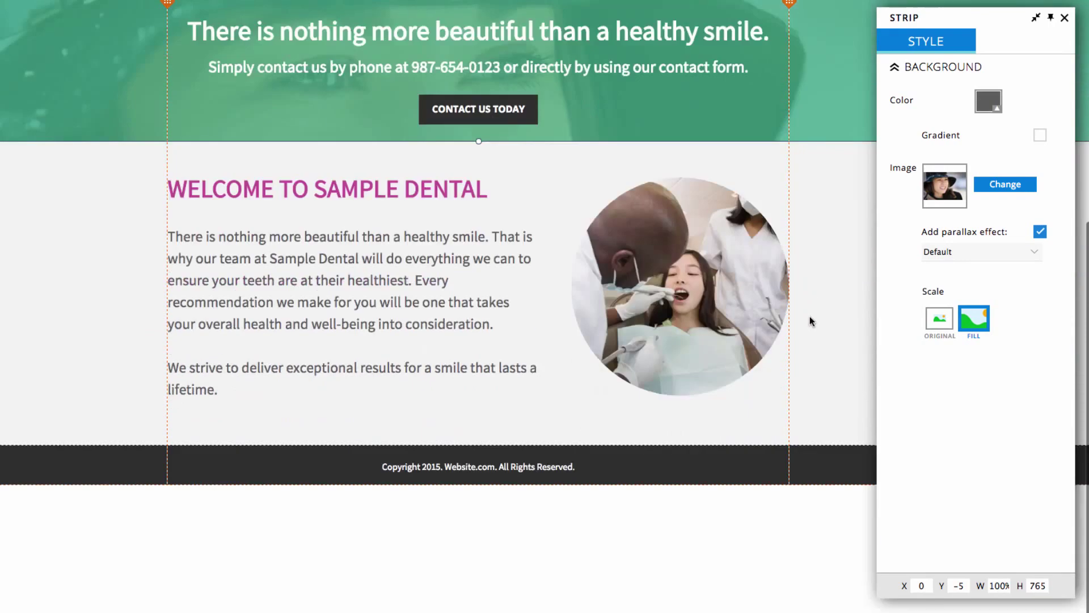
scroll(809, 316, up, 6)
click(845, 562)
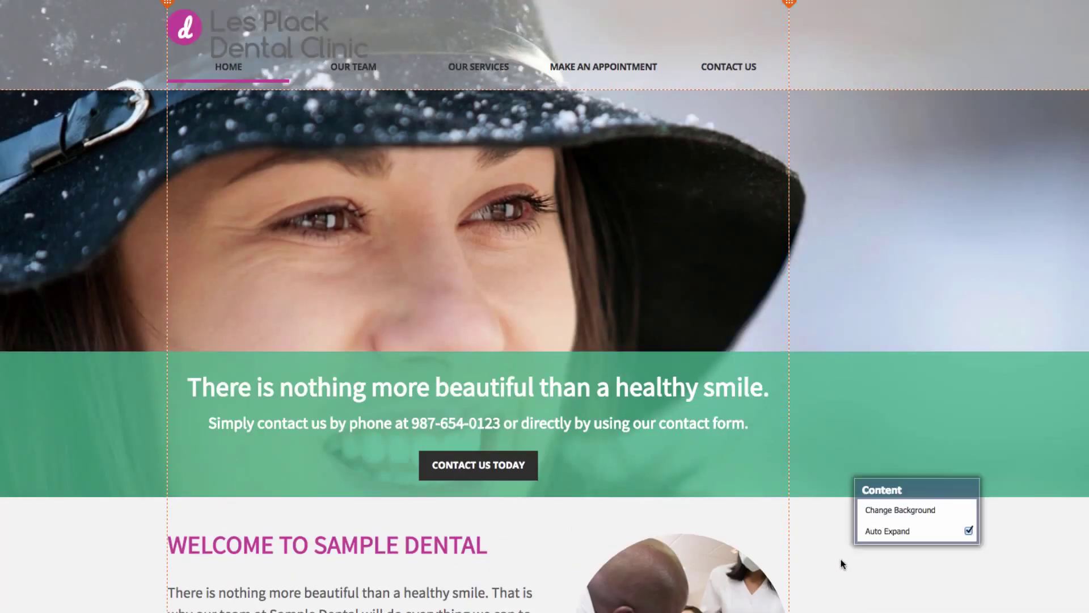
- Replace the home page welcome copy with the pasted Les Plack Dental text
scroll(851, 545, down, 3)
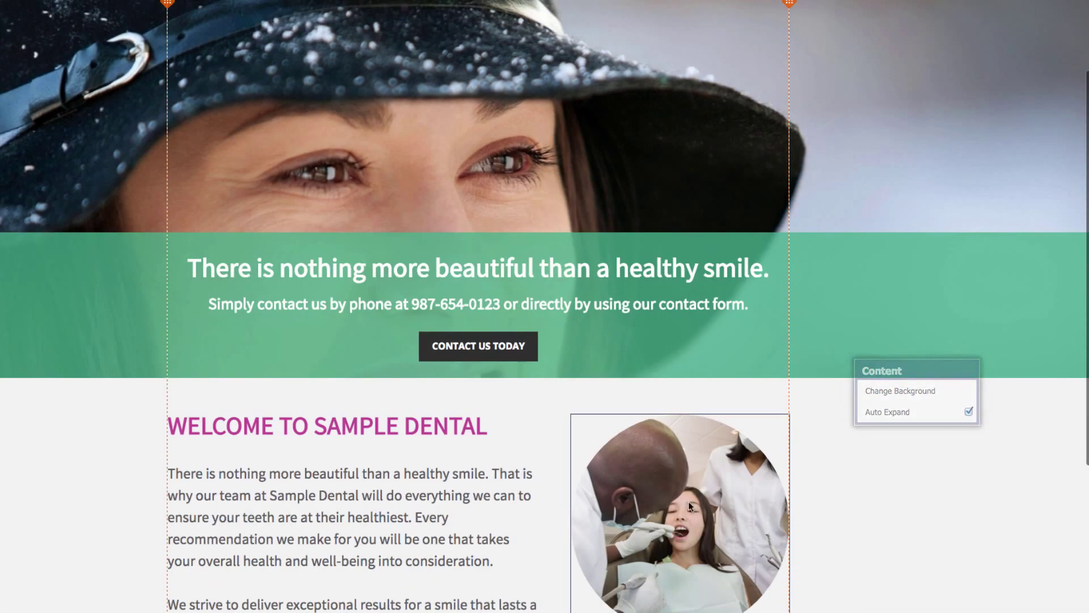
scroll(375, 525, down, 1)
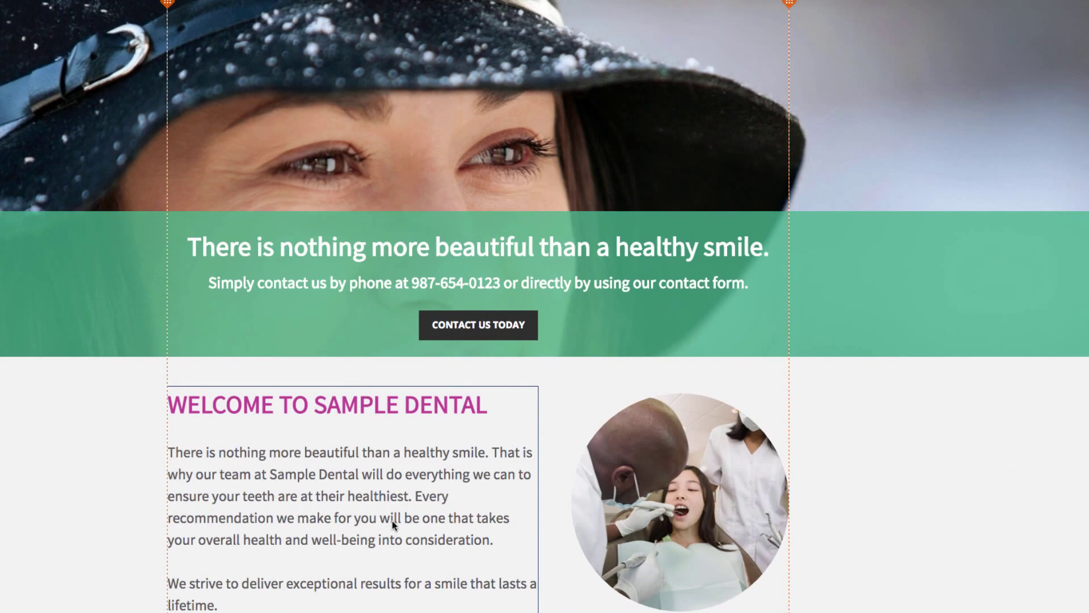
scroll(392, 521, down, 1)
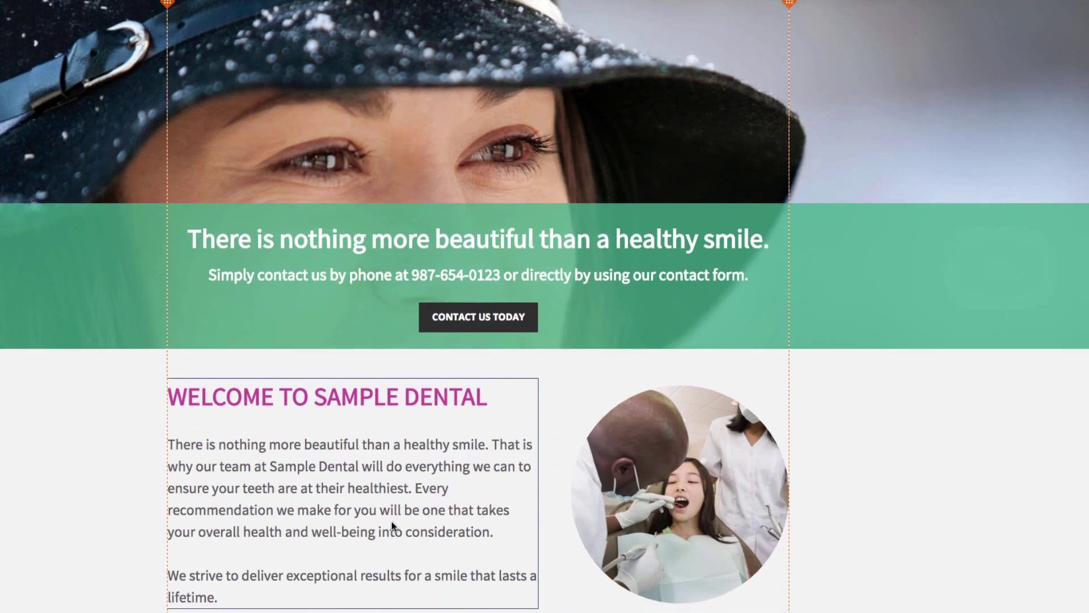
click(372, 510)
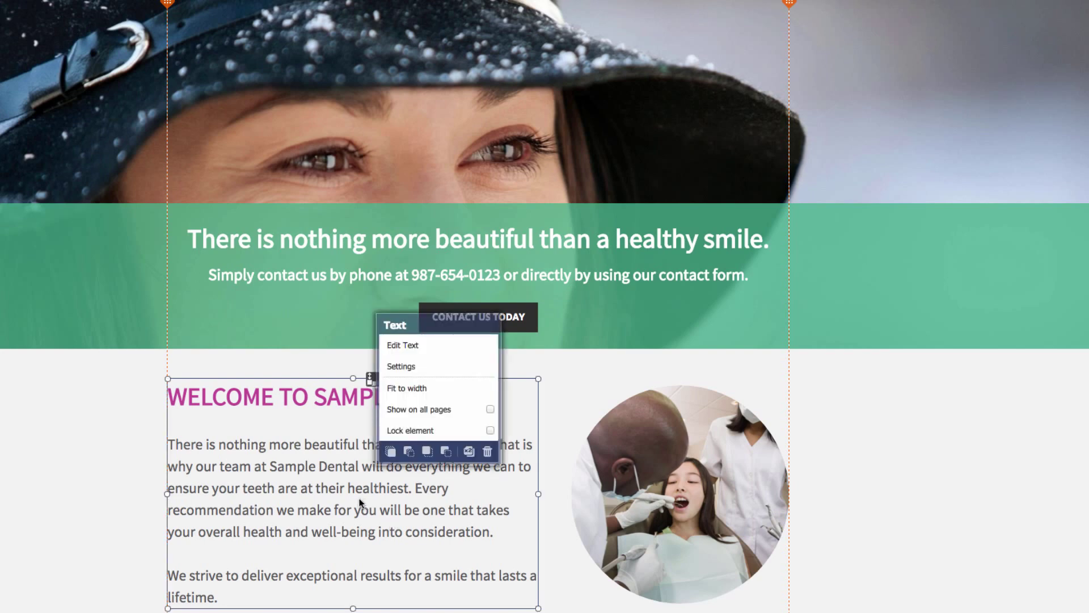
click(433, 346)
drag(244, 597, 147, 403)
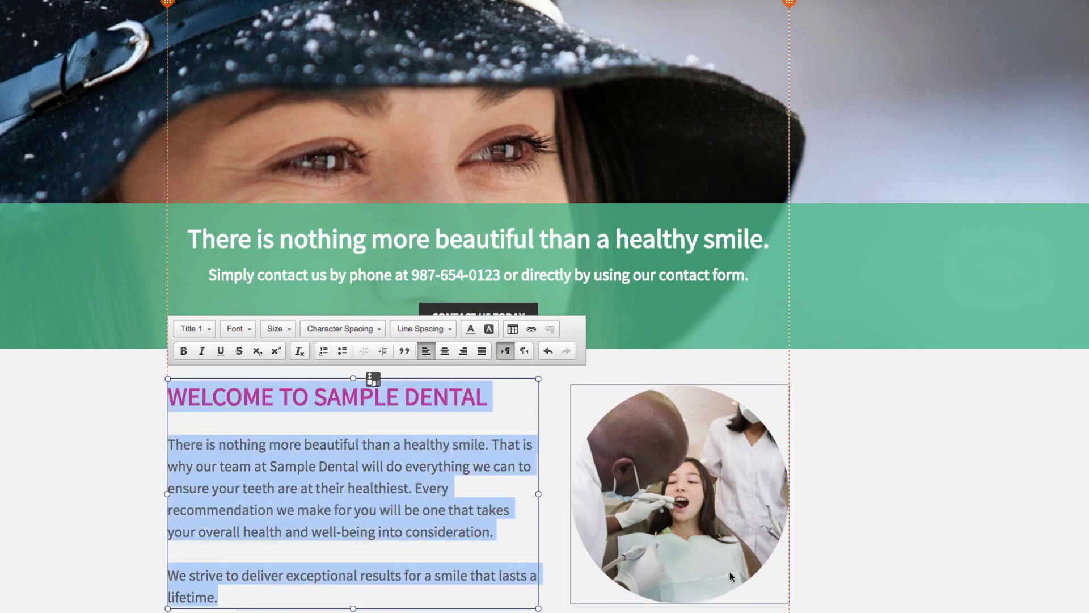
click(695, 597)
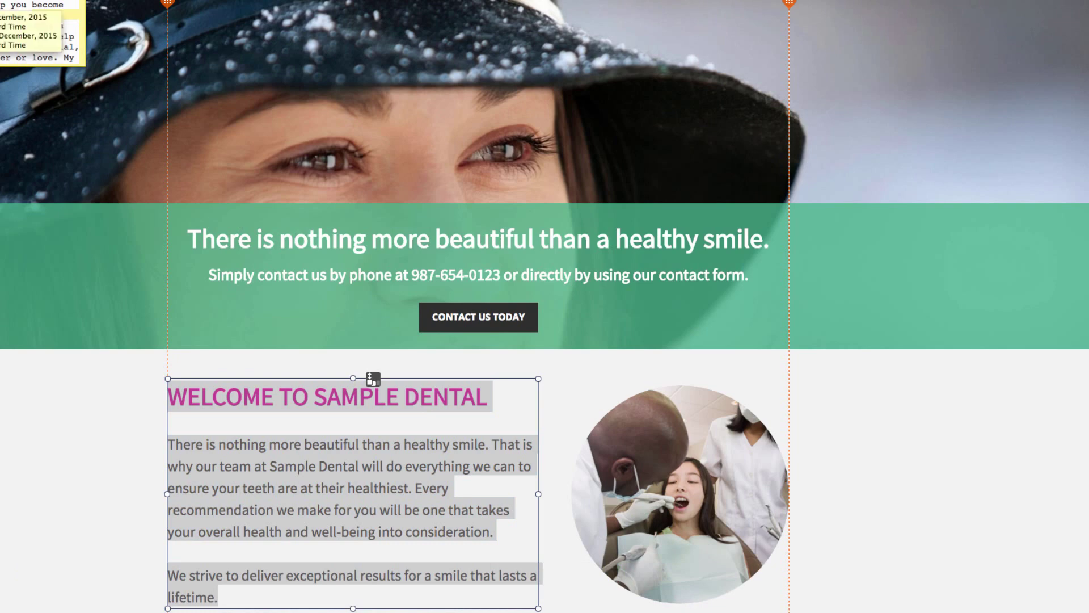
click(297, 445)
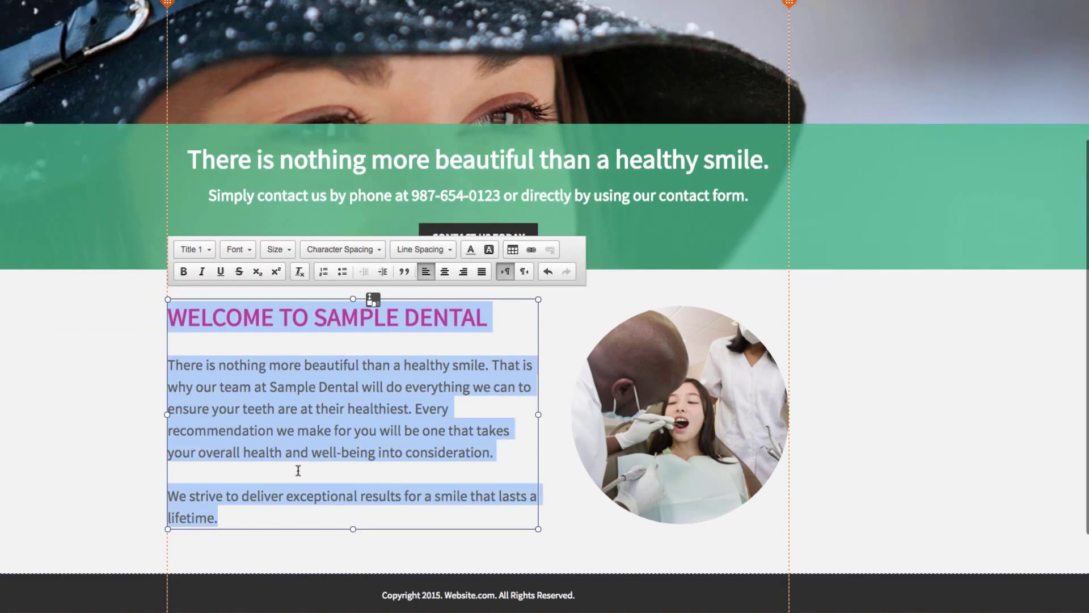
text(WELCOME TO LES PLACK DENTAL   Some say that the smile is the most important part of the face. We aim to keep your pearly whites, pearly white. At Les Plack dental, our team is there to help ensure you keep smiling.   Book an appointment today, by phone or the contact form found on the contact us page.)
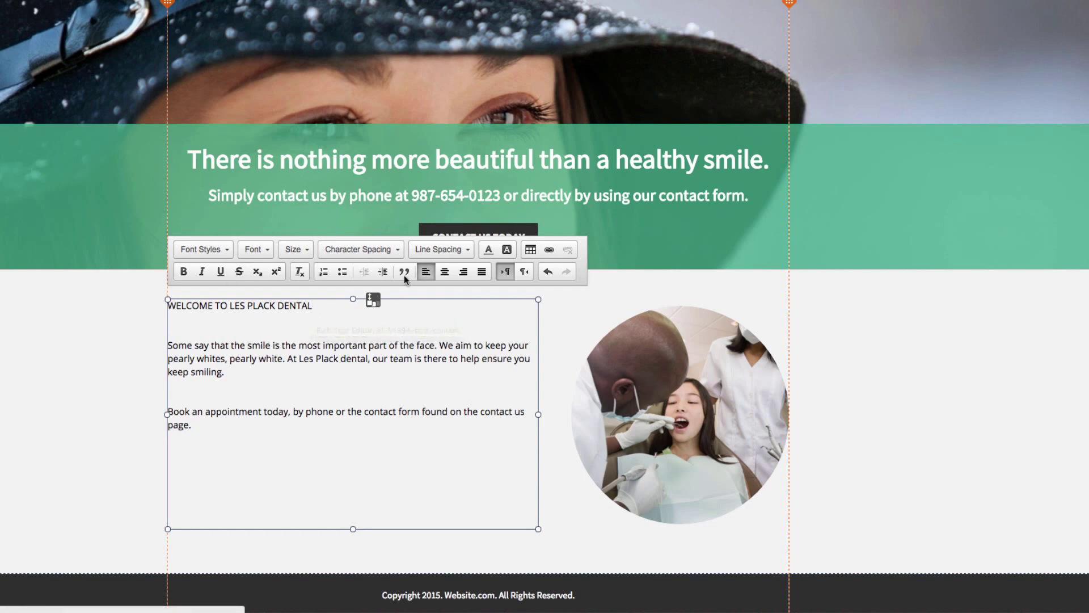
- Style the 'WELCOME TO LES PLACK DENTAL' heading as magenta Title 1 and the body as paragraph text
drag(316, 309, 168, 306)
click(204, 251)
click(213, 287)
click(204, 251)
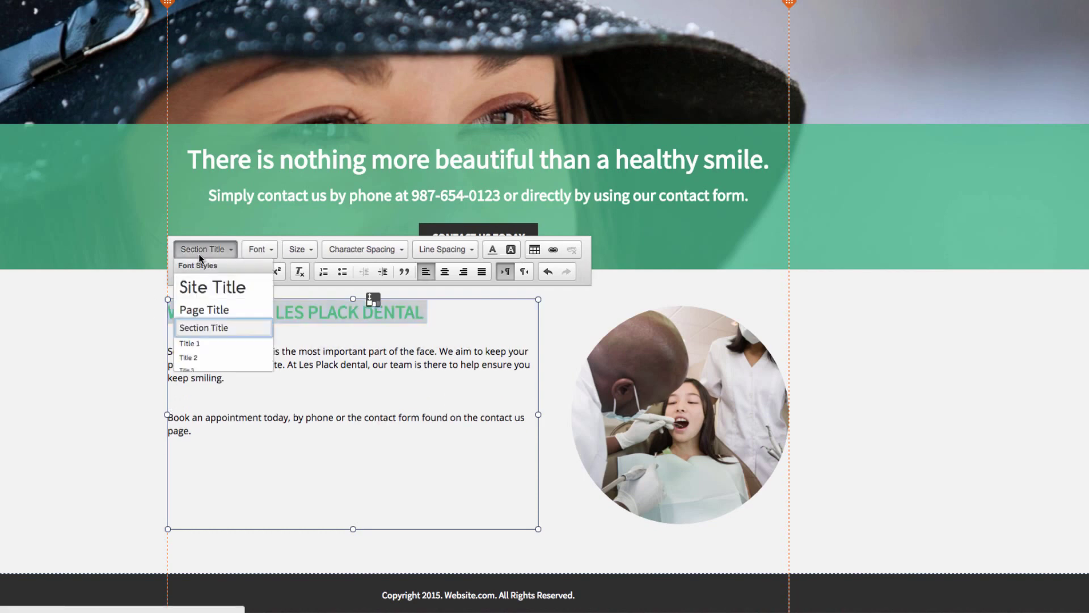
click(189, 343)
click(214, 251)
scroll(218, 389, up, 5)
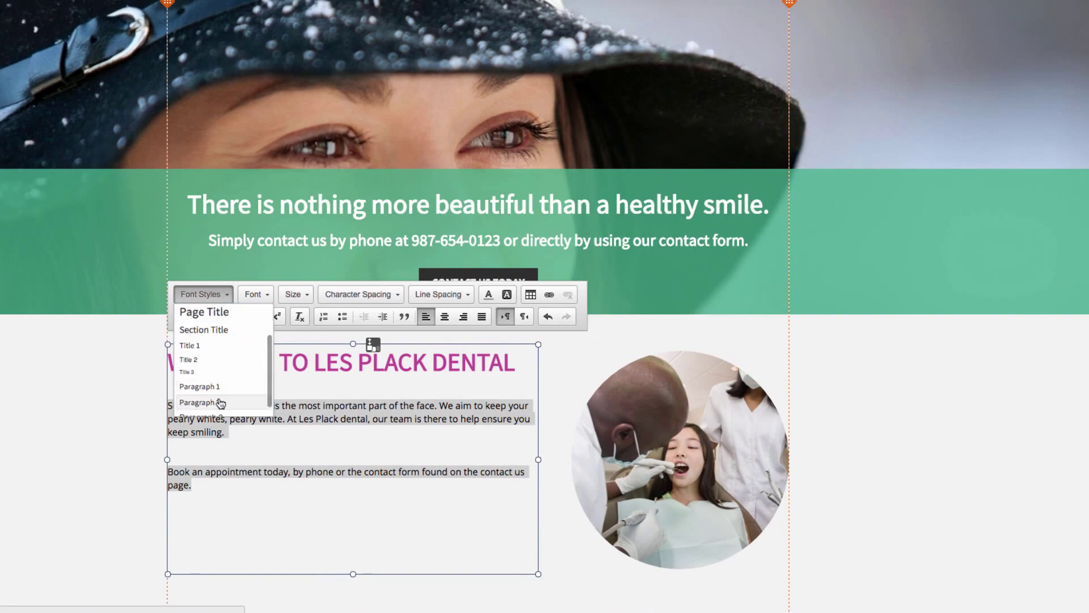
click(121, 411)
scroll(419, 327, down, 6)
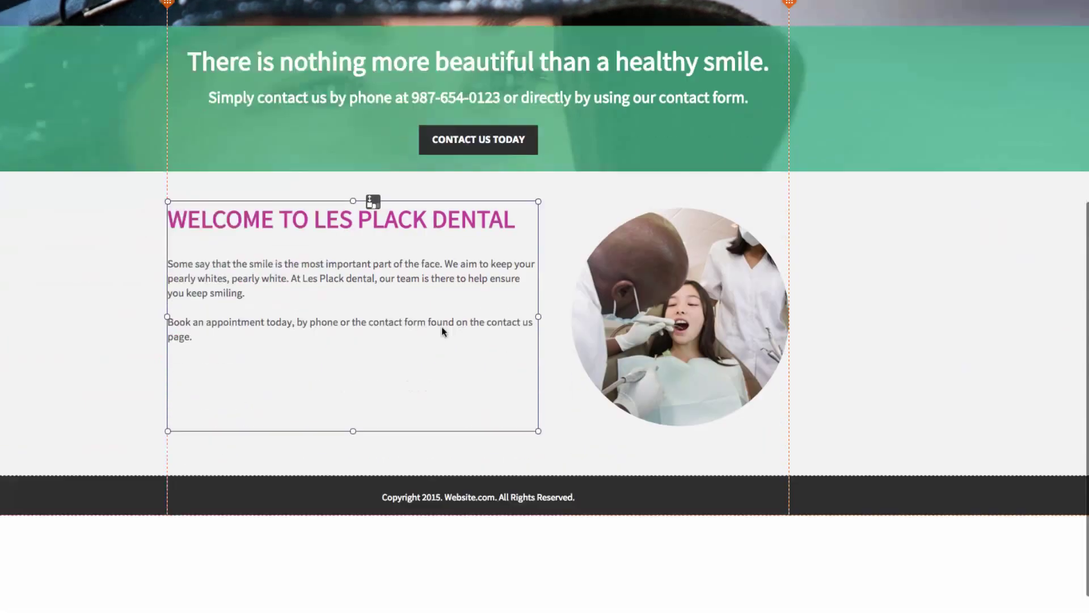
scroll(828, 356, up, 6)
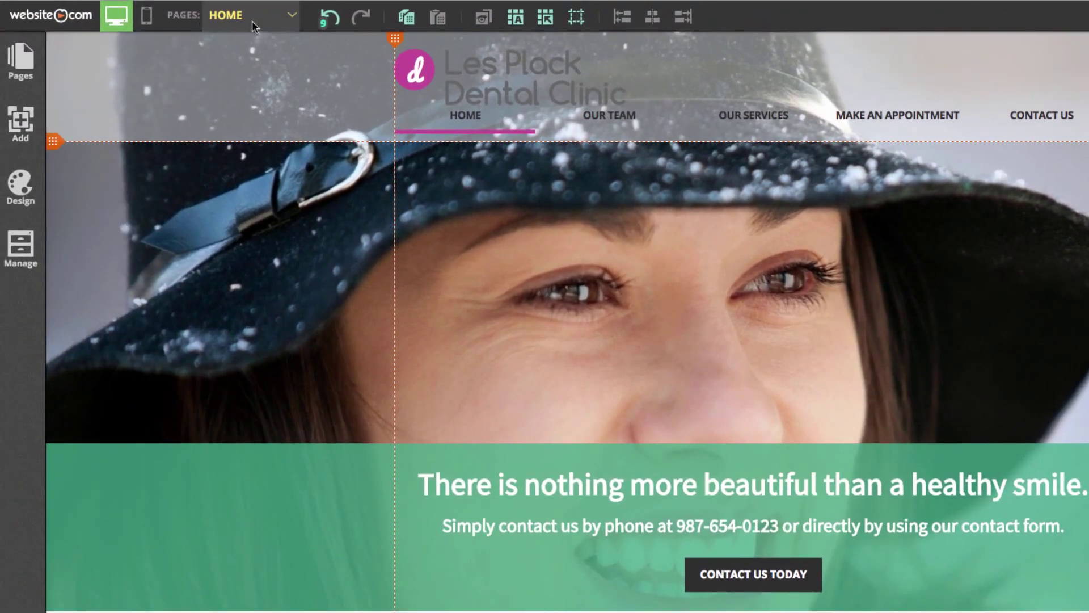
- Switch the editor to the OUR SERVICES page from the Pages list
click(248, 23)
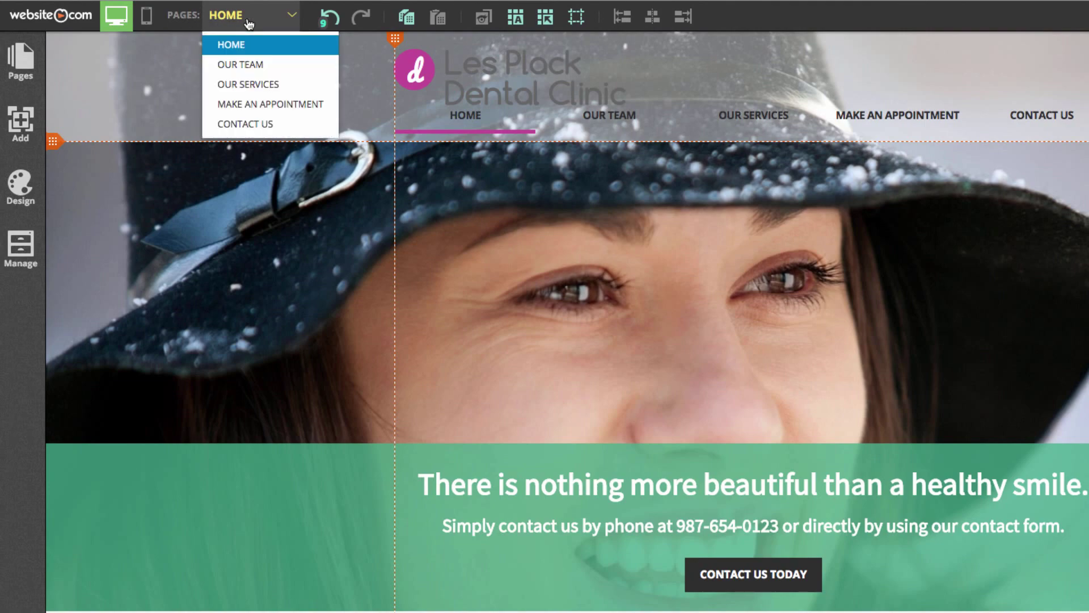
click(266, 90)
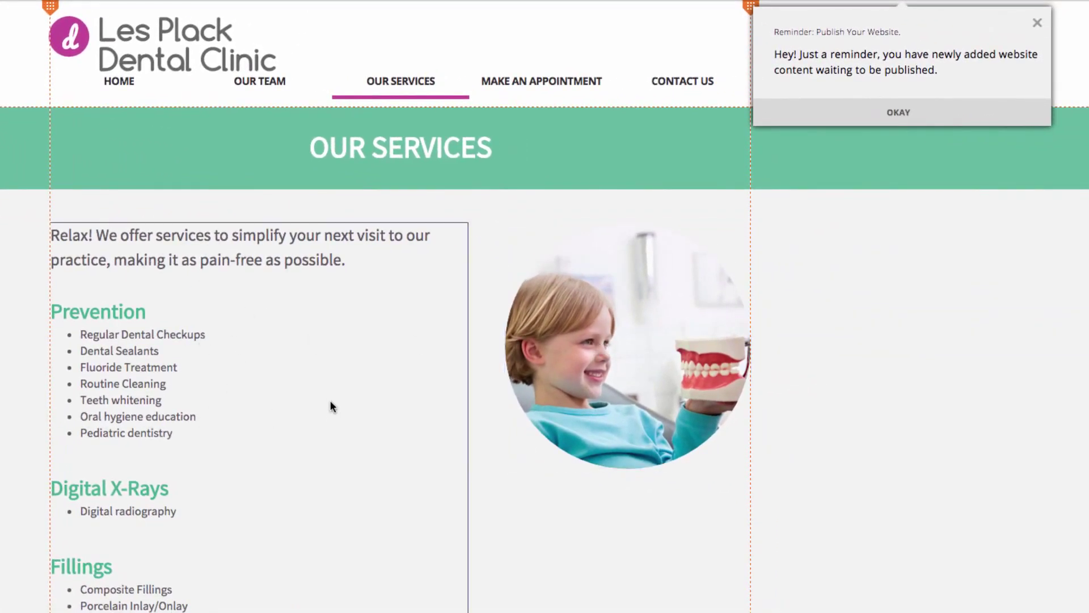
- Replace the round photo with the uploaded file Woman's Smile MWP0013919.JPG
click(664, 391)
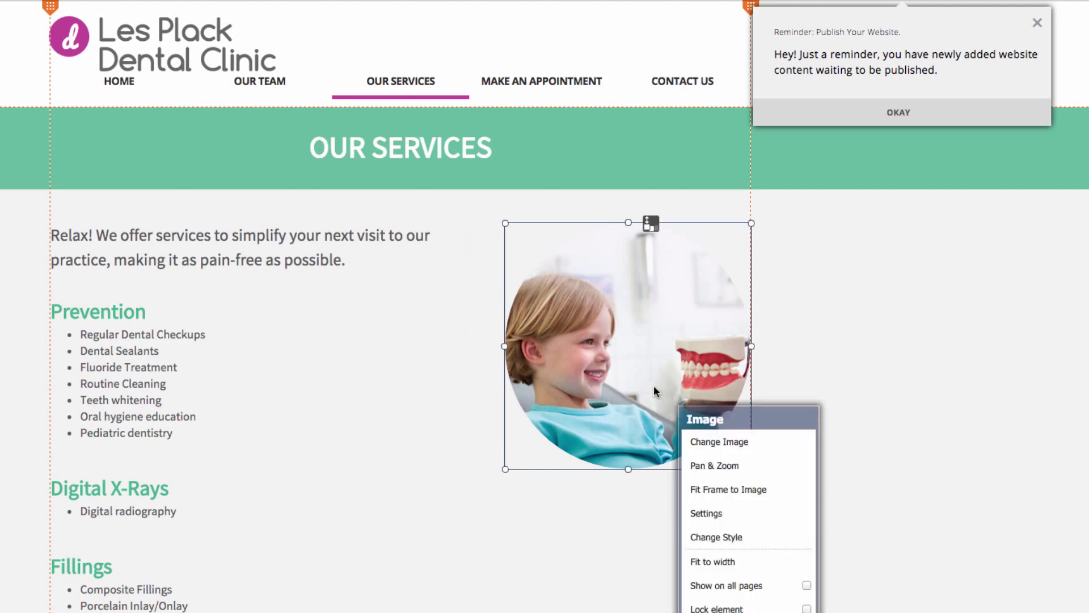
click(733, 442)
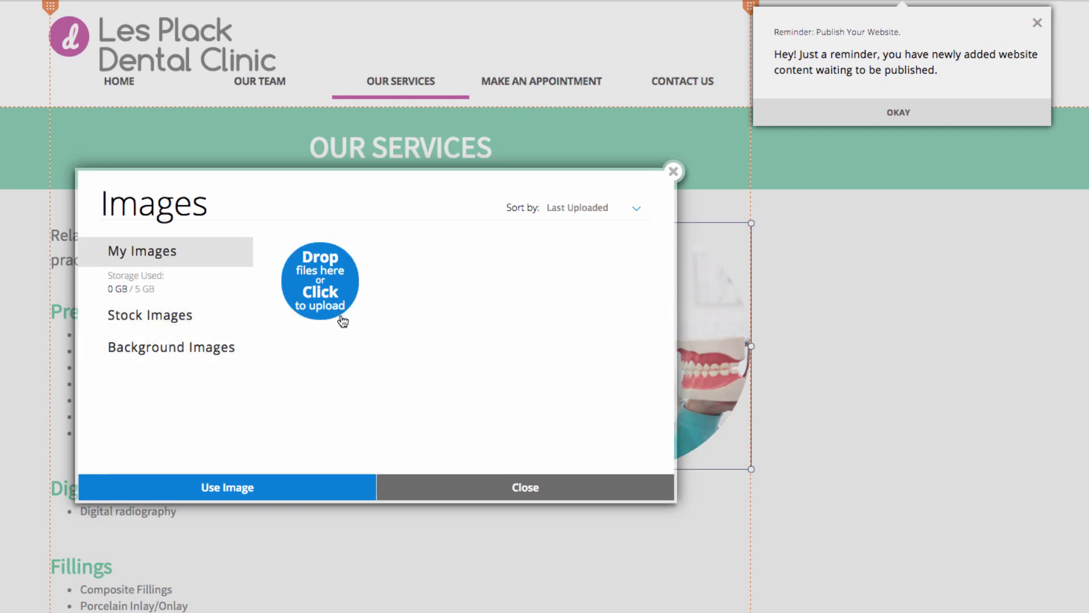
click(325, 294)
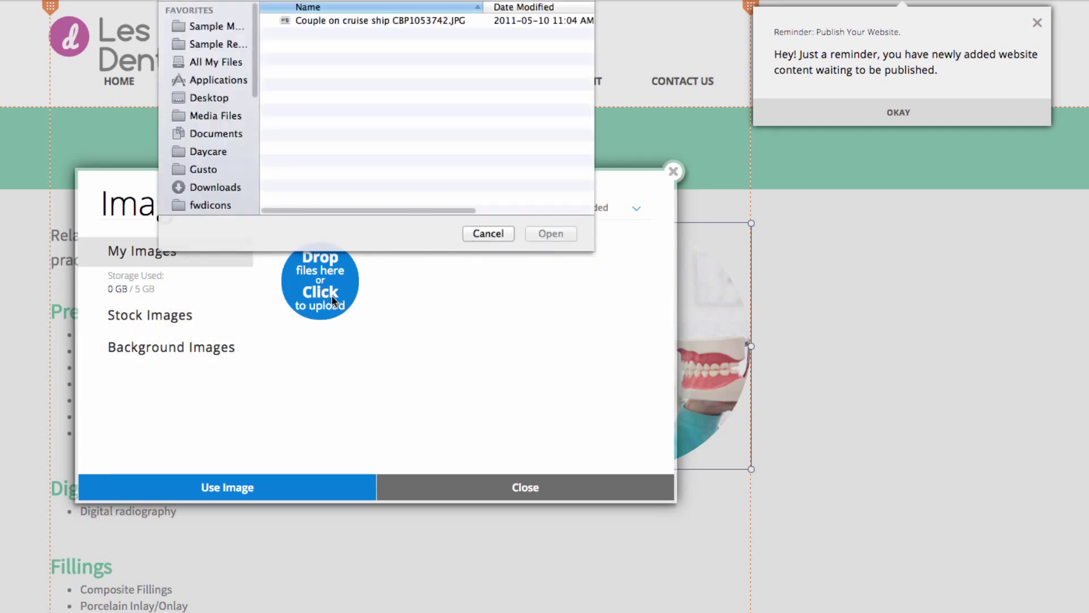
click(388, 21)
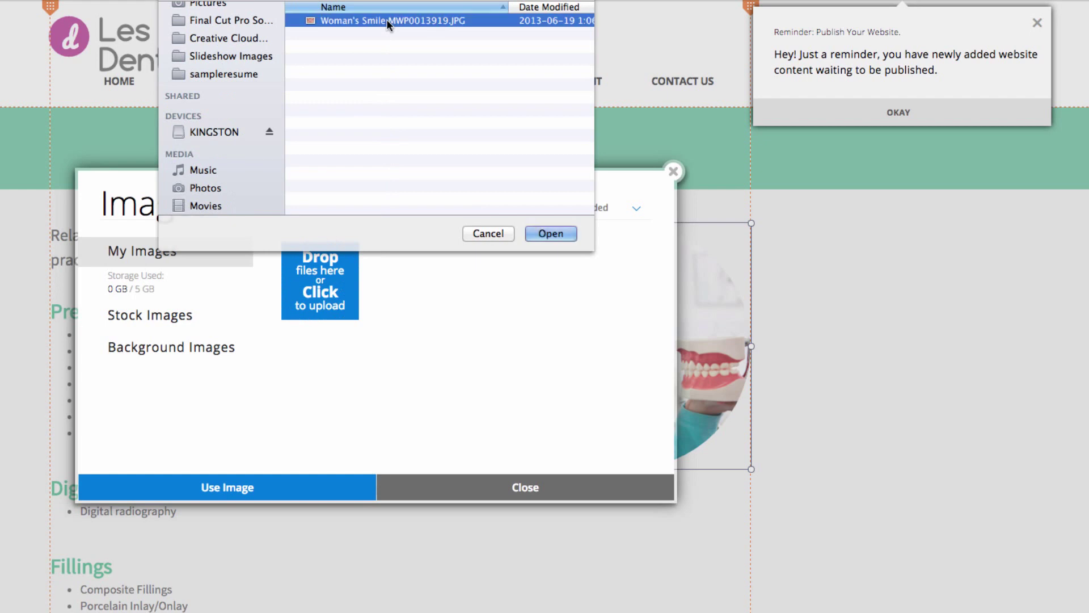
click(550, 233)
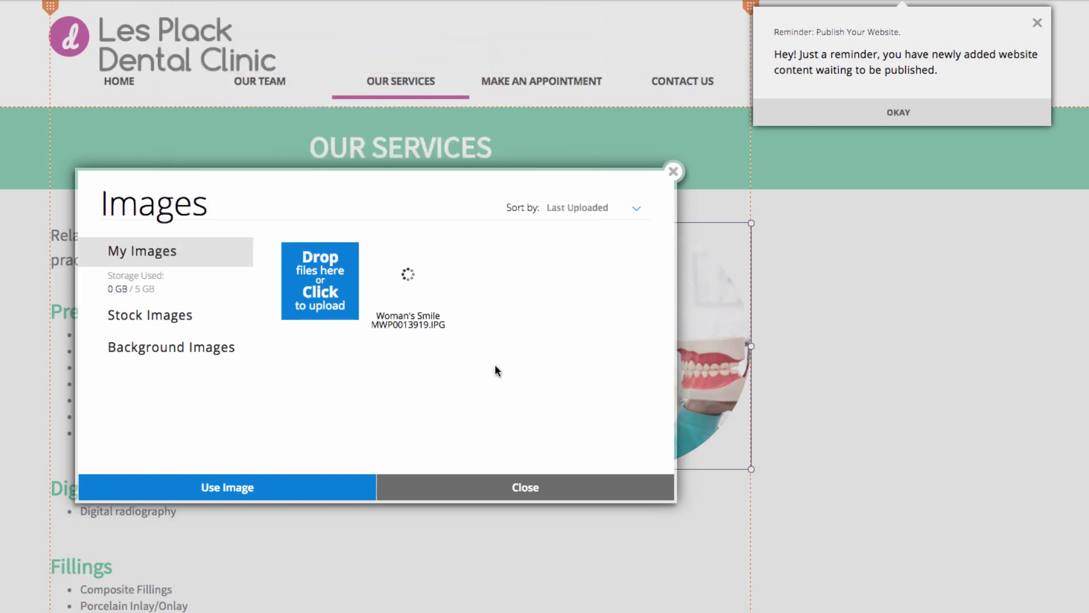
double_click(415, 281)
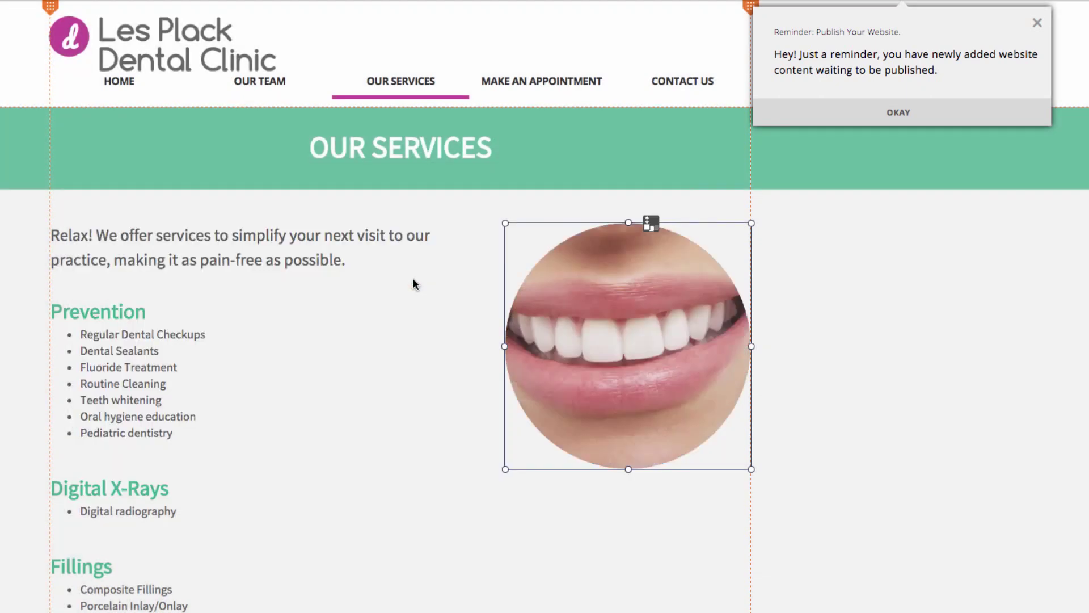
- Pan the smile photo down and right inside its circular crop and accept the new framing
click(636, 357)
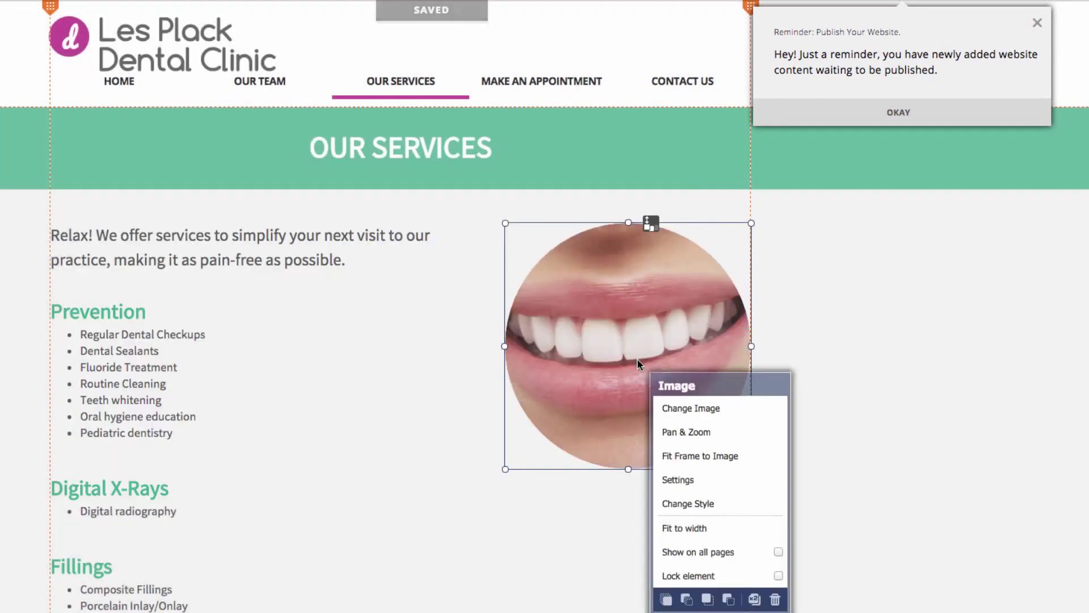
click(699, 433)
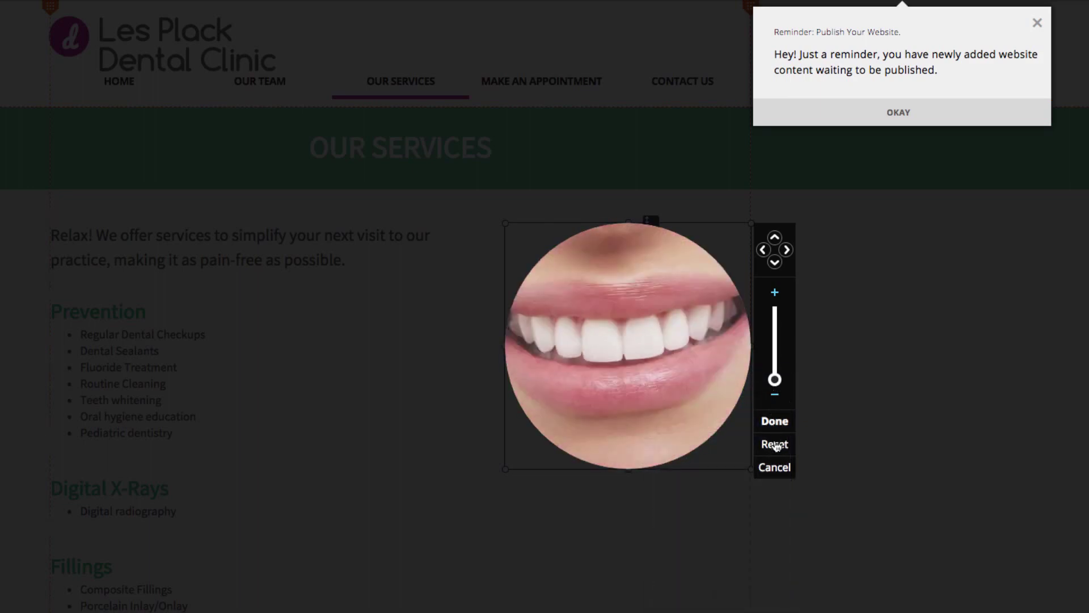
mouse_move(637, 361)
mouse_down()
mouse_move(651, 369)
mouse_move(652, 360)
mouse_move(642, 376)
mouse_up()
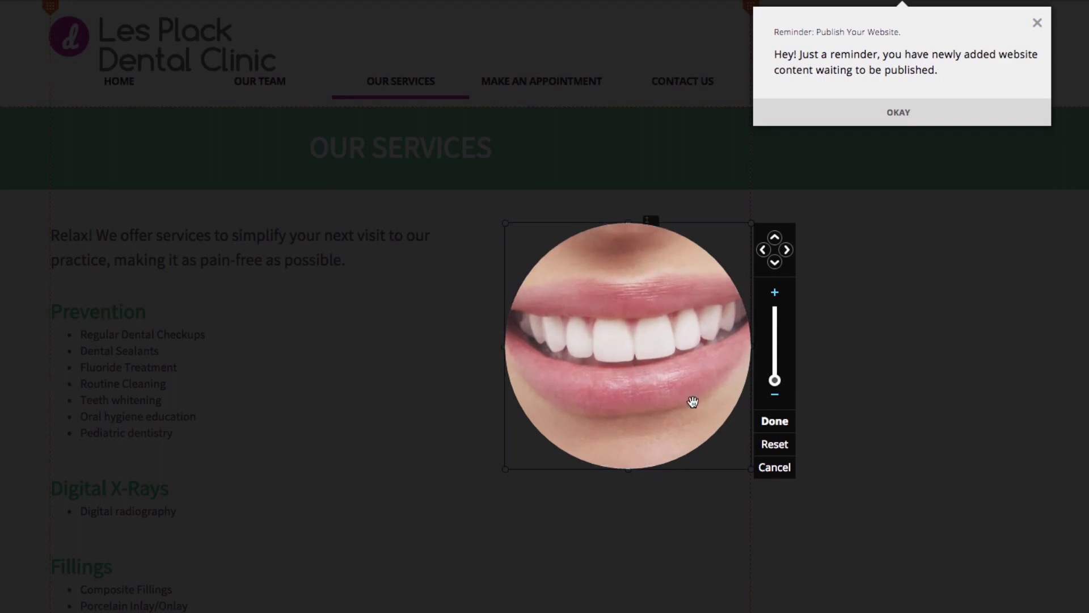
click(774, 421)
click(861, 466)
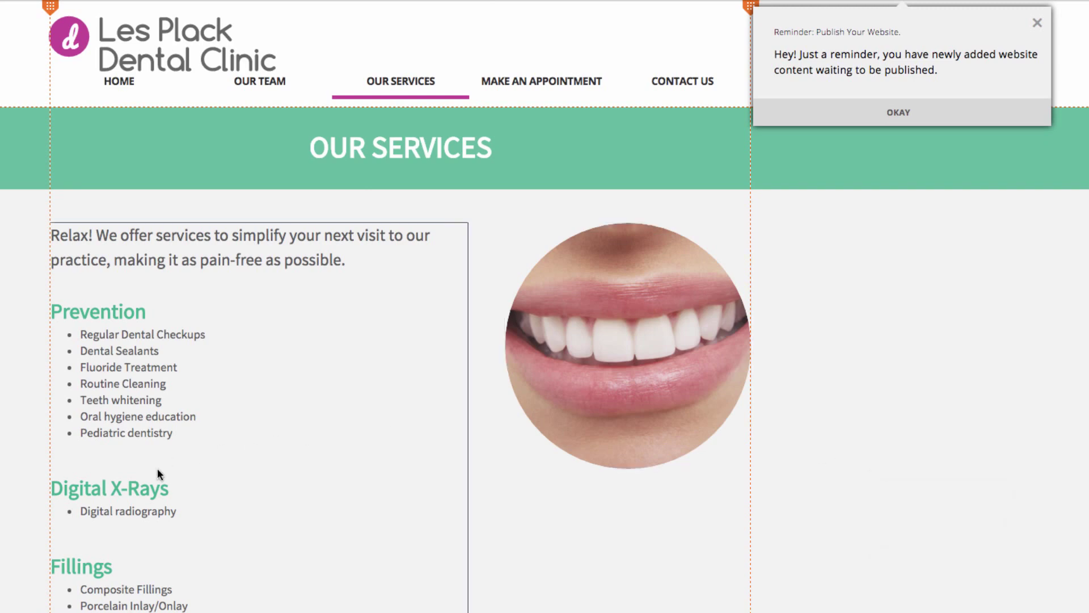
scroll(200, 464, down, 5)
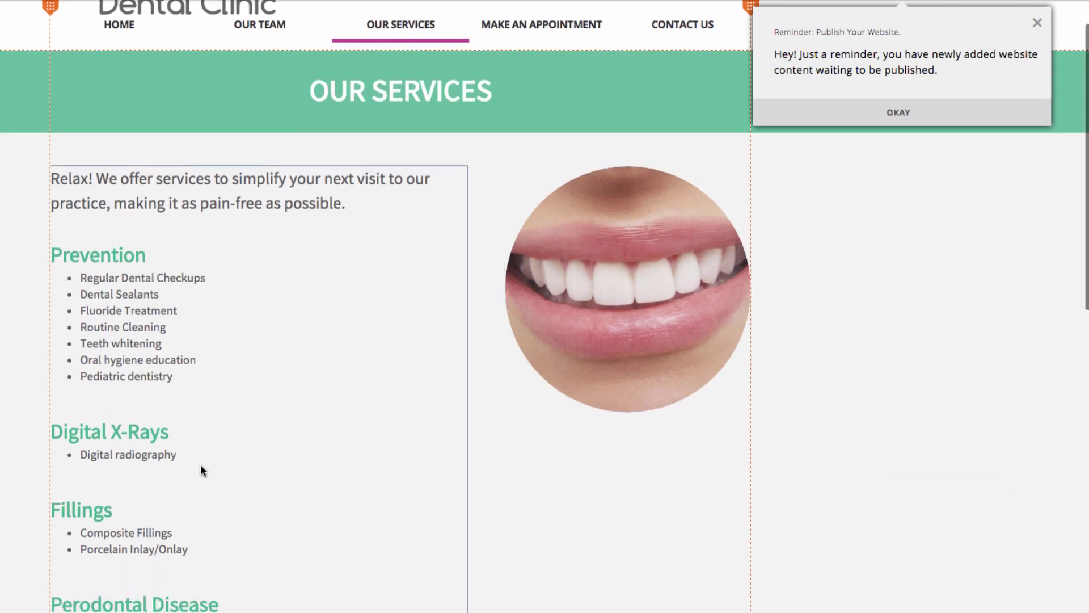
- Replace the Our Services text with the pasted nine-item list of services
click(193, 433)
scroll(193, 432, down, 5)
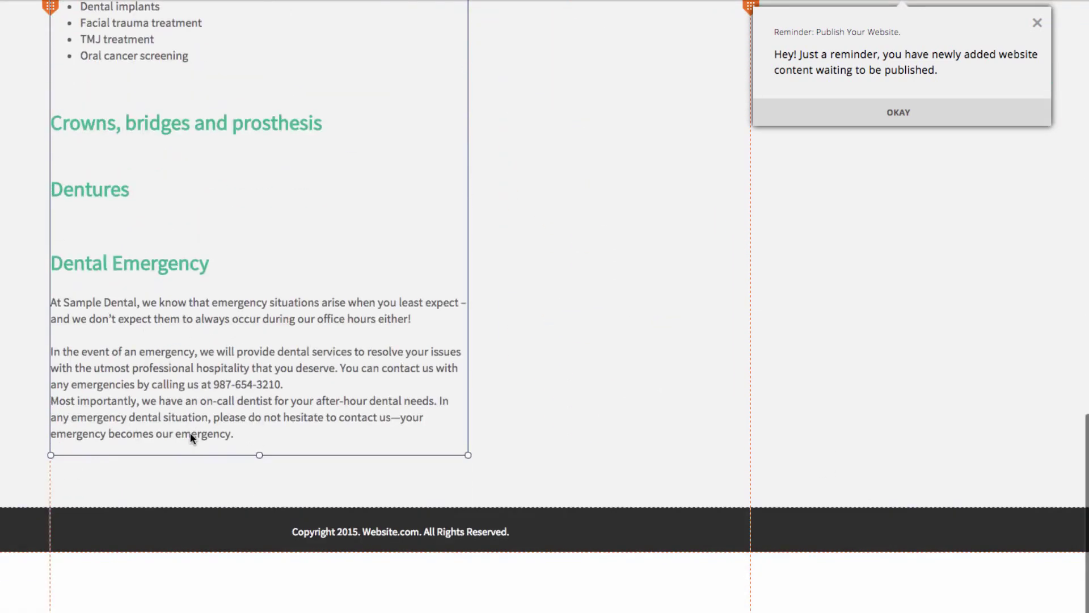
scroll(190, 432, up, 15)
click(193, 424)
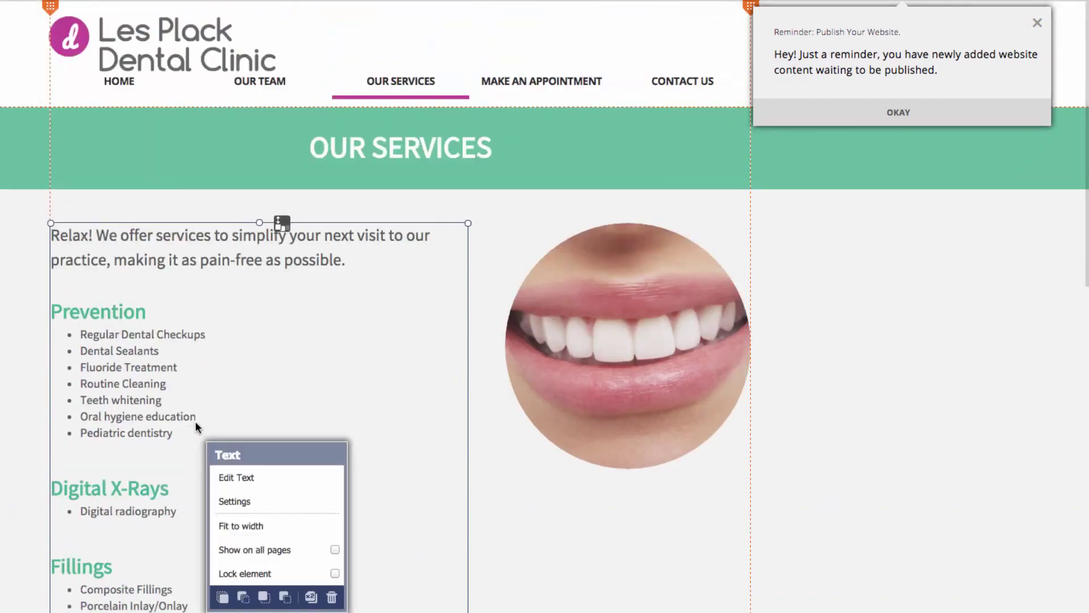
click(258, 480)
scroll(257, 475, down, 15)
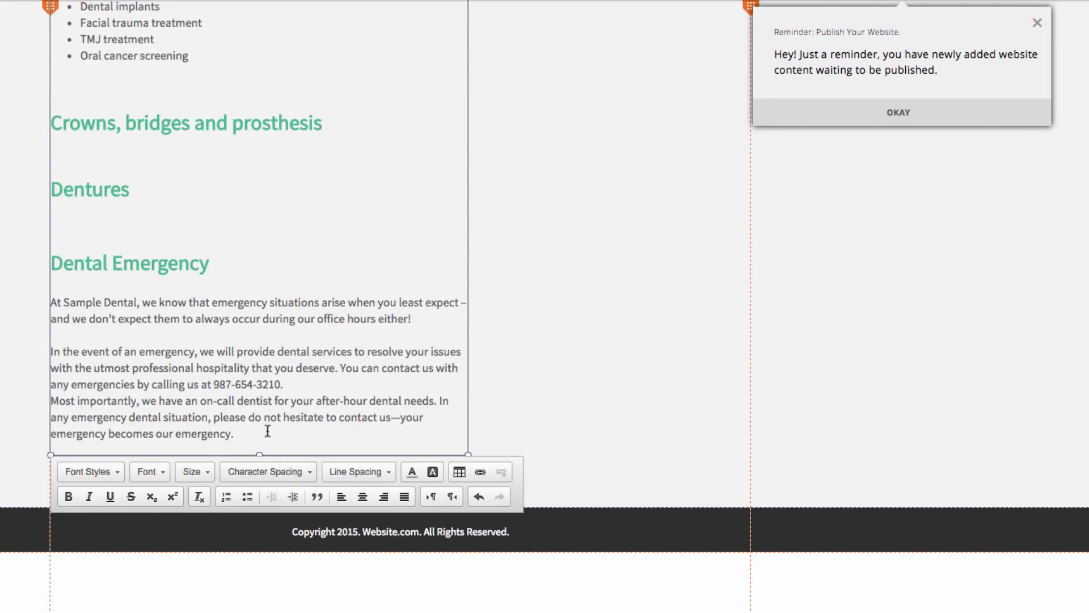
drag(268, 432, 28, 233)
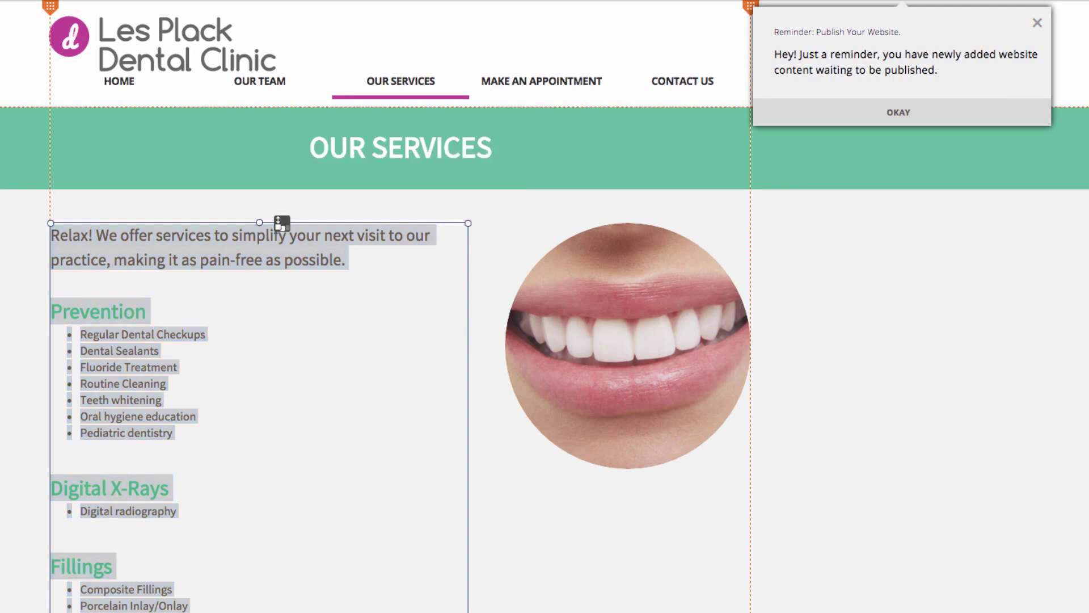
text(Here are just a few examples of the many services we offer your smile:  Whitening Cleaning Fillings Braces Polishing Rinsing Spacers Dentures X-Rays  And more. Book an appointment with Les Plack Dental we'll be sure to help you keep your teeth healthy and shining.)
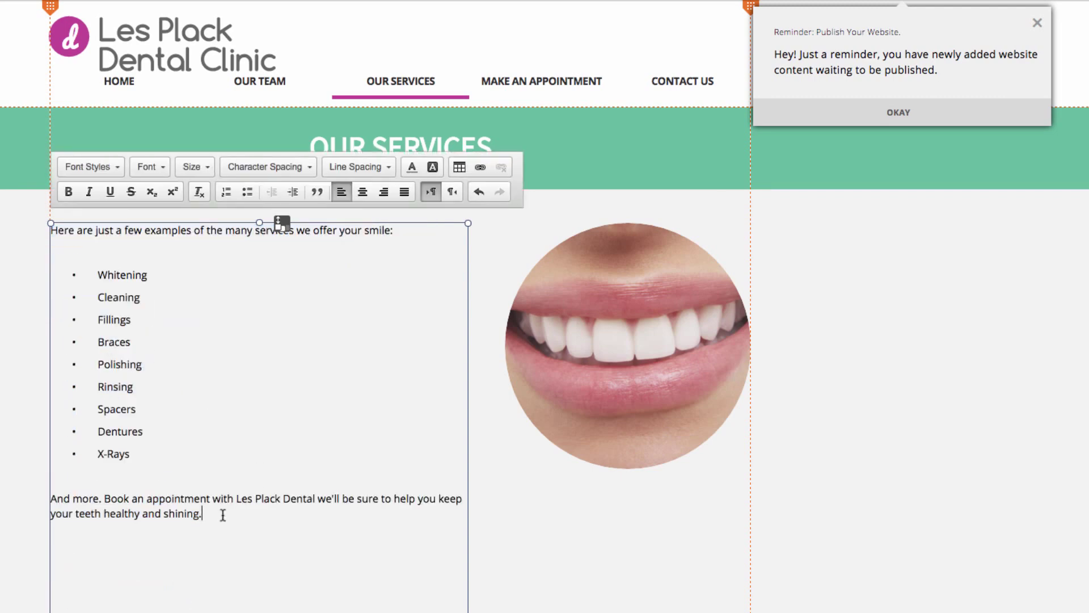
- Restyle the services list, trying Paragraph 3, Paragraph 2 and Title 2, ending on a smaller style
drag(223, 513, 34, 186)
click(89, 166)
scroll(105, 267, down, 2)
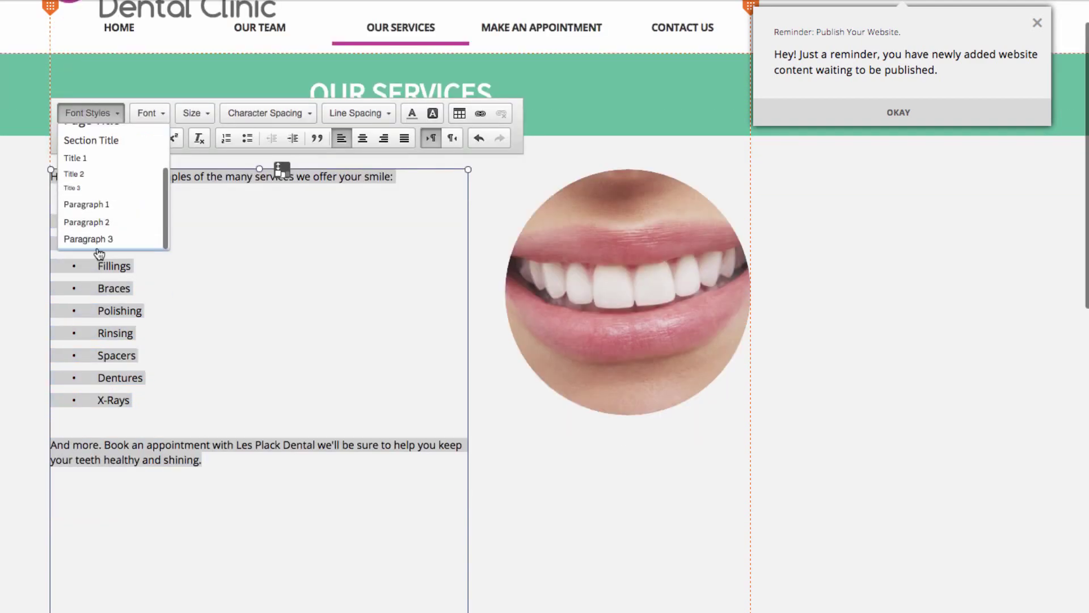
click(97, 239)
click(89, 113)
click(86, 223)
drag(100, 298, 39, 158)
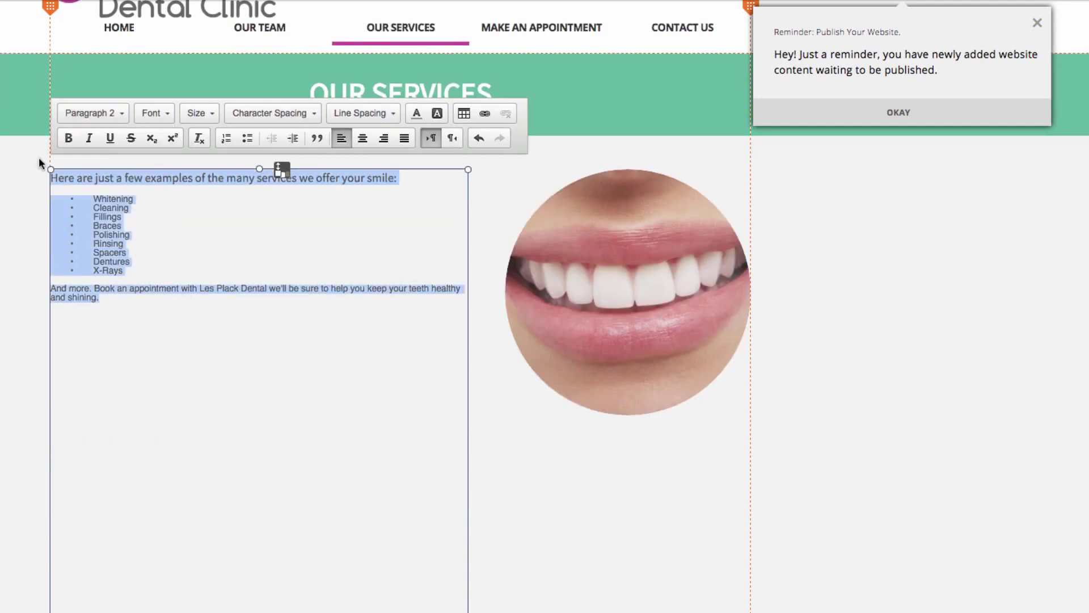
click(91, 113)
click(79, 176)
click(79, 113)
click(79, 175)
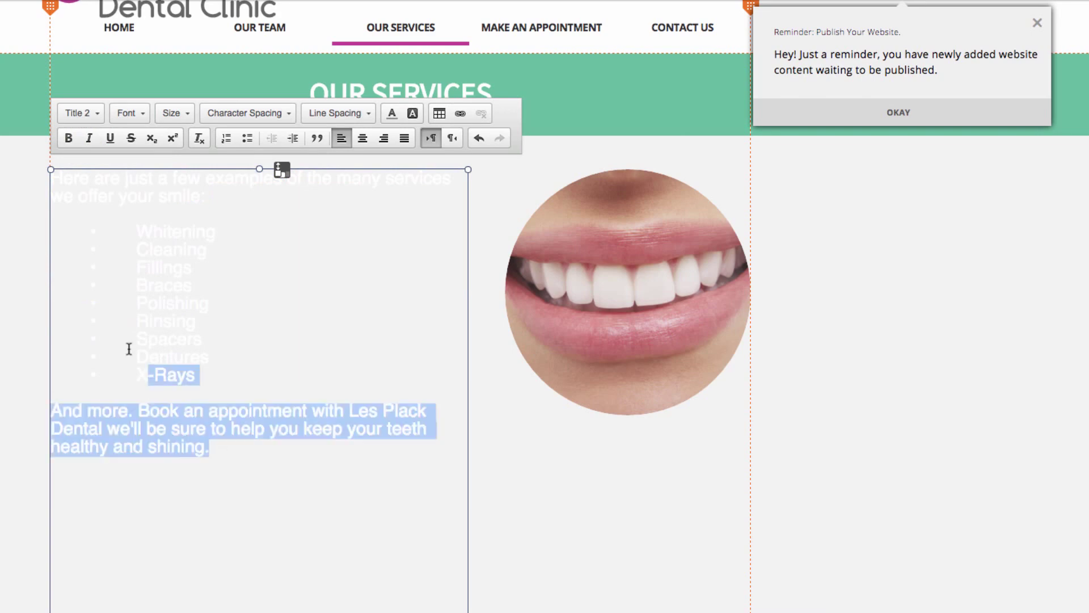
click(80, 113)
click(83, 141)
click(913, 361)
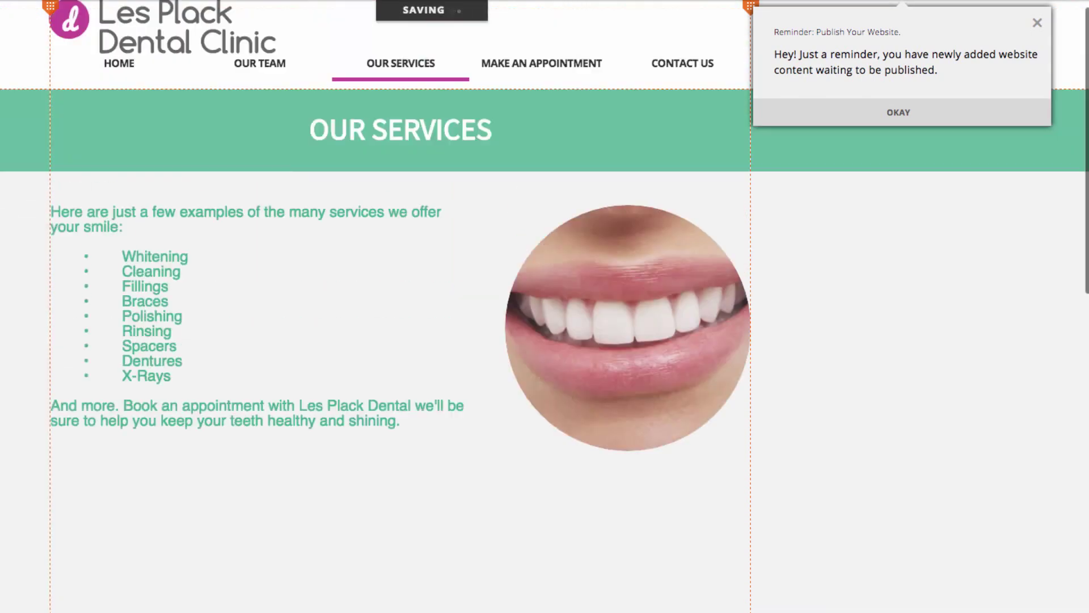
scroll(874, 322, down, 10)
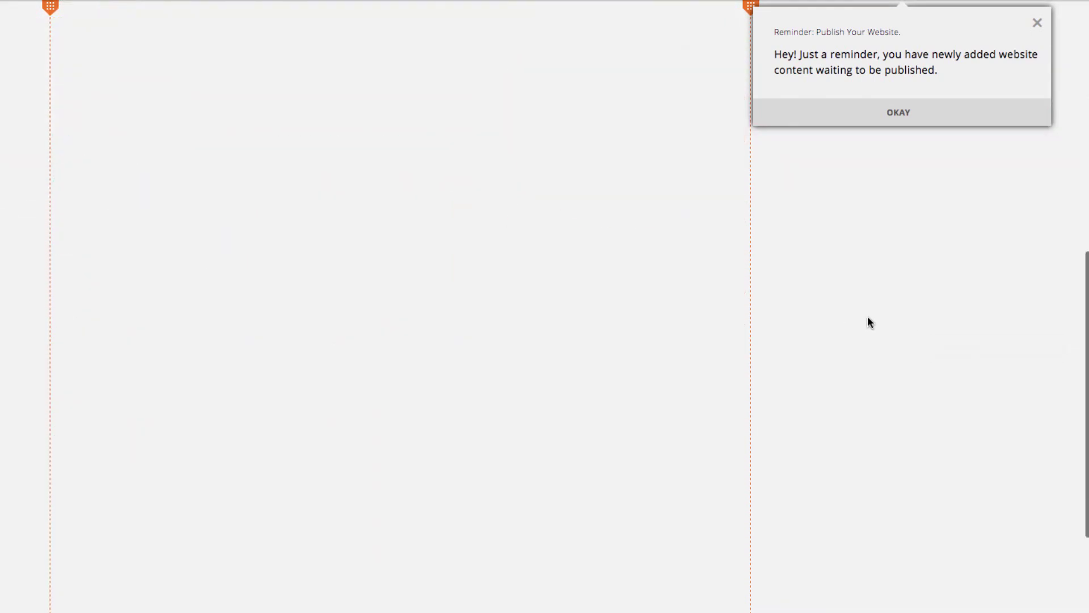
- Shrink the services text box and the content section so the section ends at 522 px
scroll(866, 320, up, 10)
scroll(865, 320, down, 15)
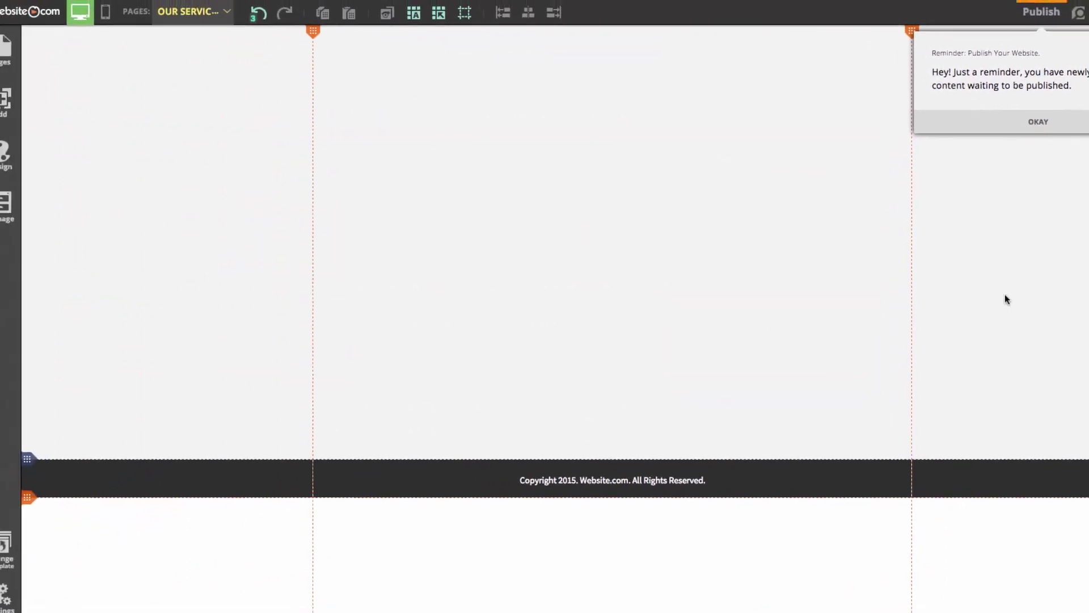
mouse_move(39, 459)
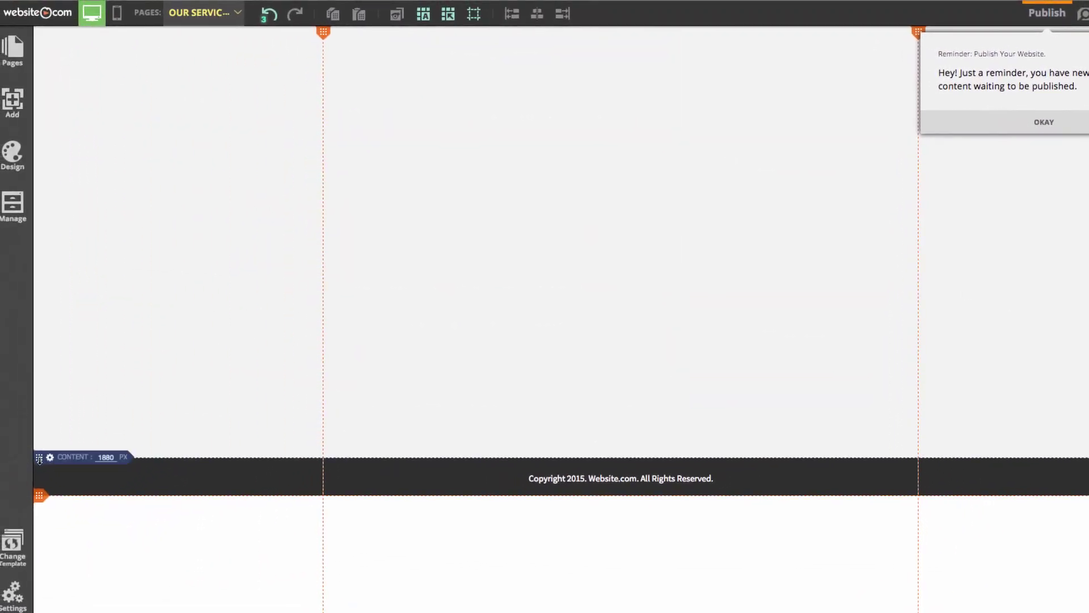
drag(40, 459, 56, 189)
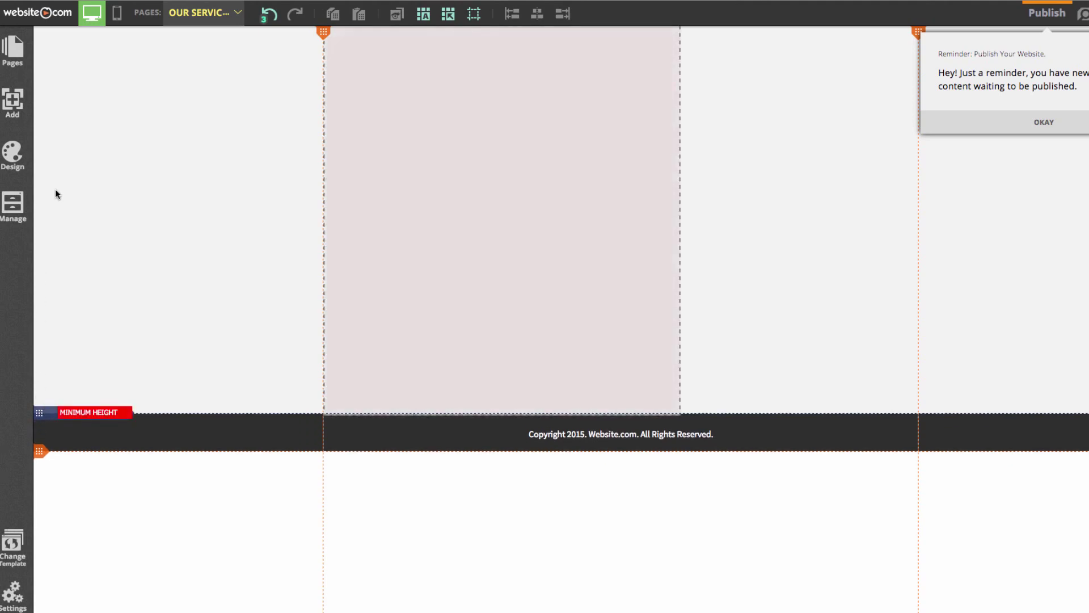
click(527, 454)
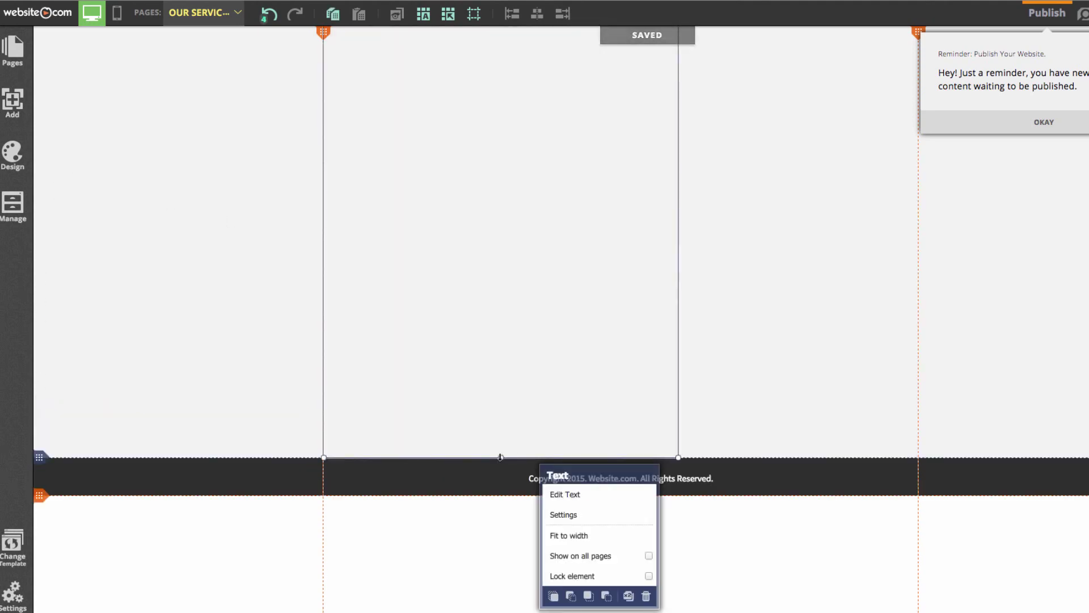
drag(500, 454, 482, 424)
mouse_move(39, 455)
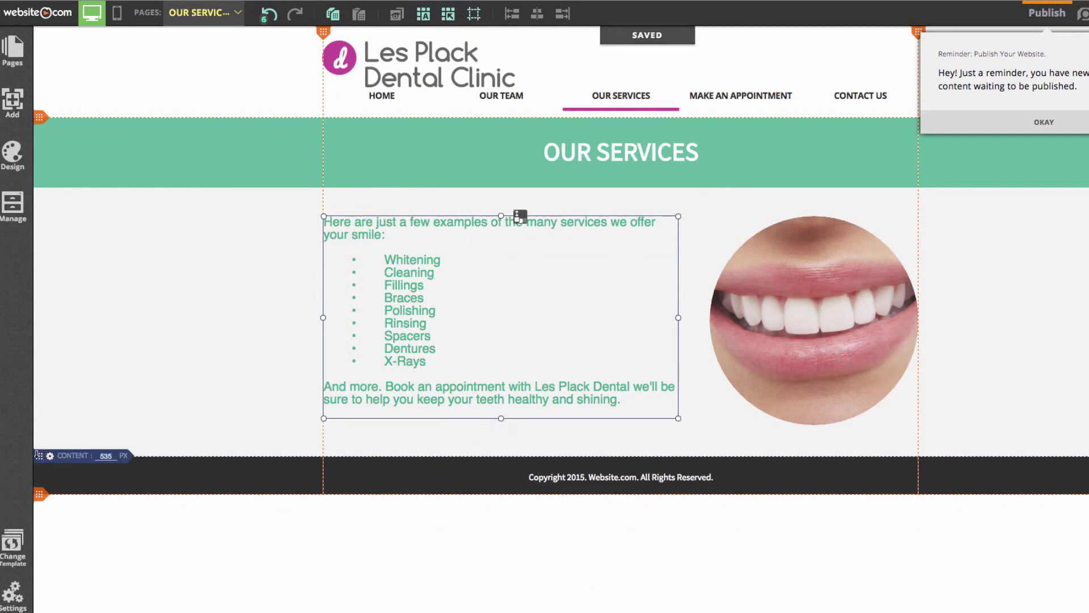
drag(39, 456, 45, 446)
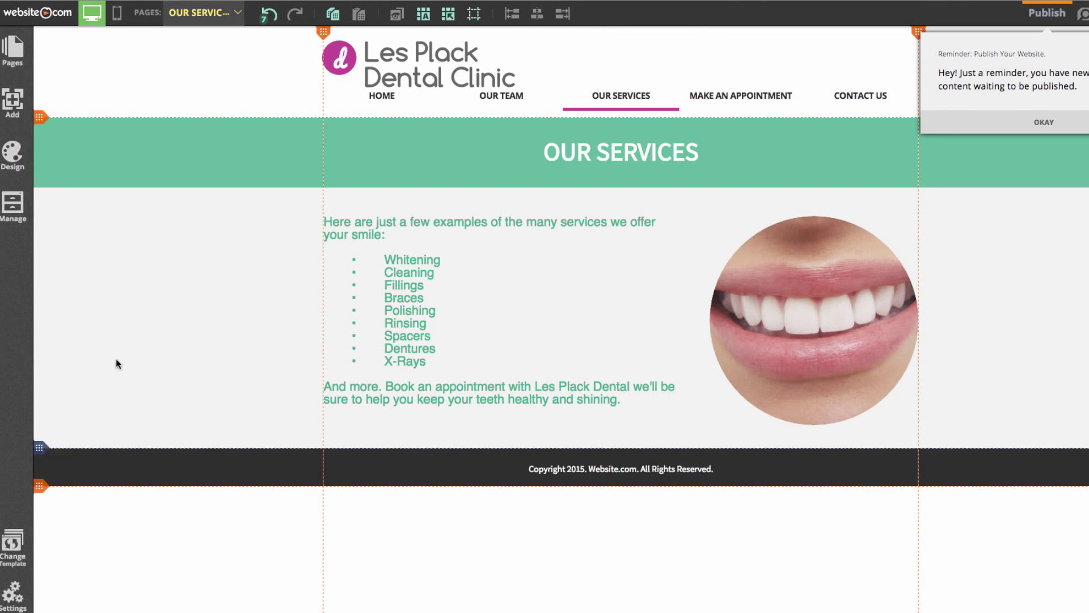
click(12, 111)
- Add an Audio & Video Link element below the services text
click(126, 172)
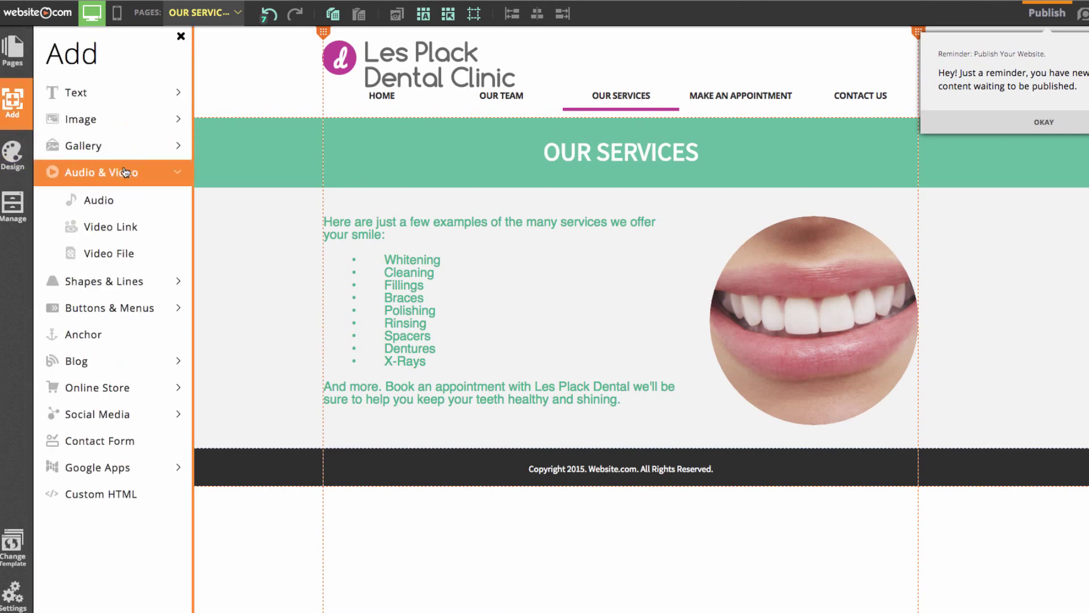
click(143, 232)
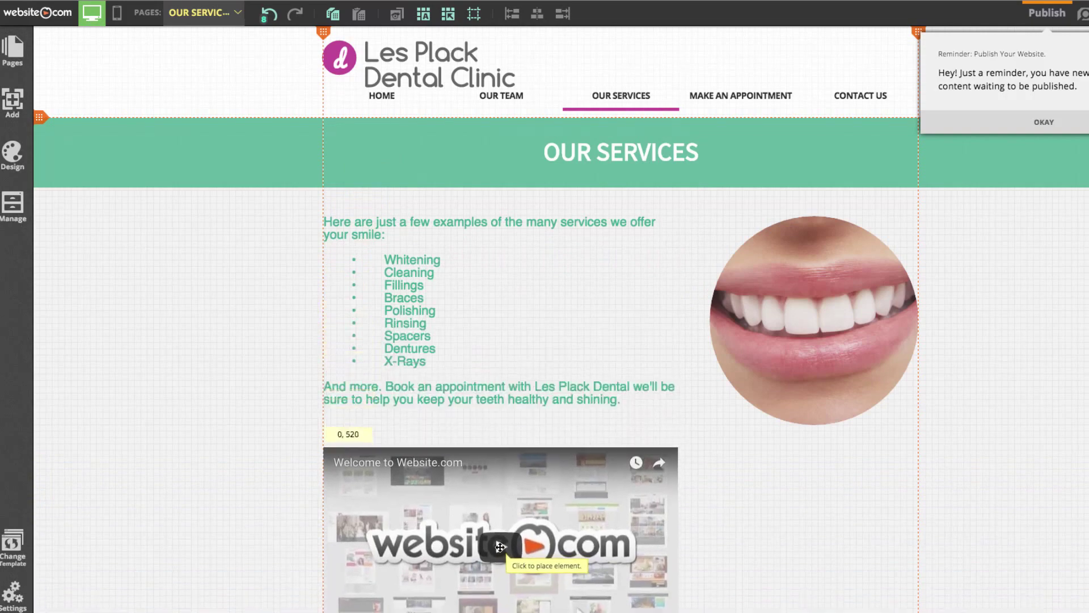
click(499, 546)
scroll(495, 481, down, 2)
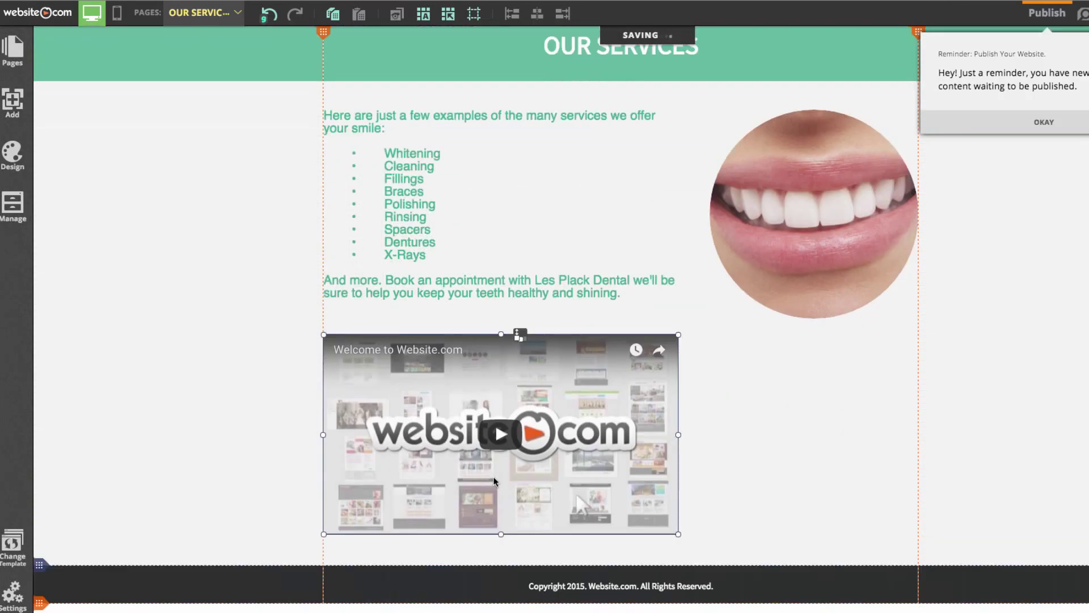
- Replace the video URL with the 'Open for Business All Year Round' video link
click(449, 436)
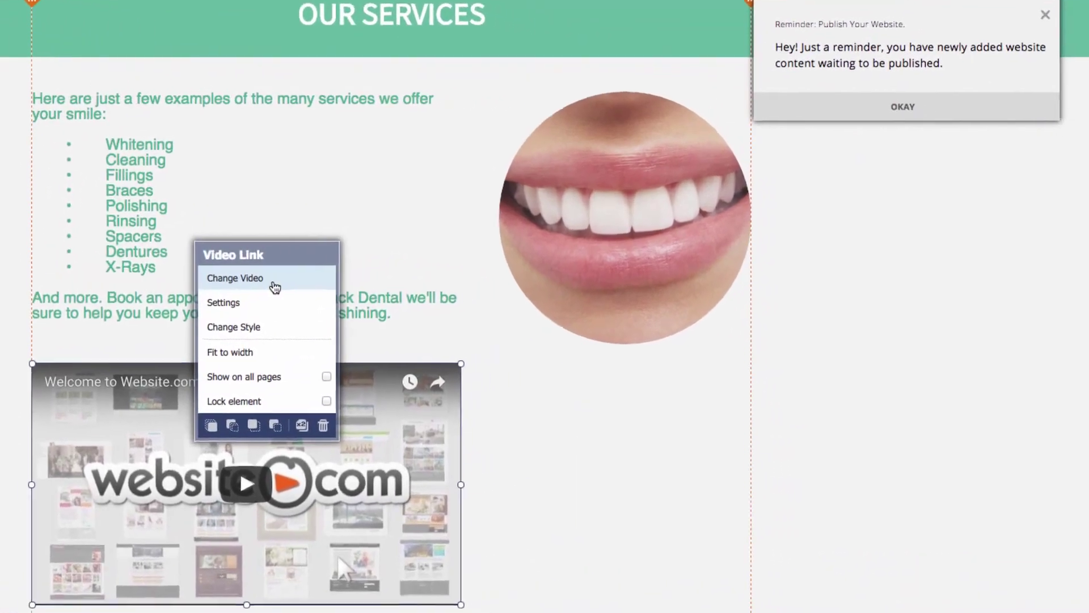
click(275, 285)
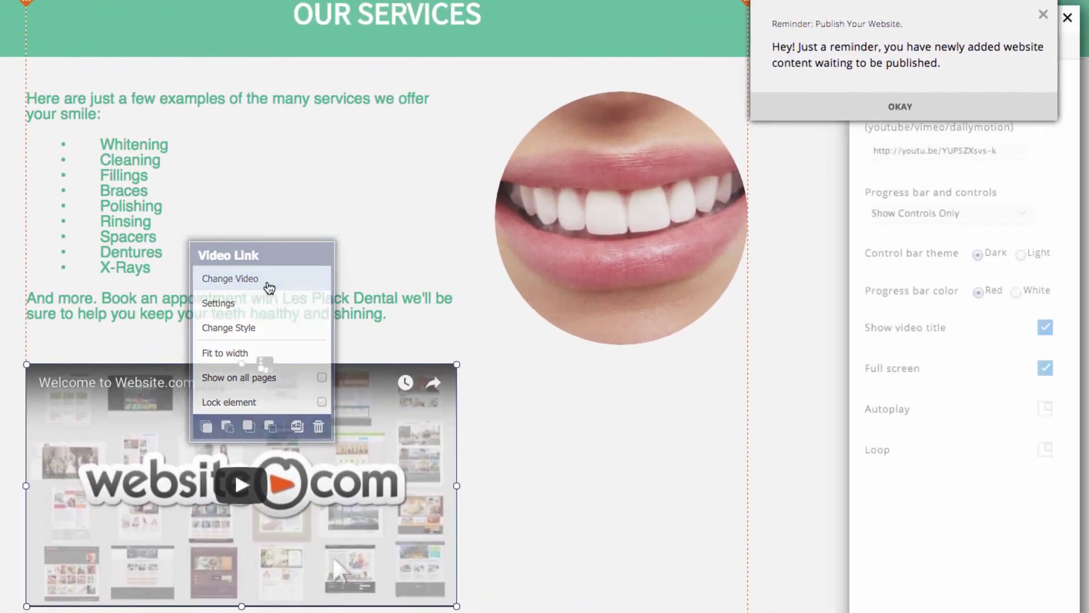
click(992, 108)
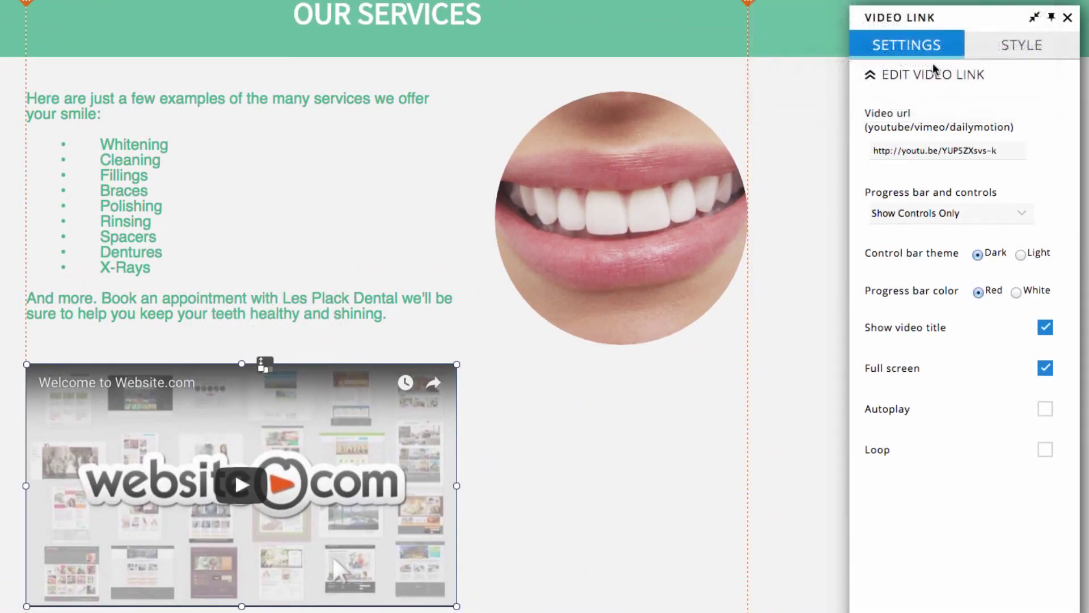
drag(1001, 150, 859, 147)
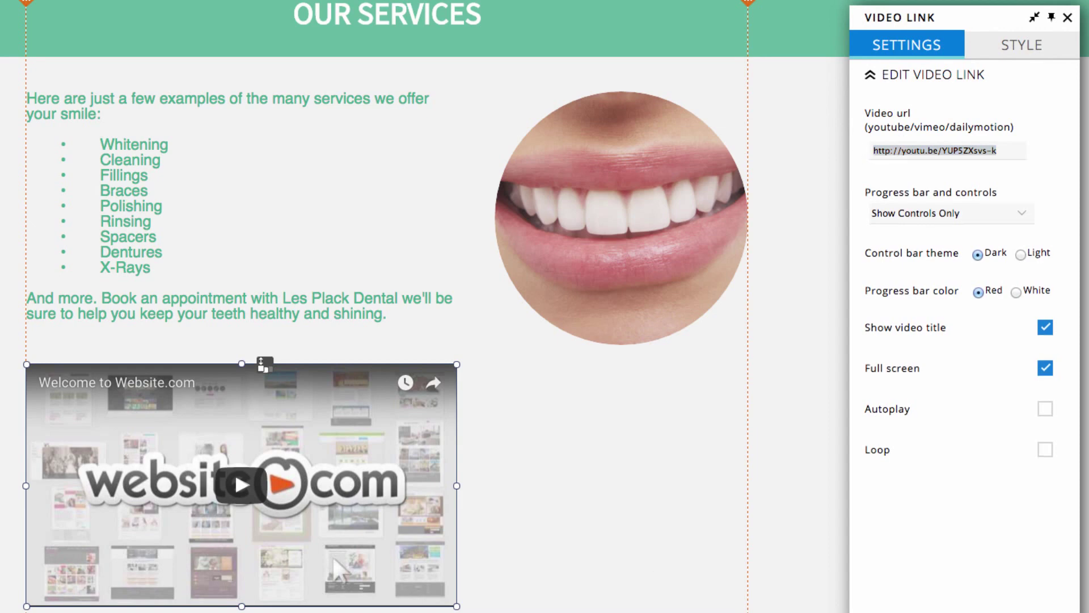
key(ctrl+a)
key(ctrl+v)
click(817, 344)
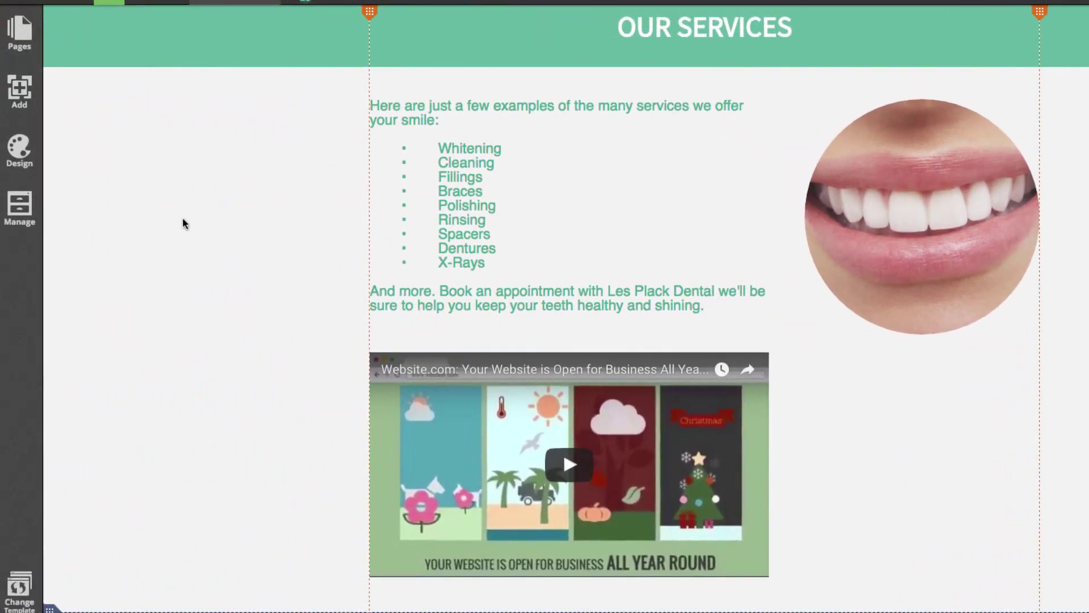
- Place a Custom HTML block below the smile photo beside the video, leaving its code empty
click(20, 91)
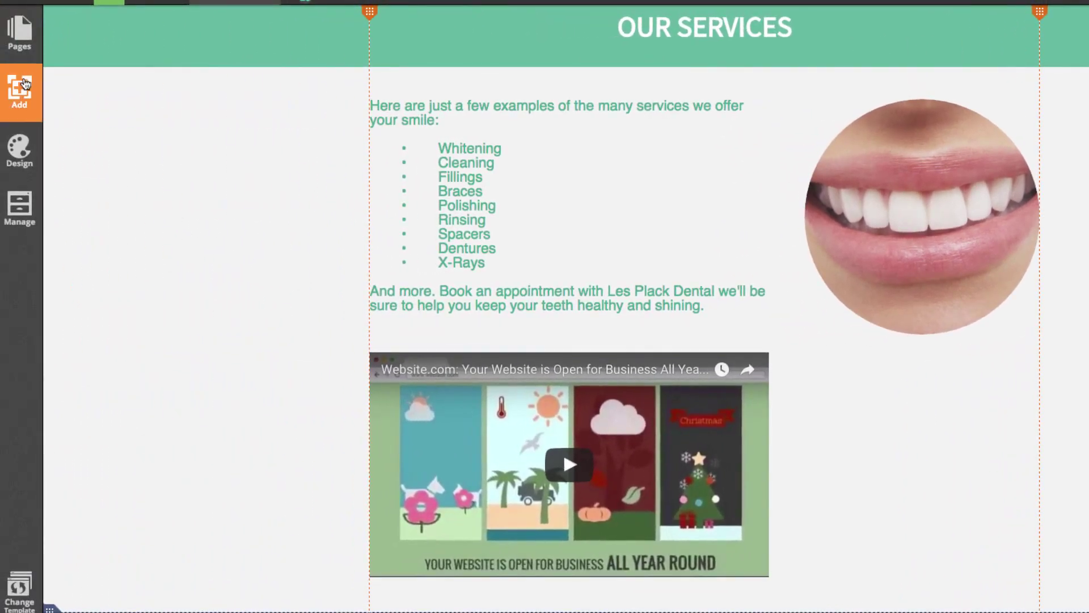
click(158, 541)
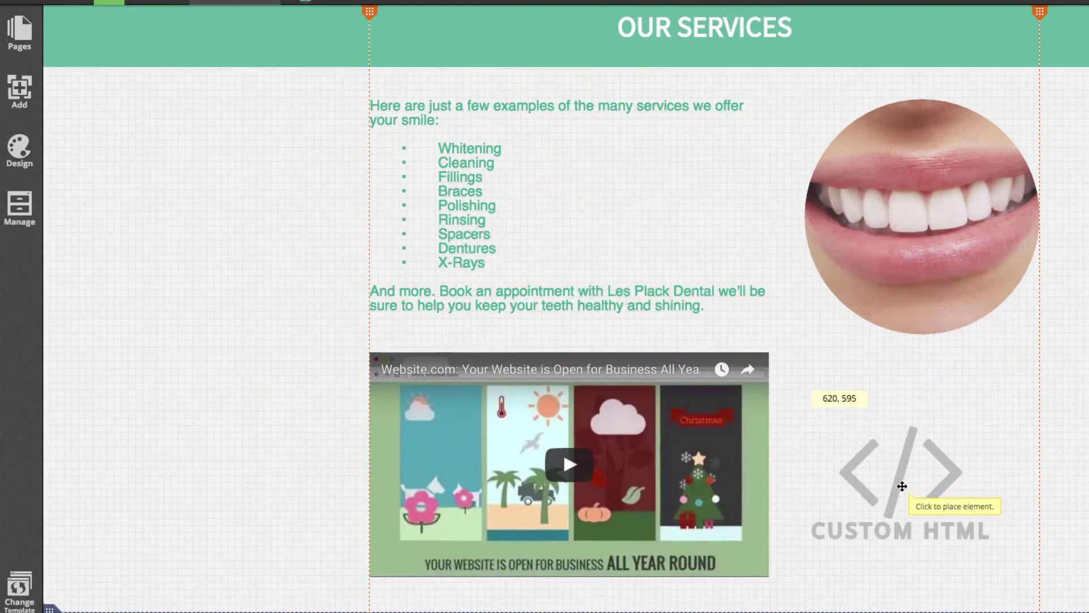
click(945, 493)
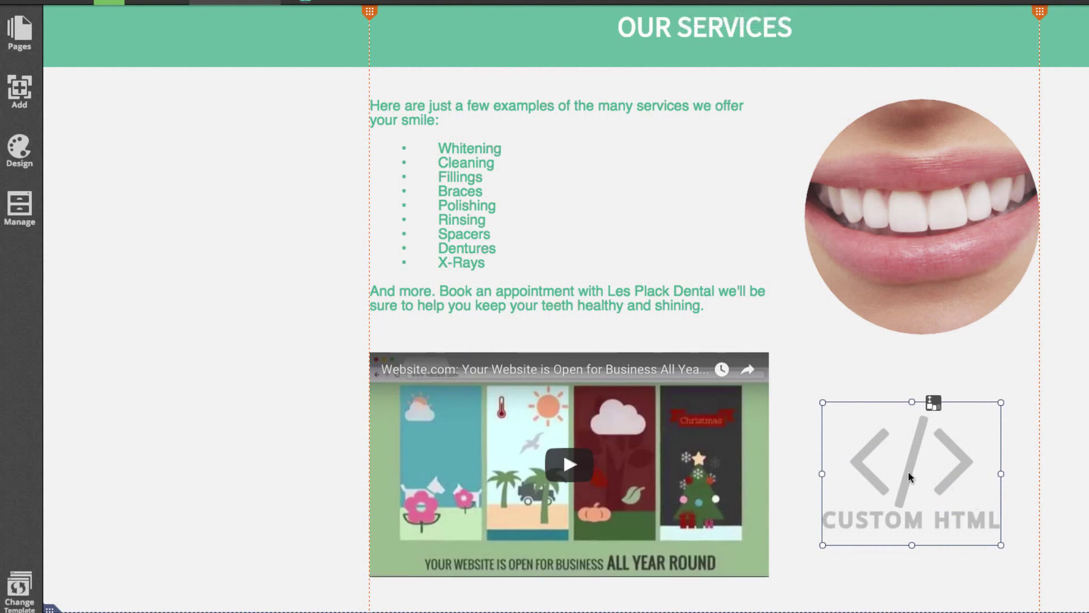
click(909, 476)
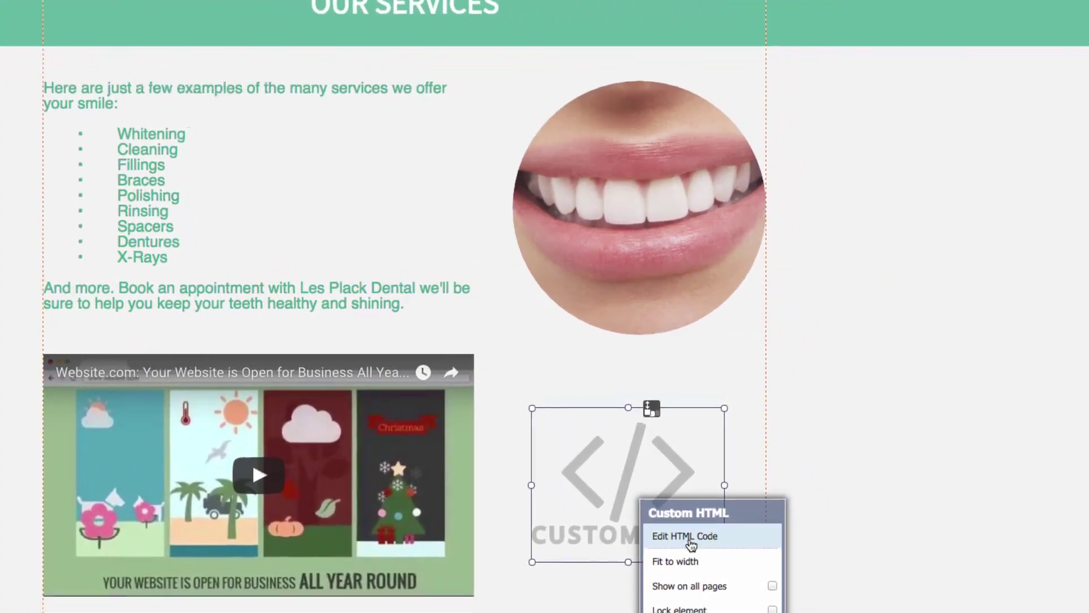
click(661, 538)
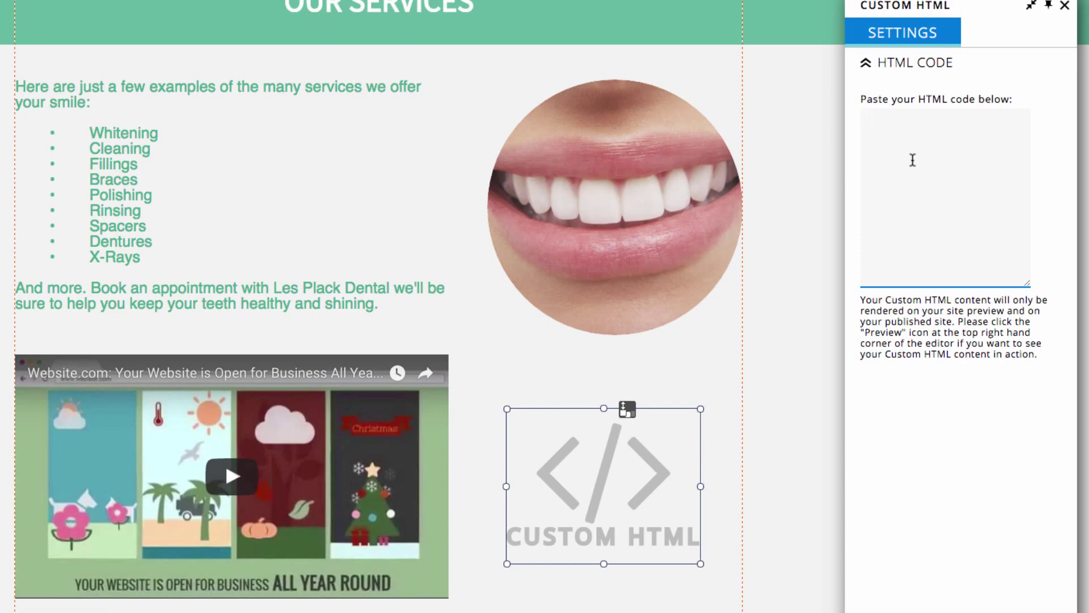
right_click(803, 302)
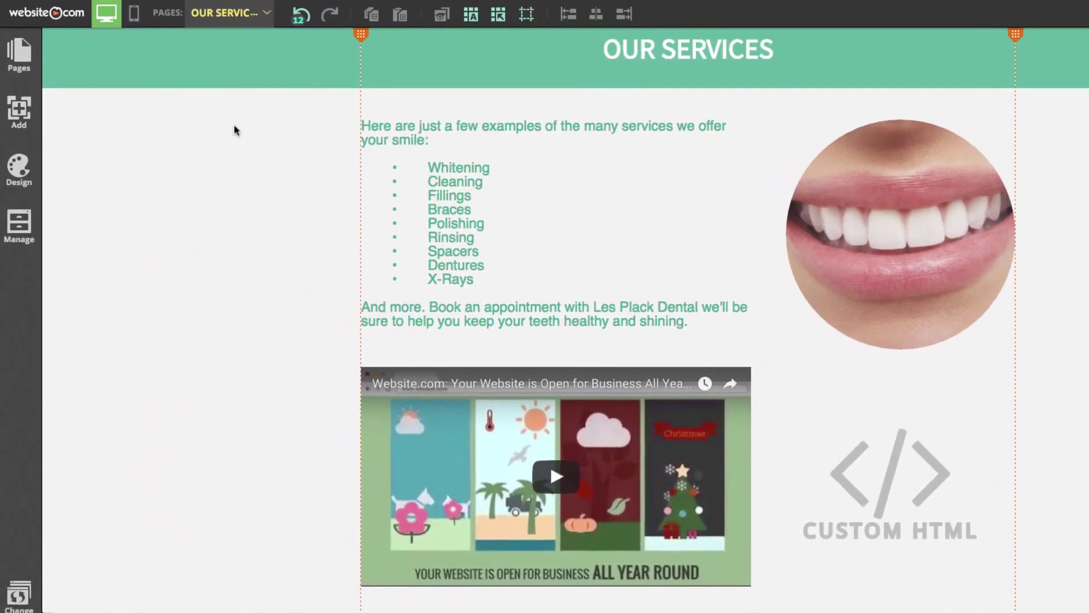
- Add a new Blog-type top-level page named BLOG with the /blog address
click(3, 67)
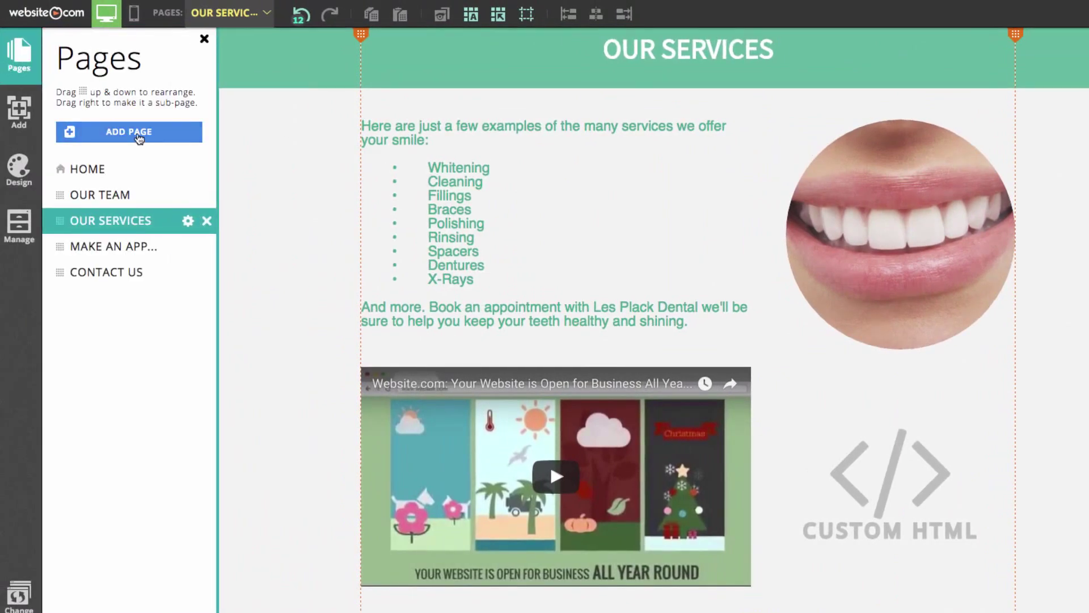
click(138, 135)
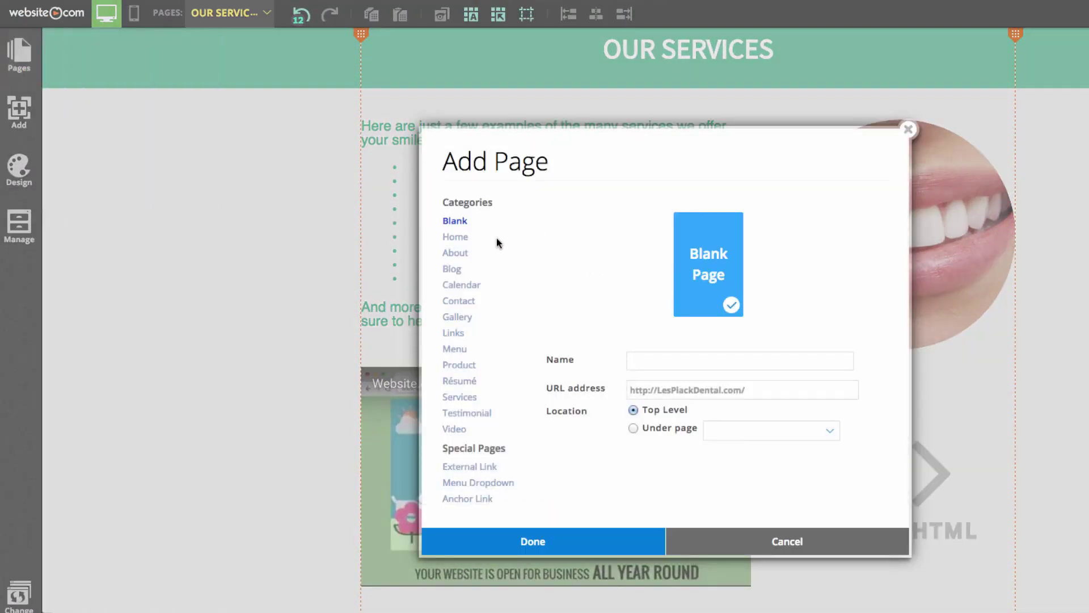
click(460, 274)
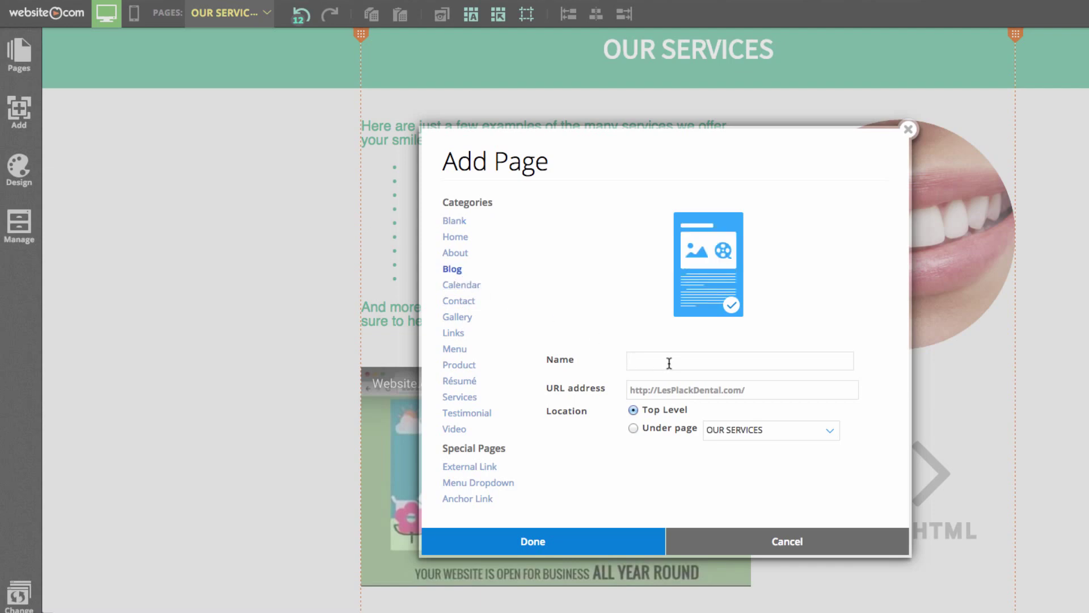
text(BLOG)
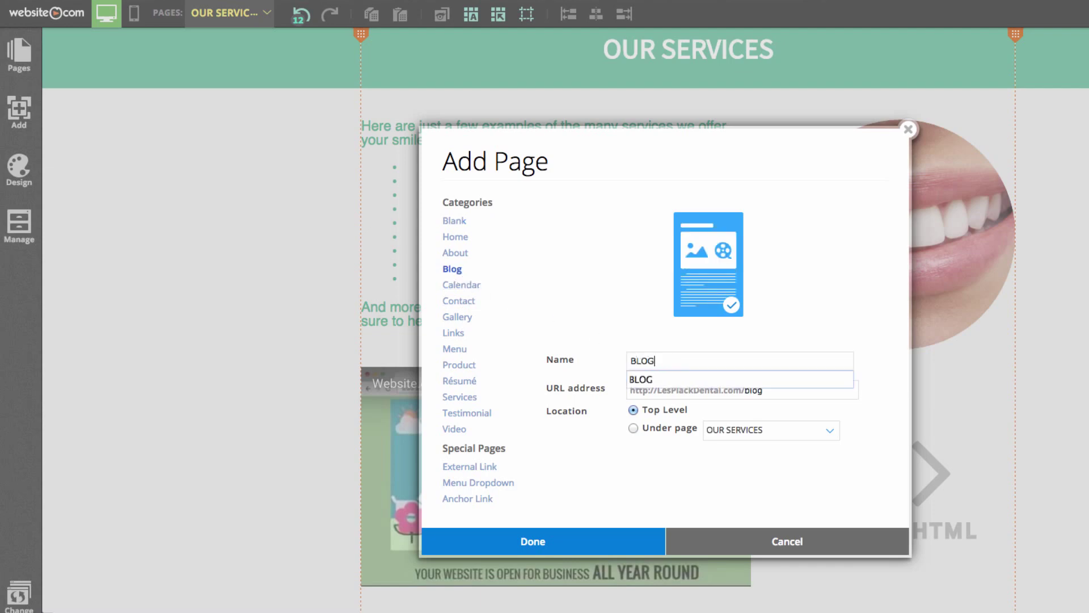
click(669, 381)
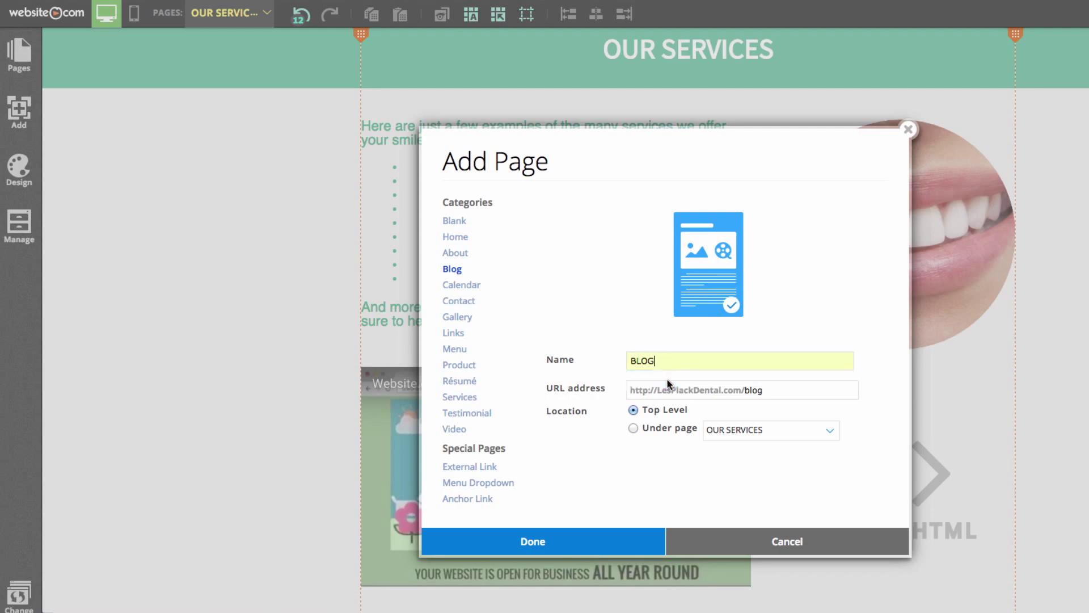
click(556, 542)
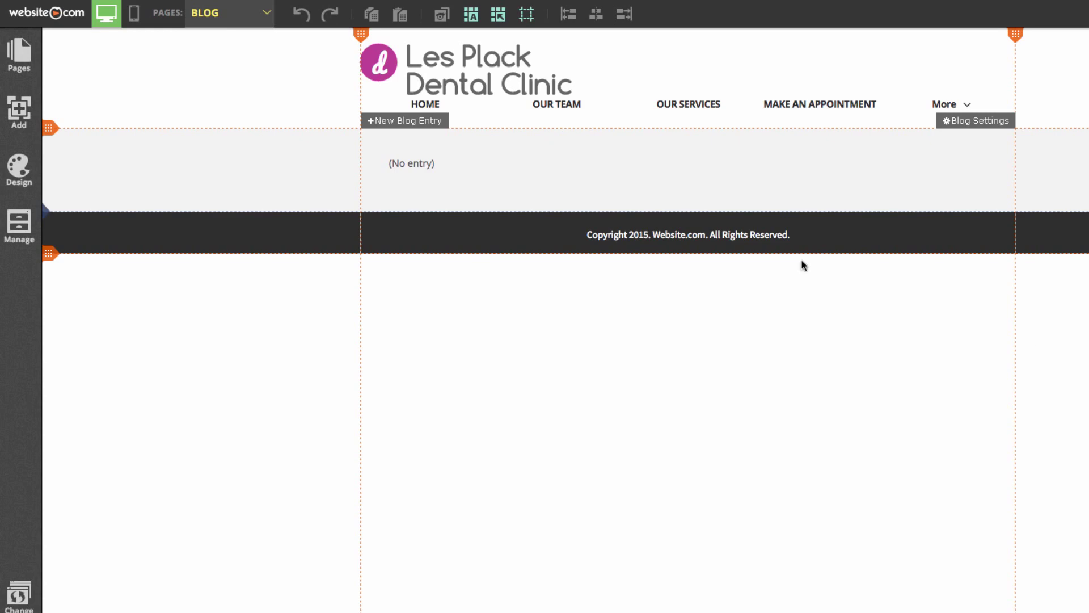
- Start a new blog entry on the empty BLOG page
click(399, 121)
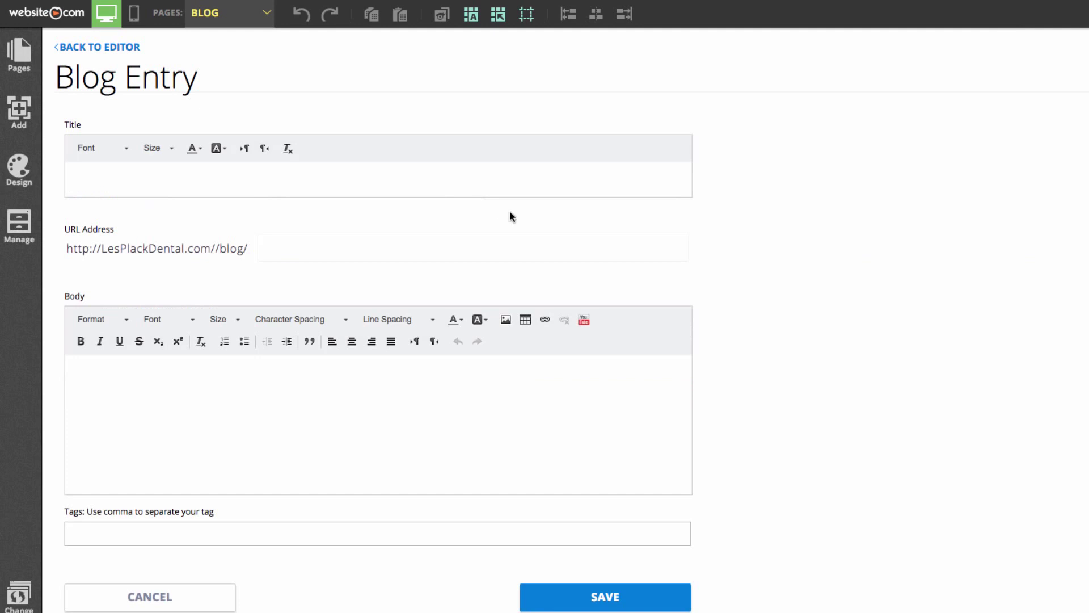
- Title the post 'Welcome to Les Plack Dental', paste the prepared hooray message as body, and save
click(163, 193)
text(Welcome to Les Plack Dental)
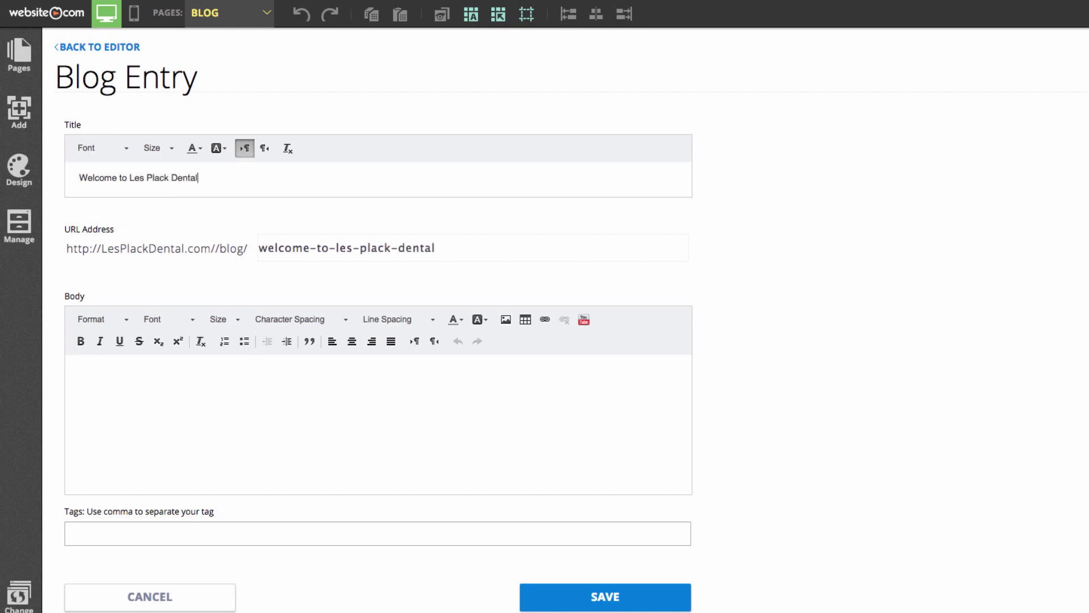
click(273, 419)
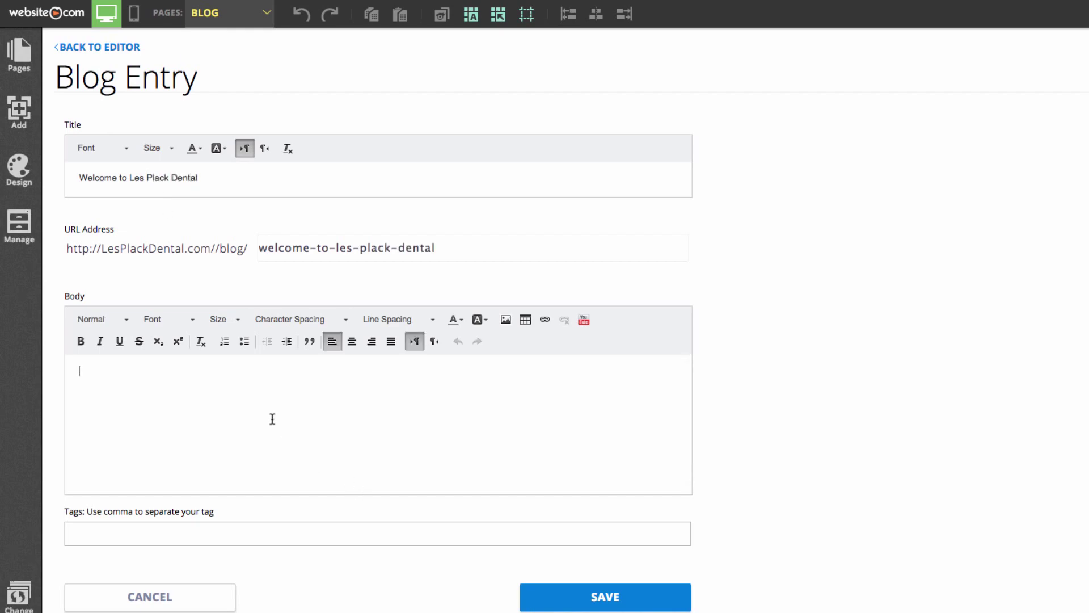
click(908, 607)
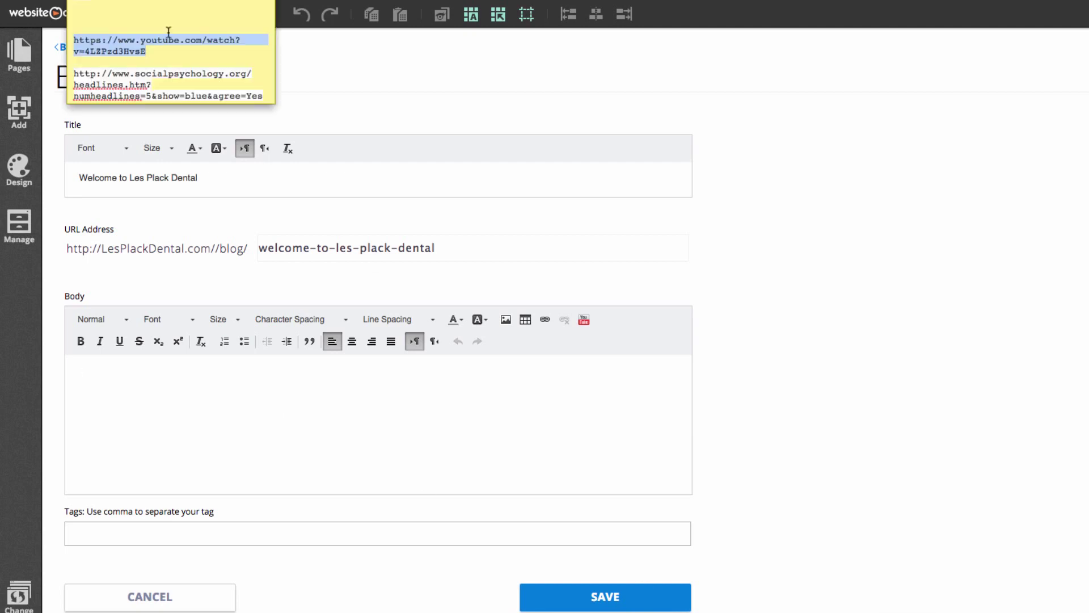
scroll(169, 57, up, 3)
drag(85, 55, 70, 33)
key(ctrl+c)
click(202, 391)
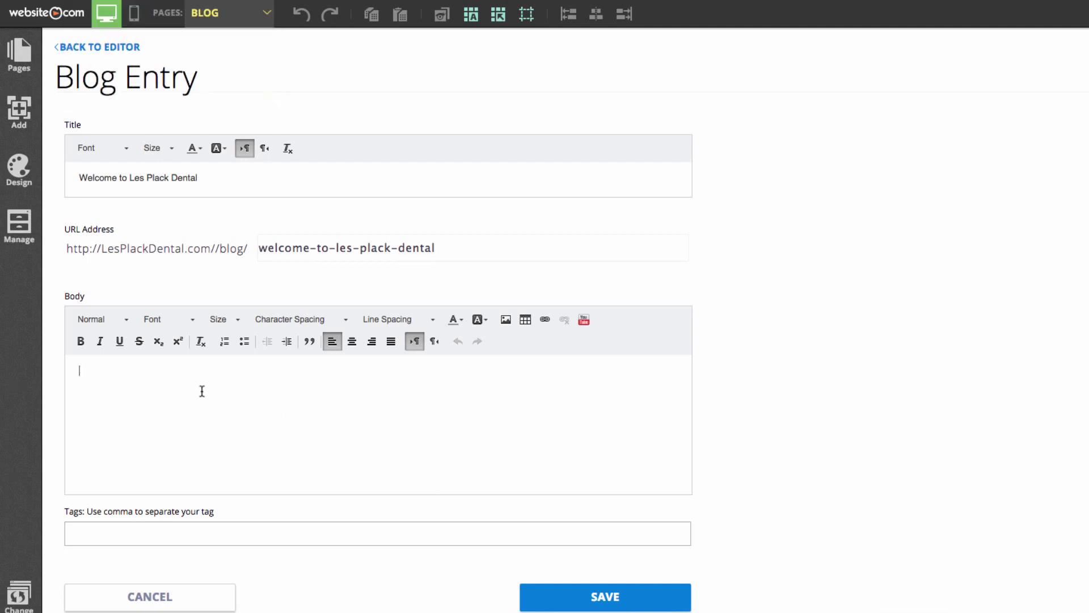
key(ctrl+v)
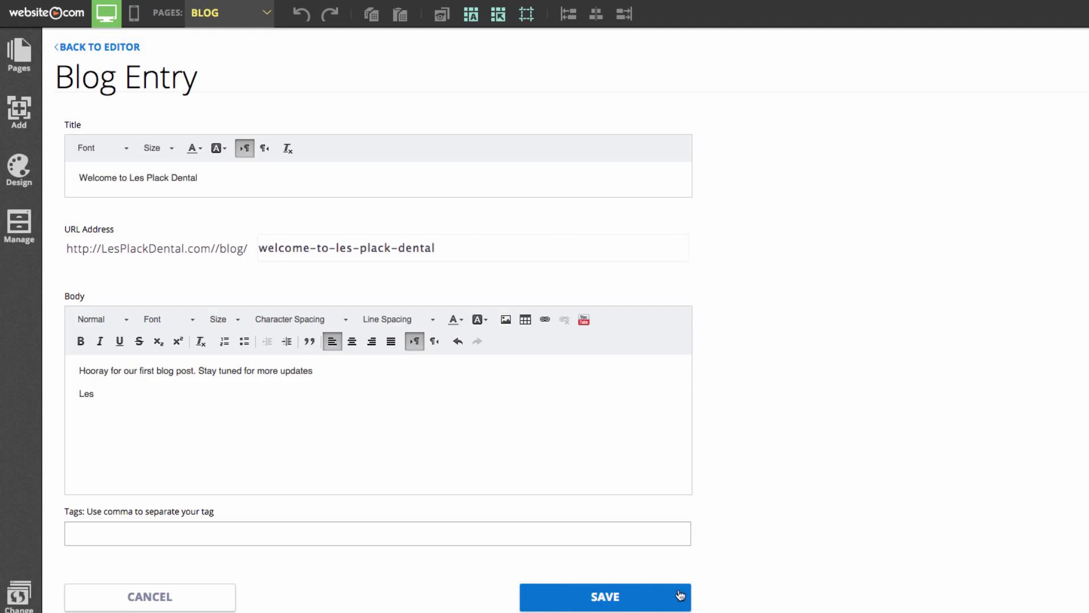
click(621, 595)
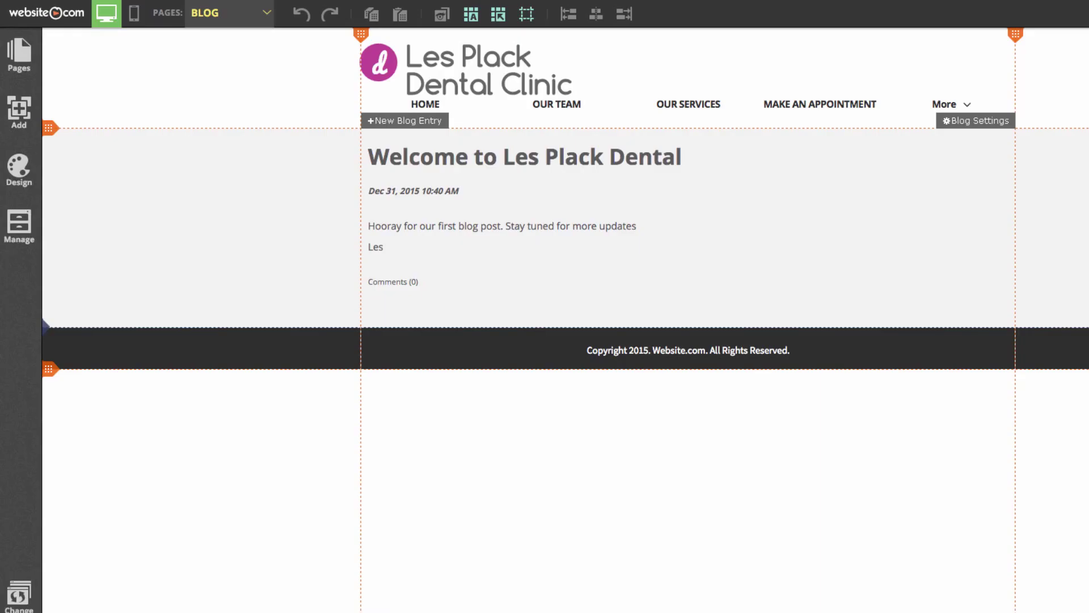
- Switch the editor to the Contact Us page via the page list
click(237, 16)
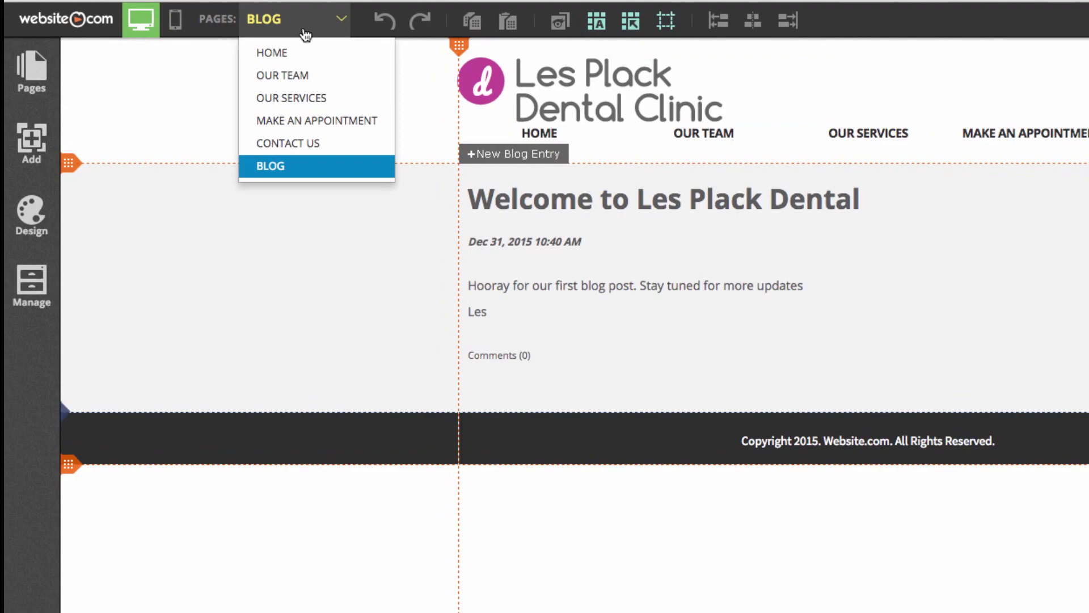
click(307, 144)
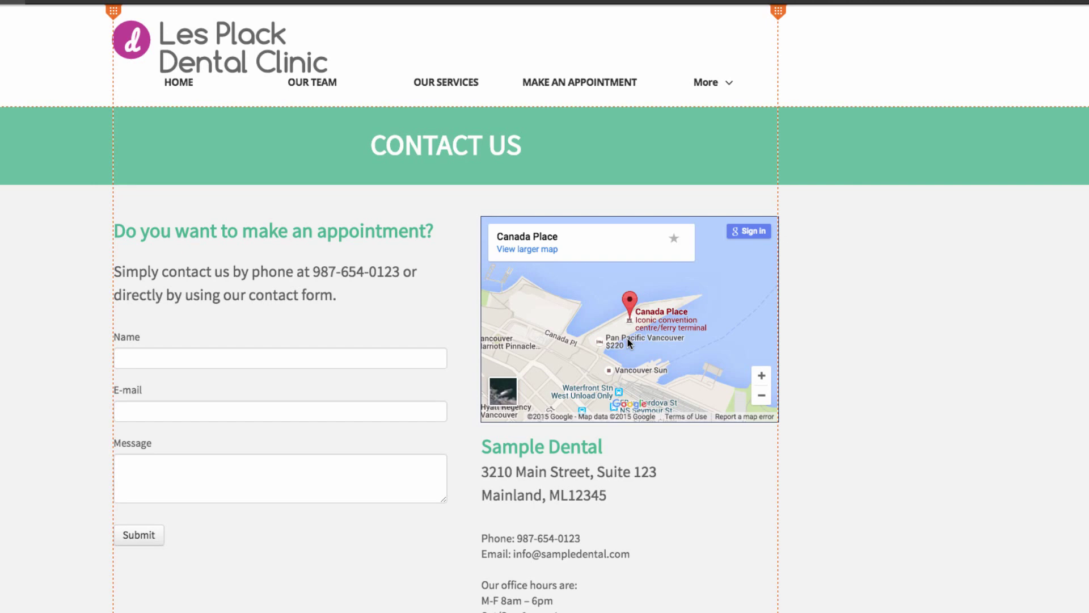
click(599, 340)
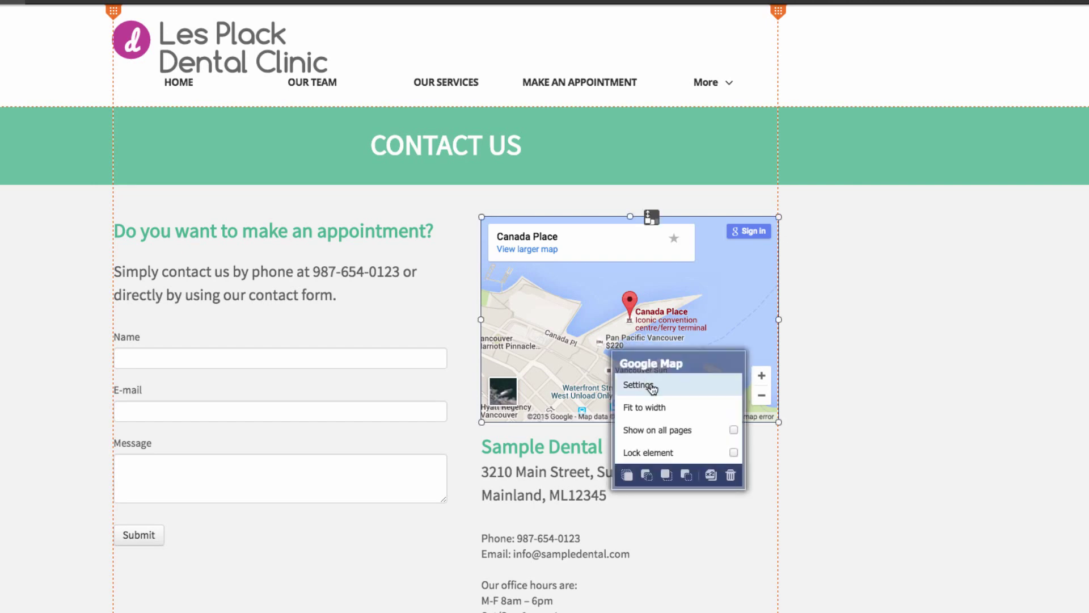
click(652, 387)
drag(937, 139, 954, 139)
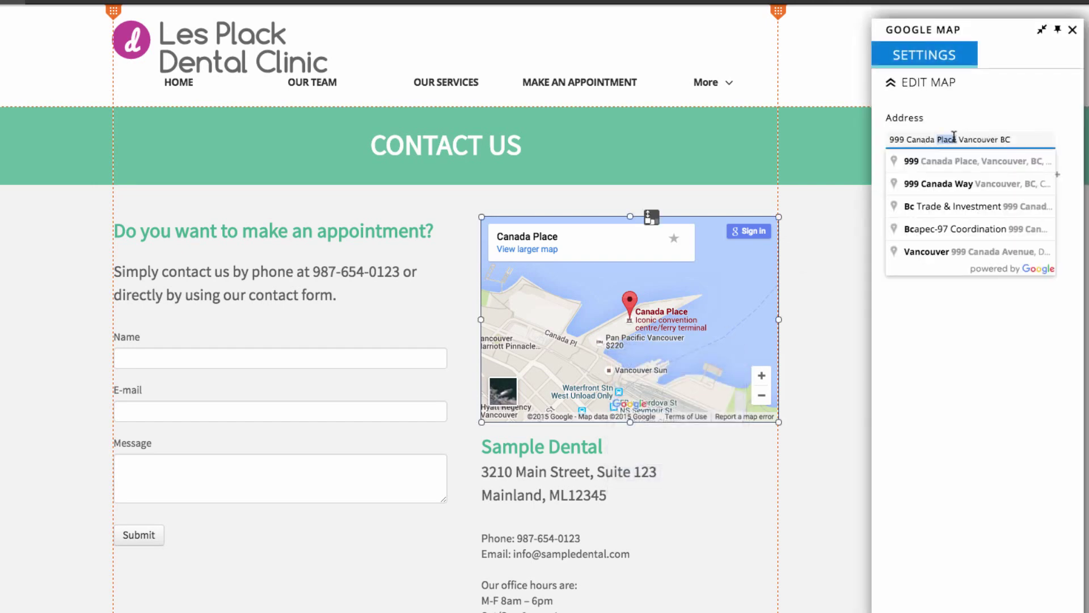
triple_click(954, 137)
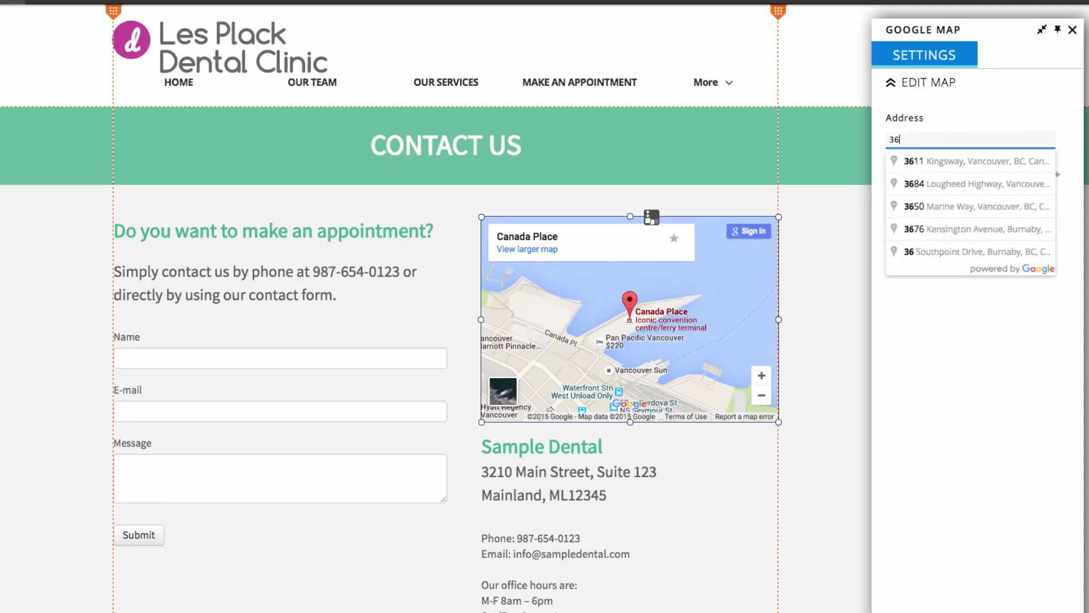
click(964, 161)
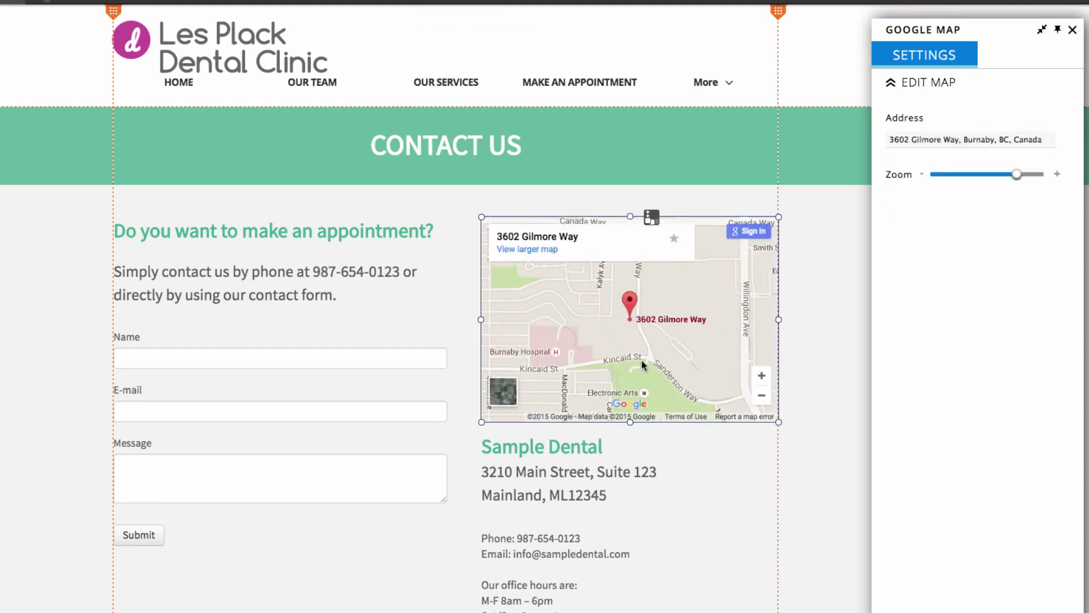
click(805, 308)
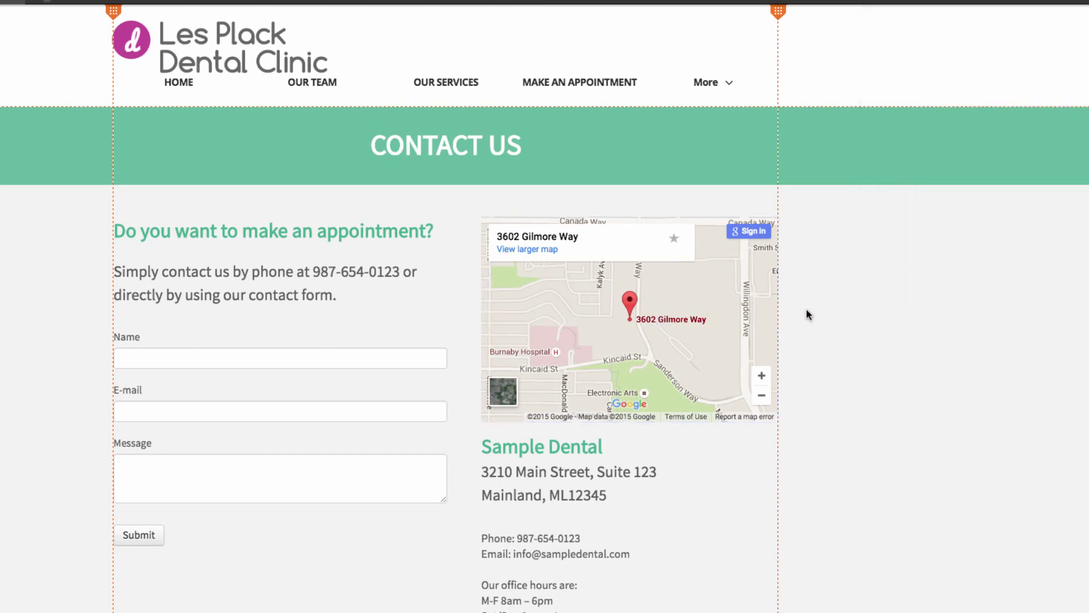
- Rename the Sample Dental heading to Les Plack Dental
drag(570, 454, 568, 449)
double_click(567, 450)
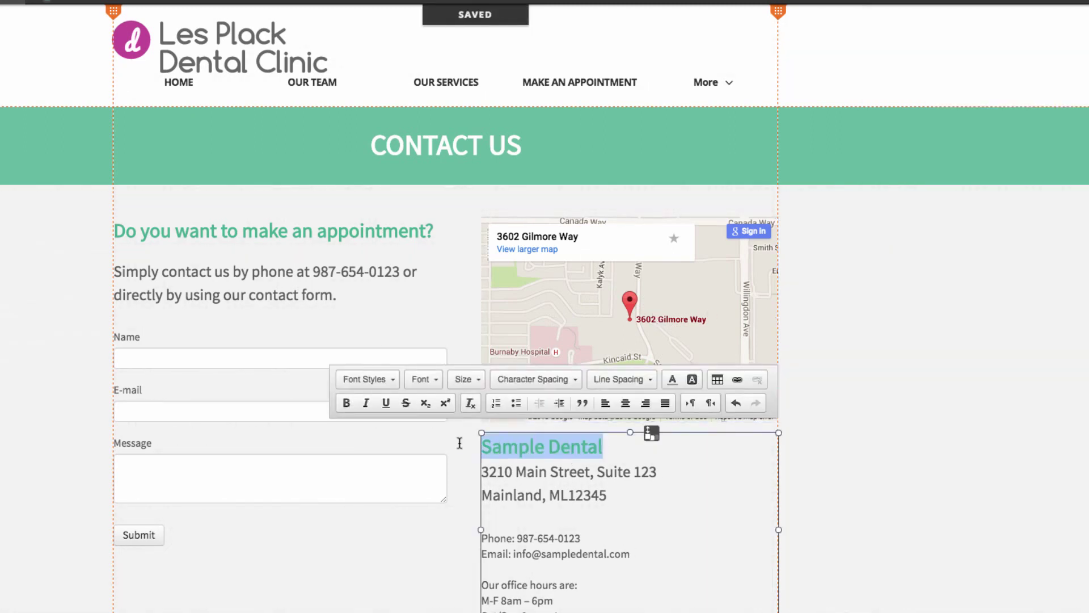
text(Les Plack Denta)
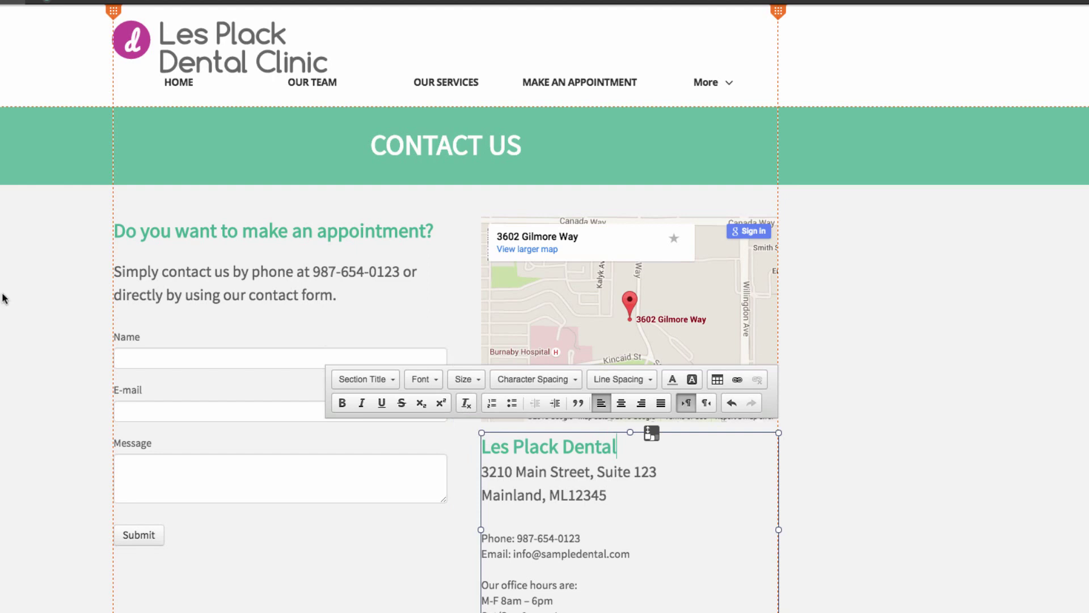
key(Escape)
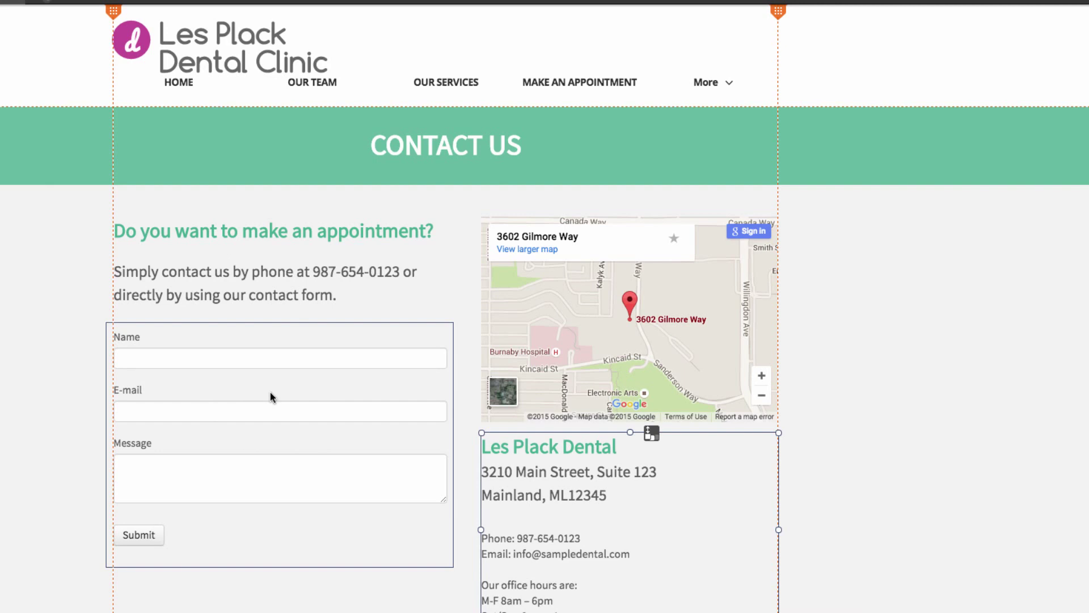
- Open the contact form's settings at the Security tab to reach the CAPTCHA option
right_click(235, 393)
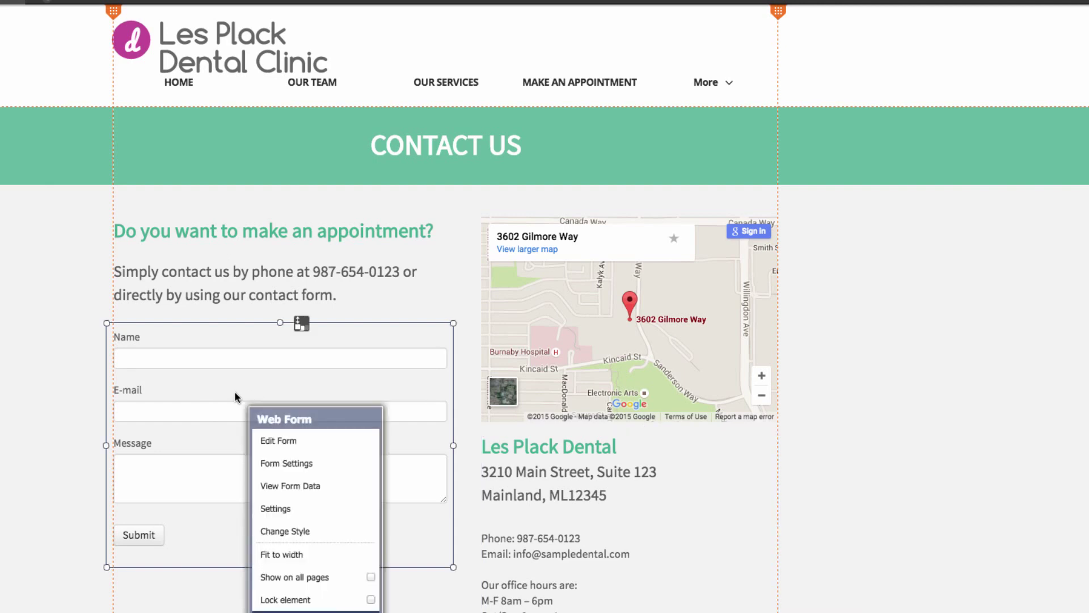
click(296, 465)
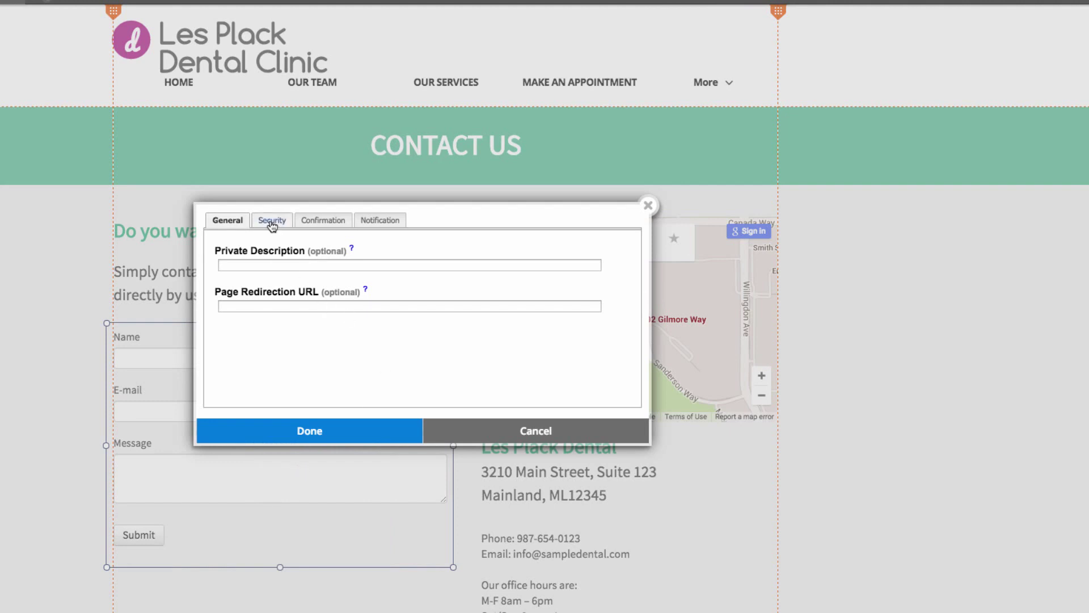
click(269, 223)
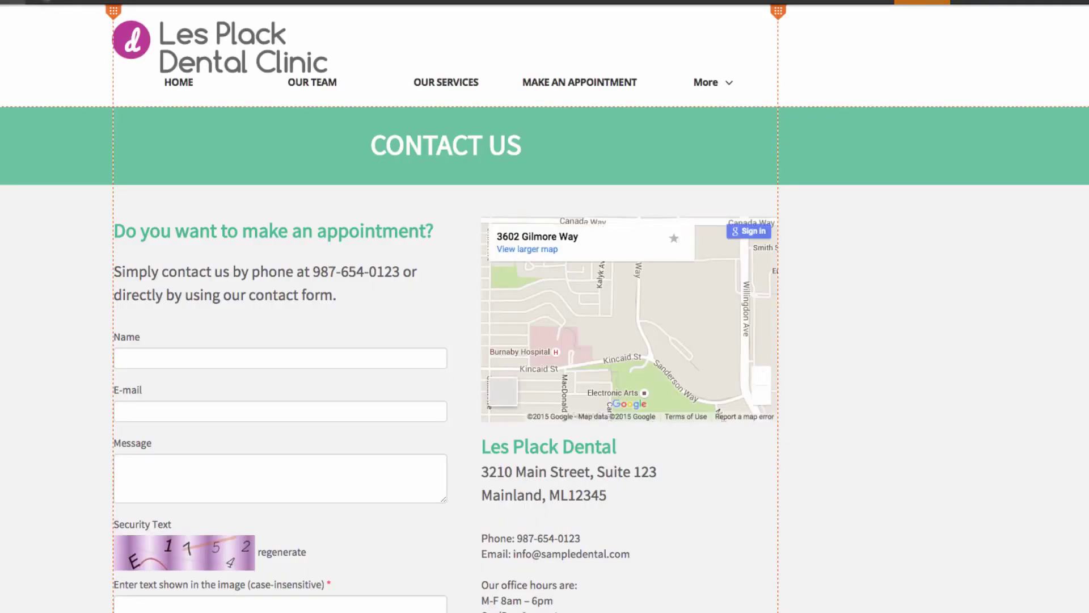
scroll(187, 522, down, 1)
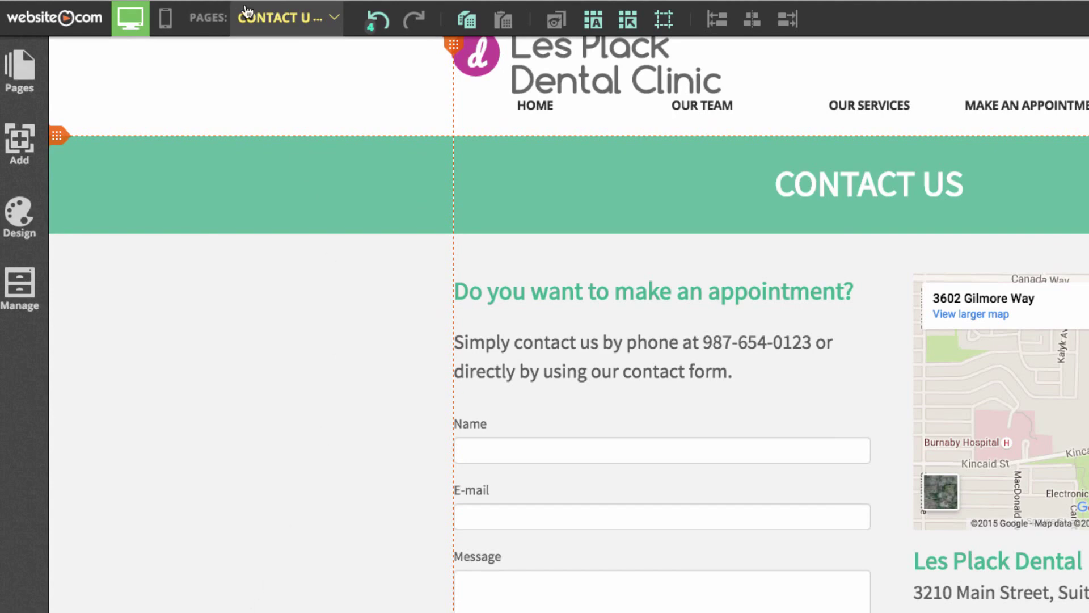
- Go to the Our Services page, switch to mobile editing and dismiss the welcome tour
click(278, 18)
click(284, 96)
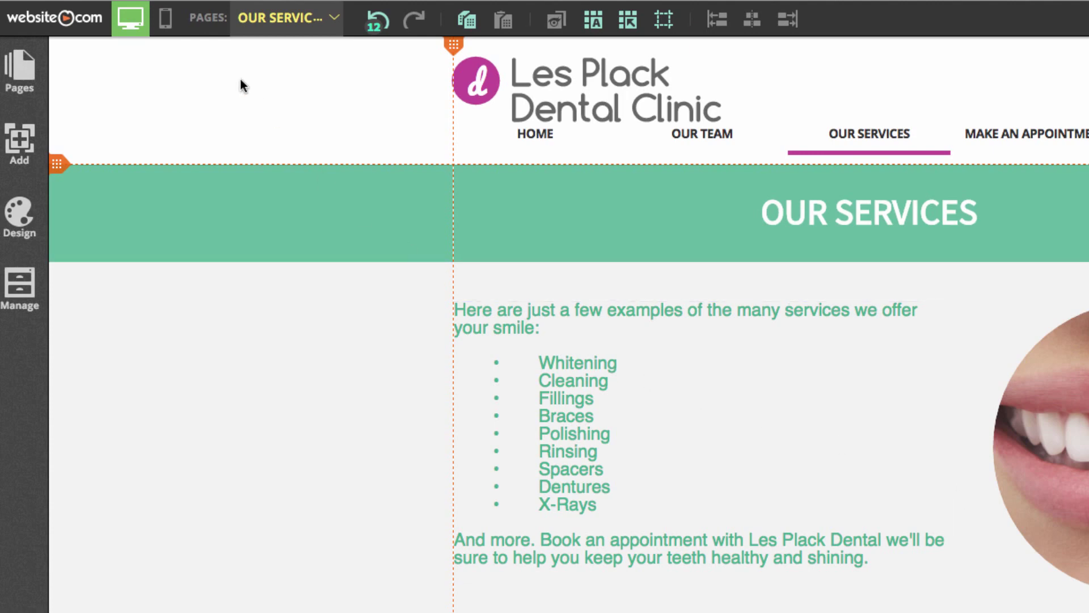
click(169, 24)
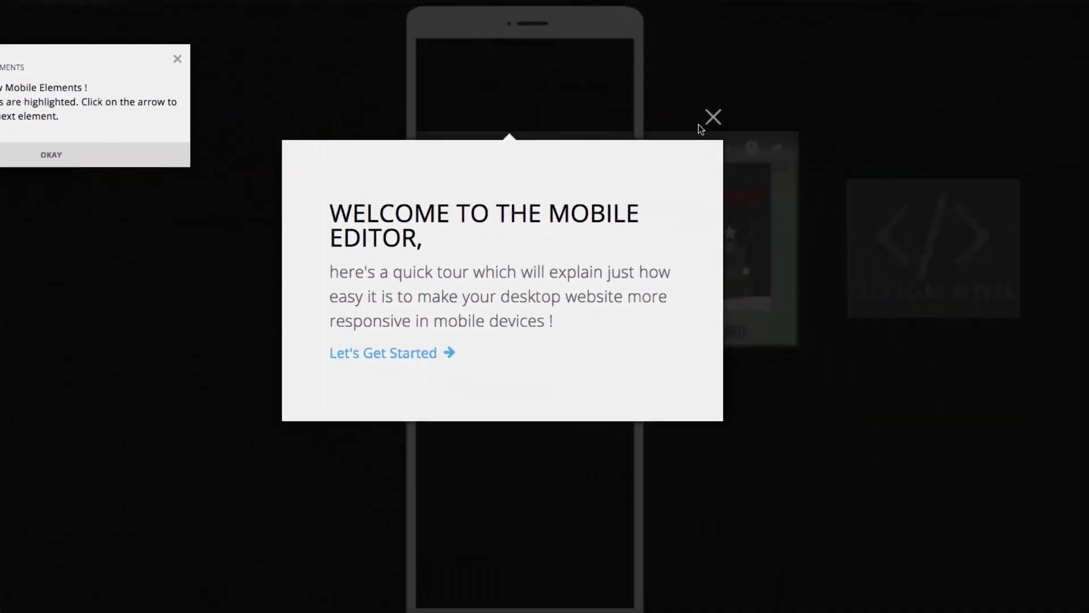
click(1050, 172)
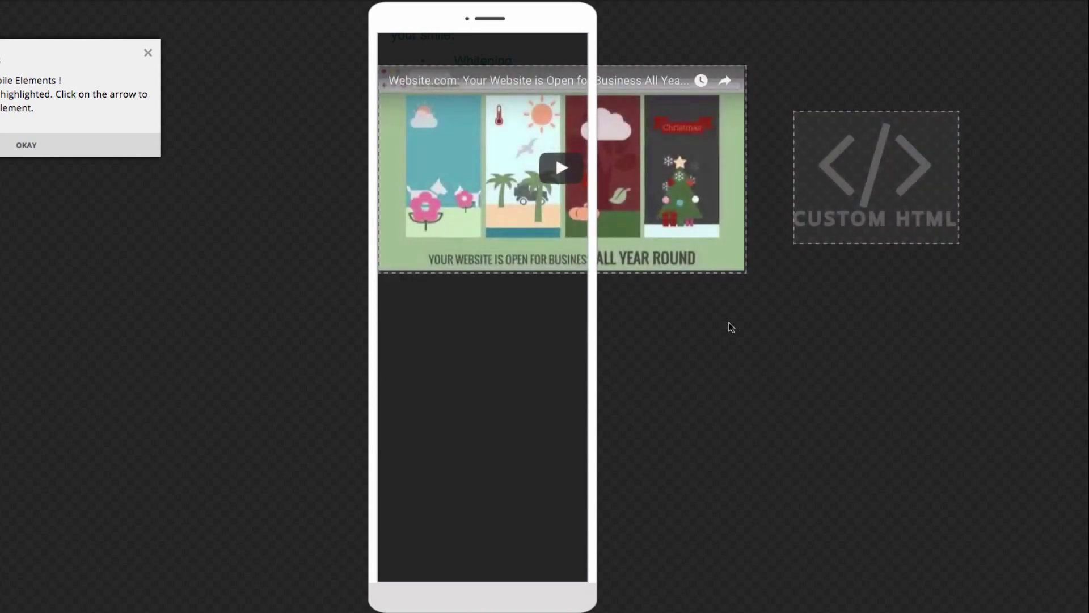
- Move the video below the service list, resize it to 245 by 195, and put Custom HTML beneath it
click(25, 146)
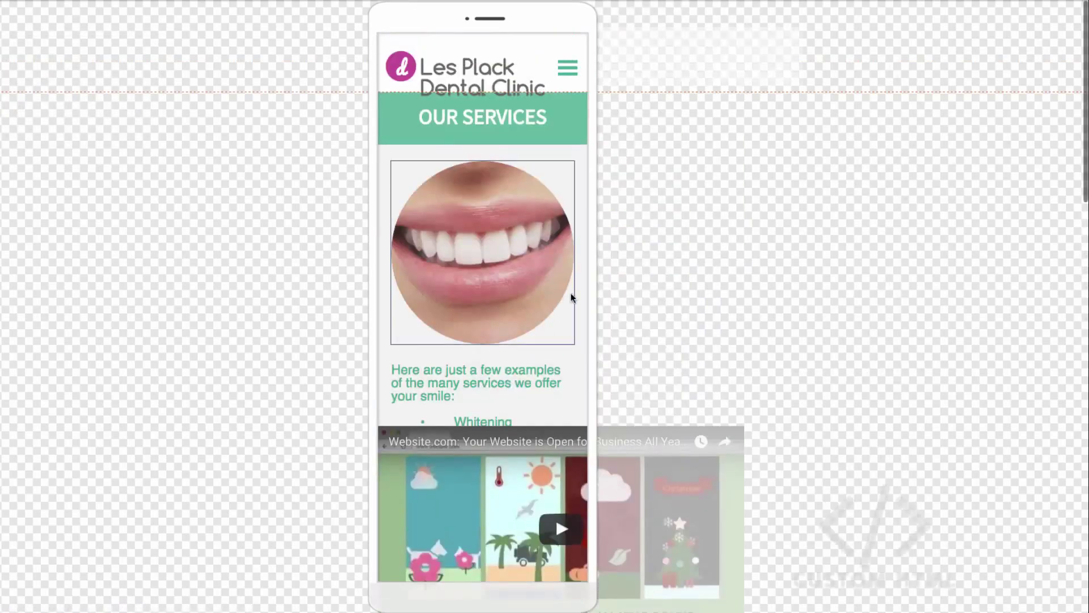
scroll(504, 409, down, 6)
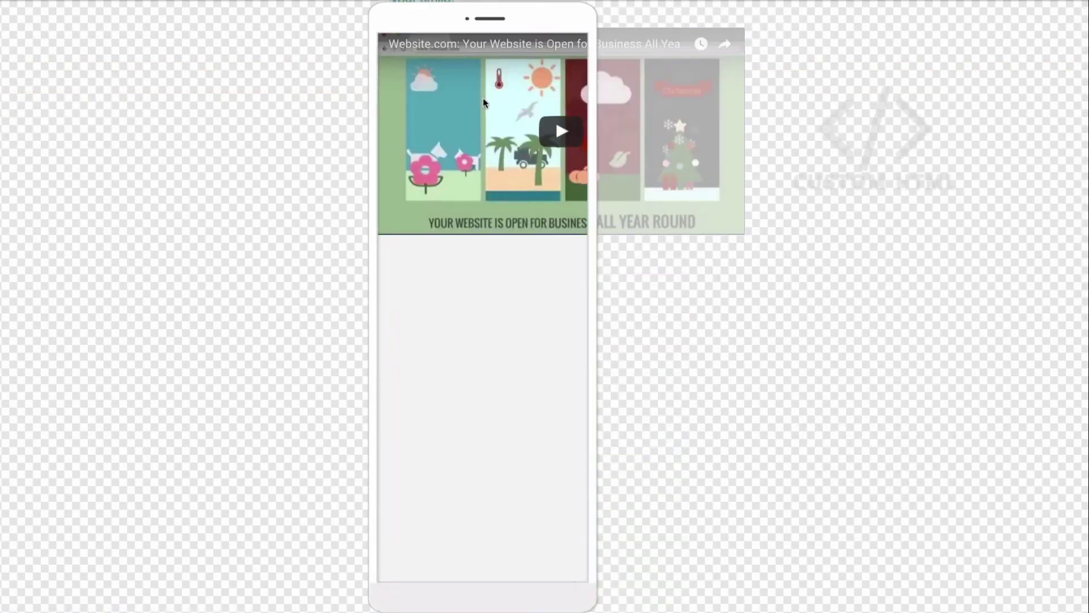
drag(485, 104, 488, 298)
drag(748, 435, 590, 385)
drag(870, 156, 475, 466)
- Shorten the text block so it ends just above the footer
scroll(475, 466, down, 10)
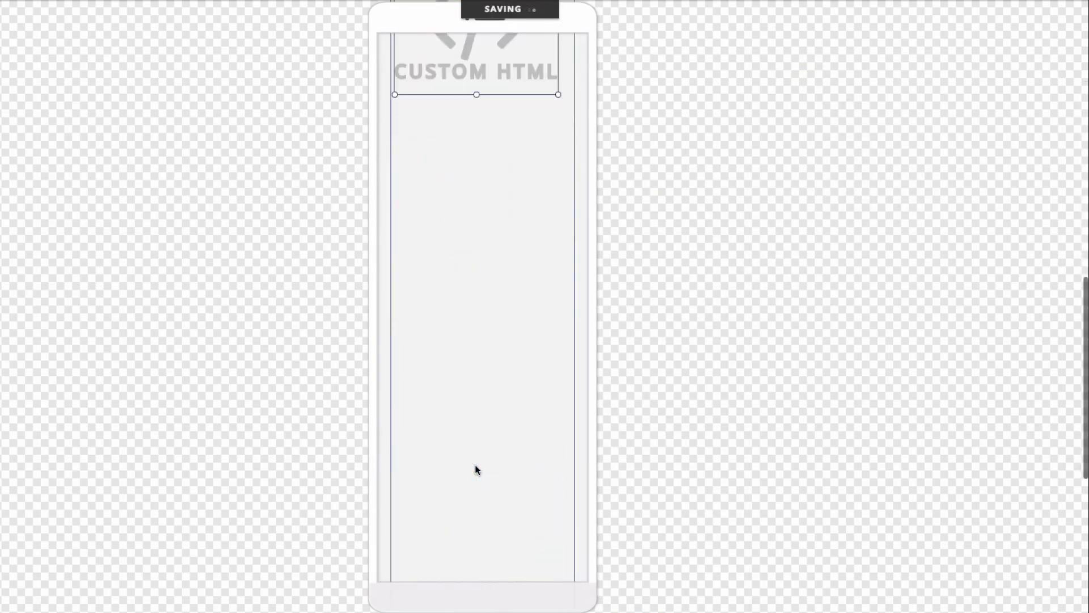
click(474, 369)
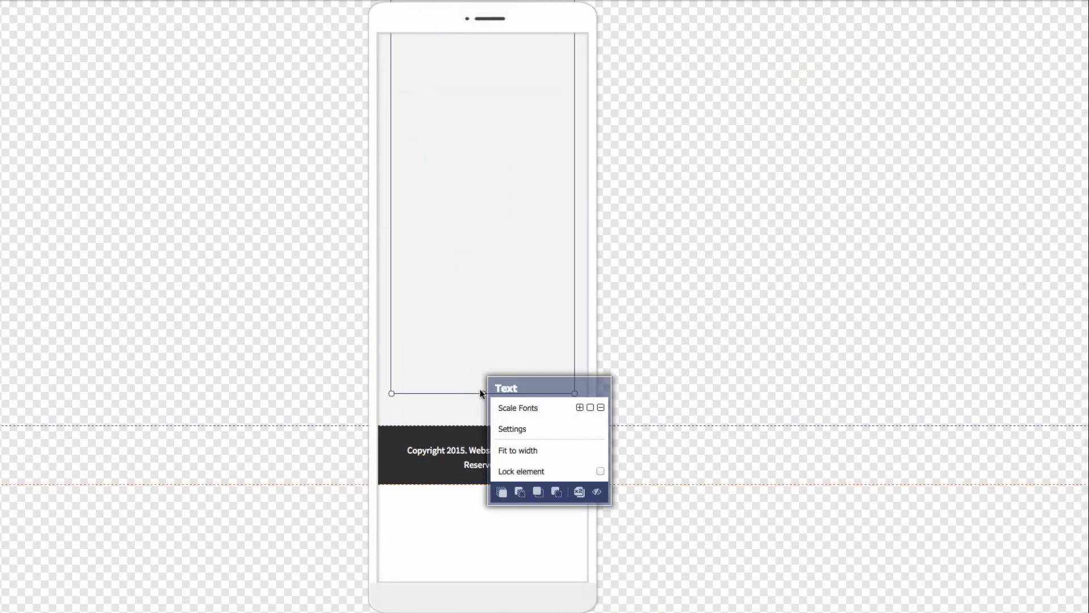
drag(481, 393, 448, 389)
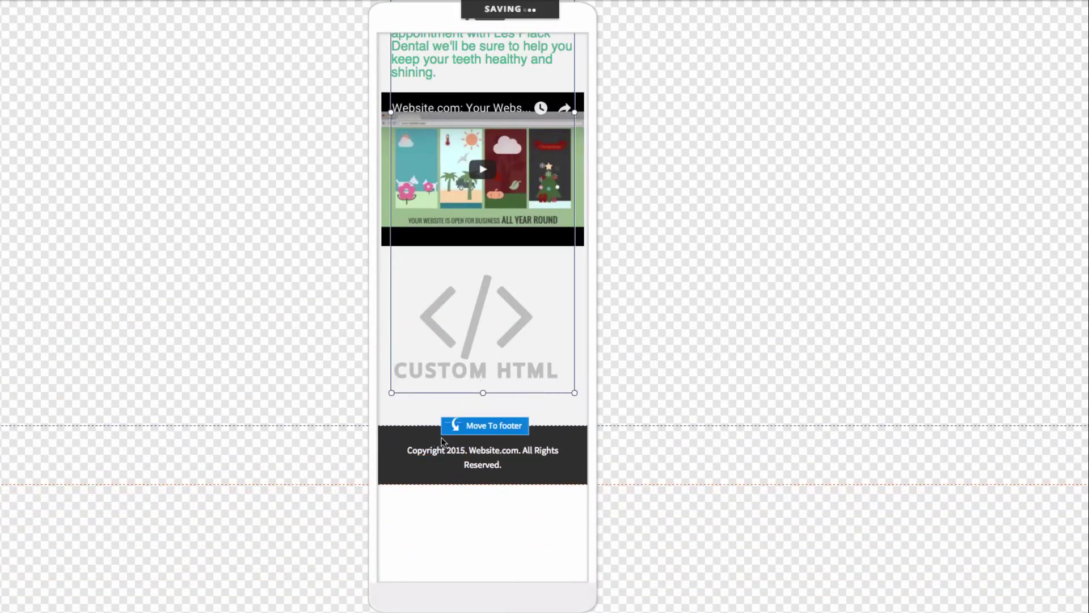
scroll(284, 334, up, 8)
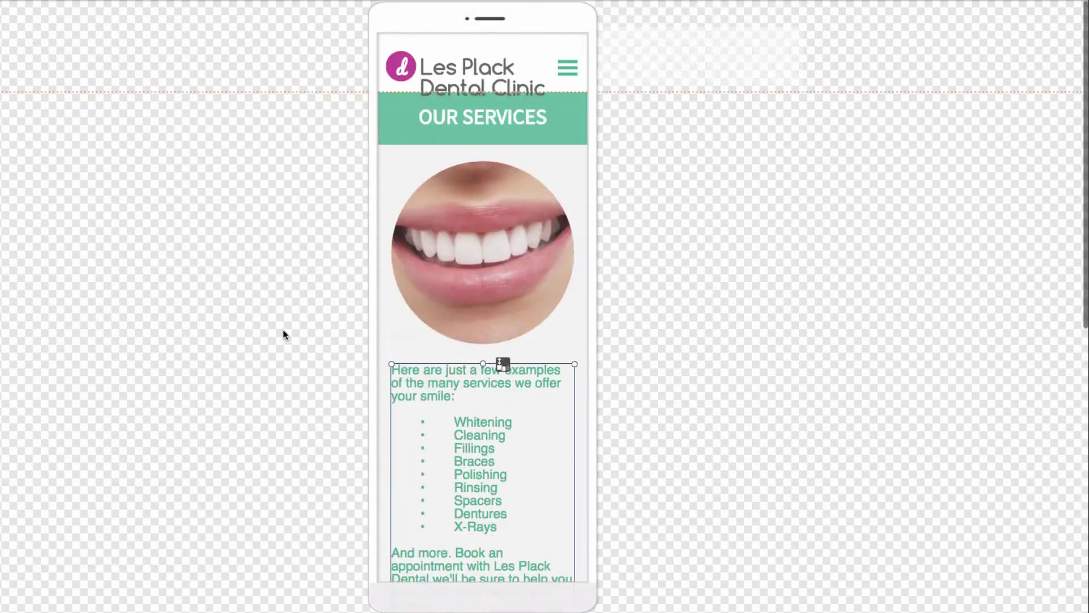
scroll(280, 331, down, 3)
scroll(280, 331, up, 4)
scroll(303, 443, down, 8)
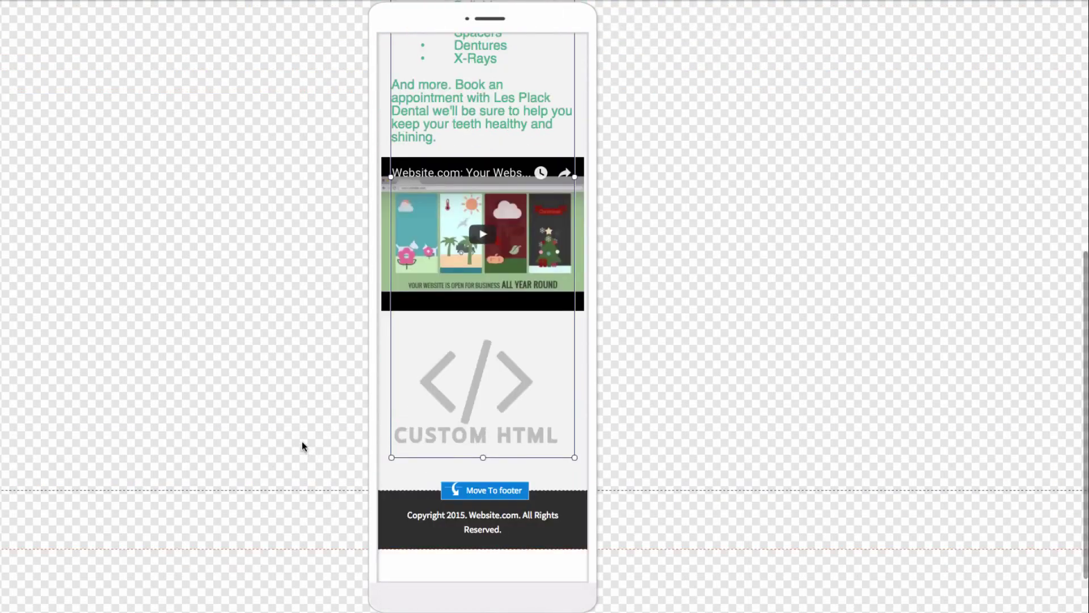